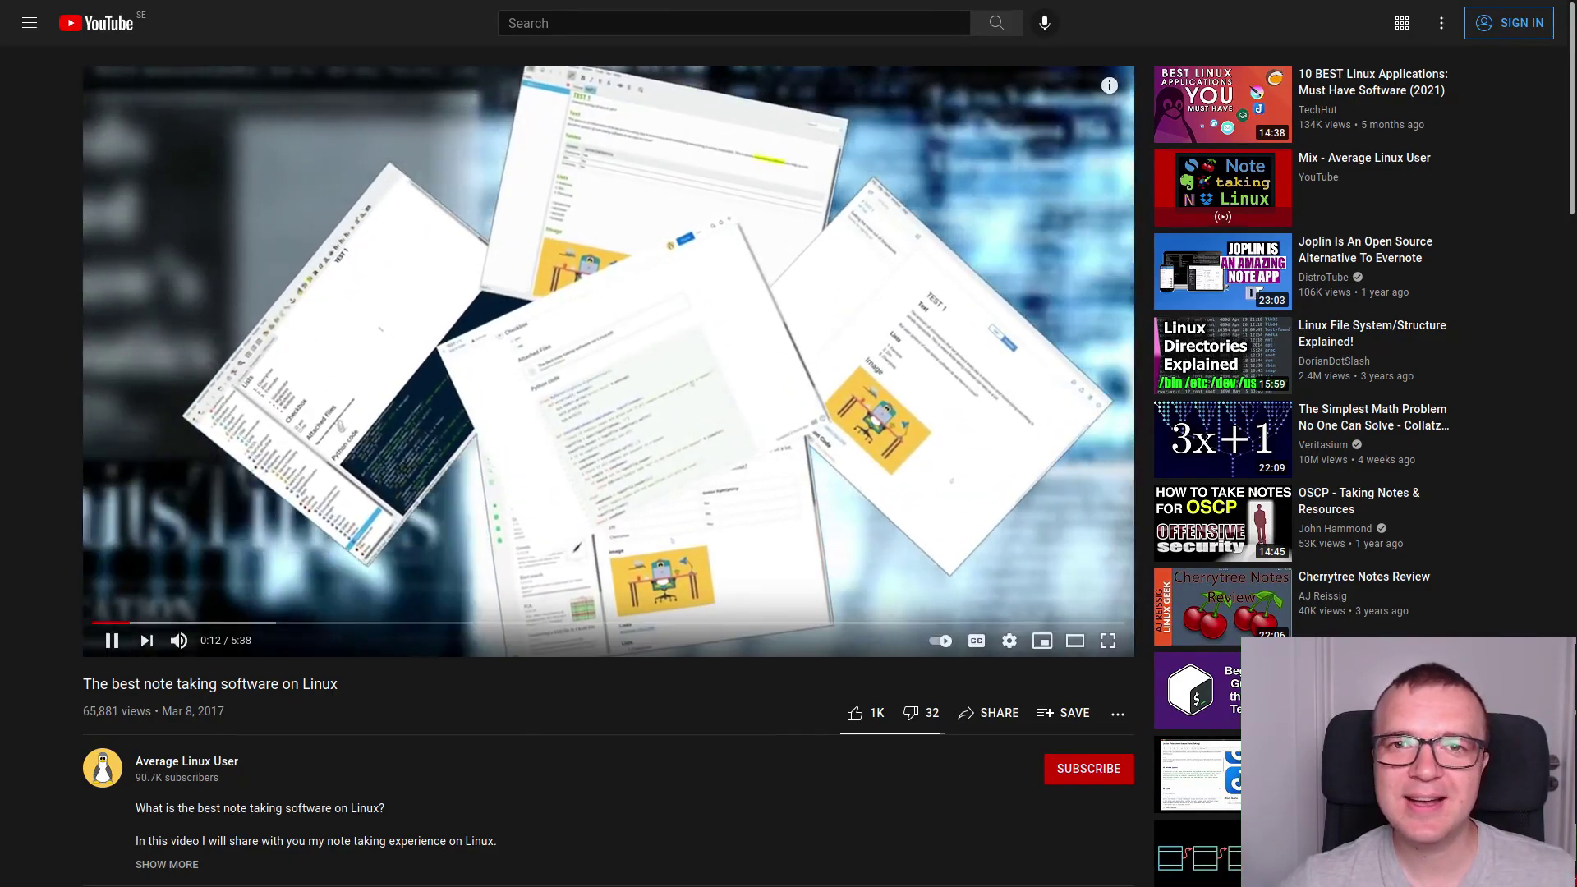
- Scroll the Notion homepage down to the Team wiki section showing the Company Goals demo
{"action": "scroll", "coordinate": [608, 460], "scroll_direction": "down", "scroll_amount": 15}
{"action": "scroll", "coordinate": [607, 459], "scroll_direction": "down", "scroll_amount": 11}
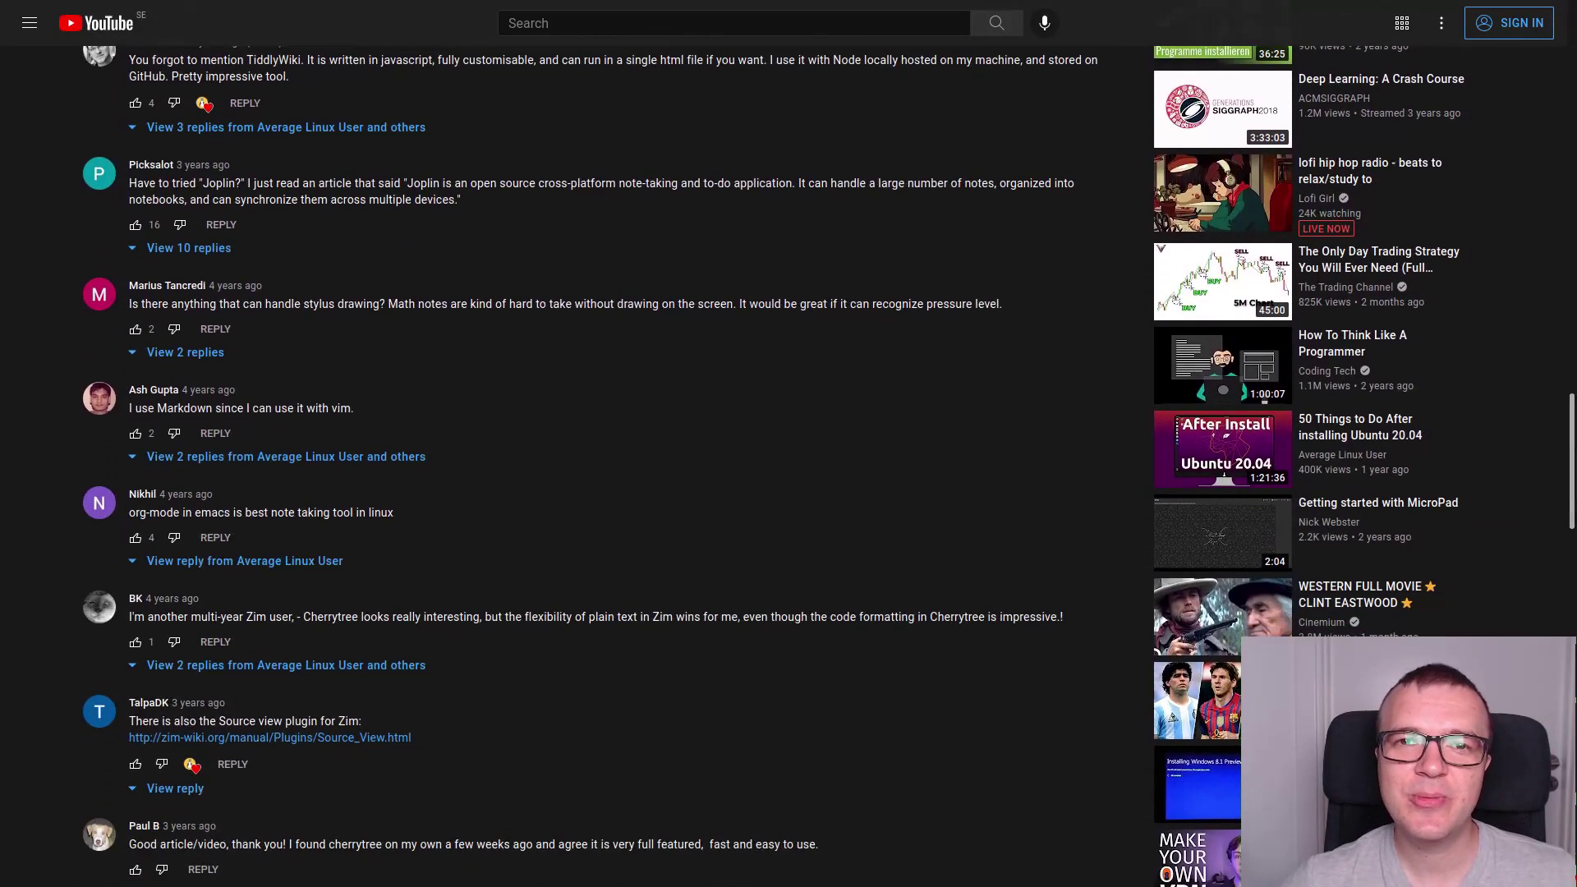
{"action": "scroll", "coordinate": [607, 460], "scroll_direction": "up", "scroll_amount": 20}
{"action": "scroll", "coordinate": [608, 460], "scroll_direction": "up", "scroll_amount": 5}
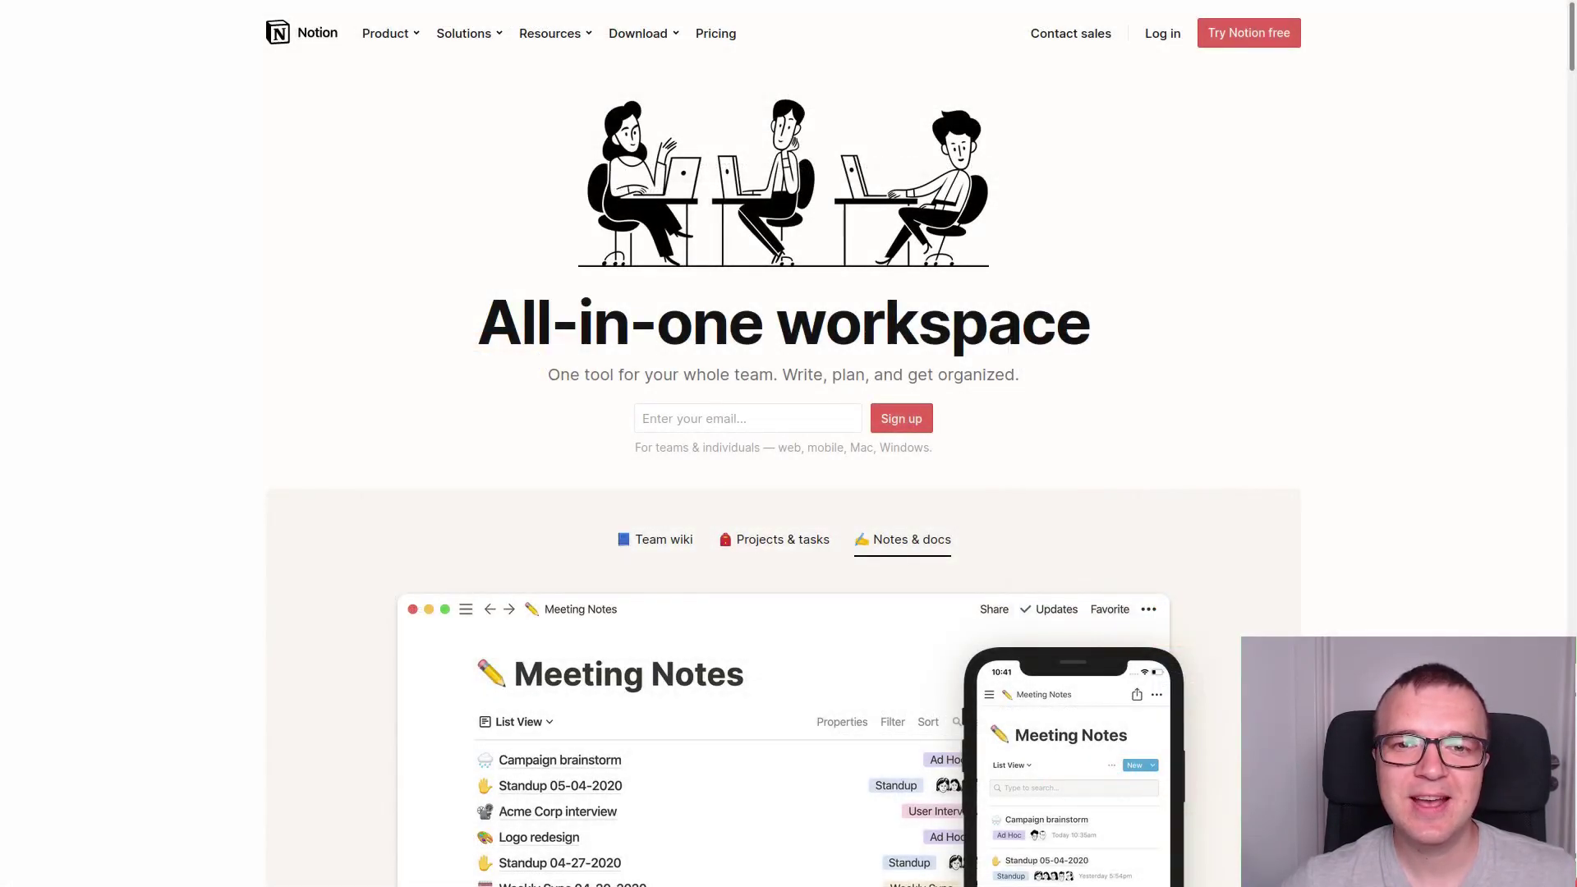
{"action": "scroll", "coordinate": [789, 493], "scroll_direction": "down", "scroll_amount": 3}
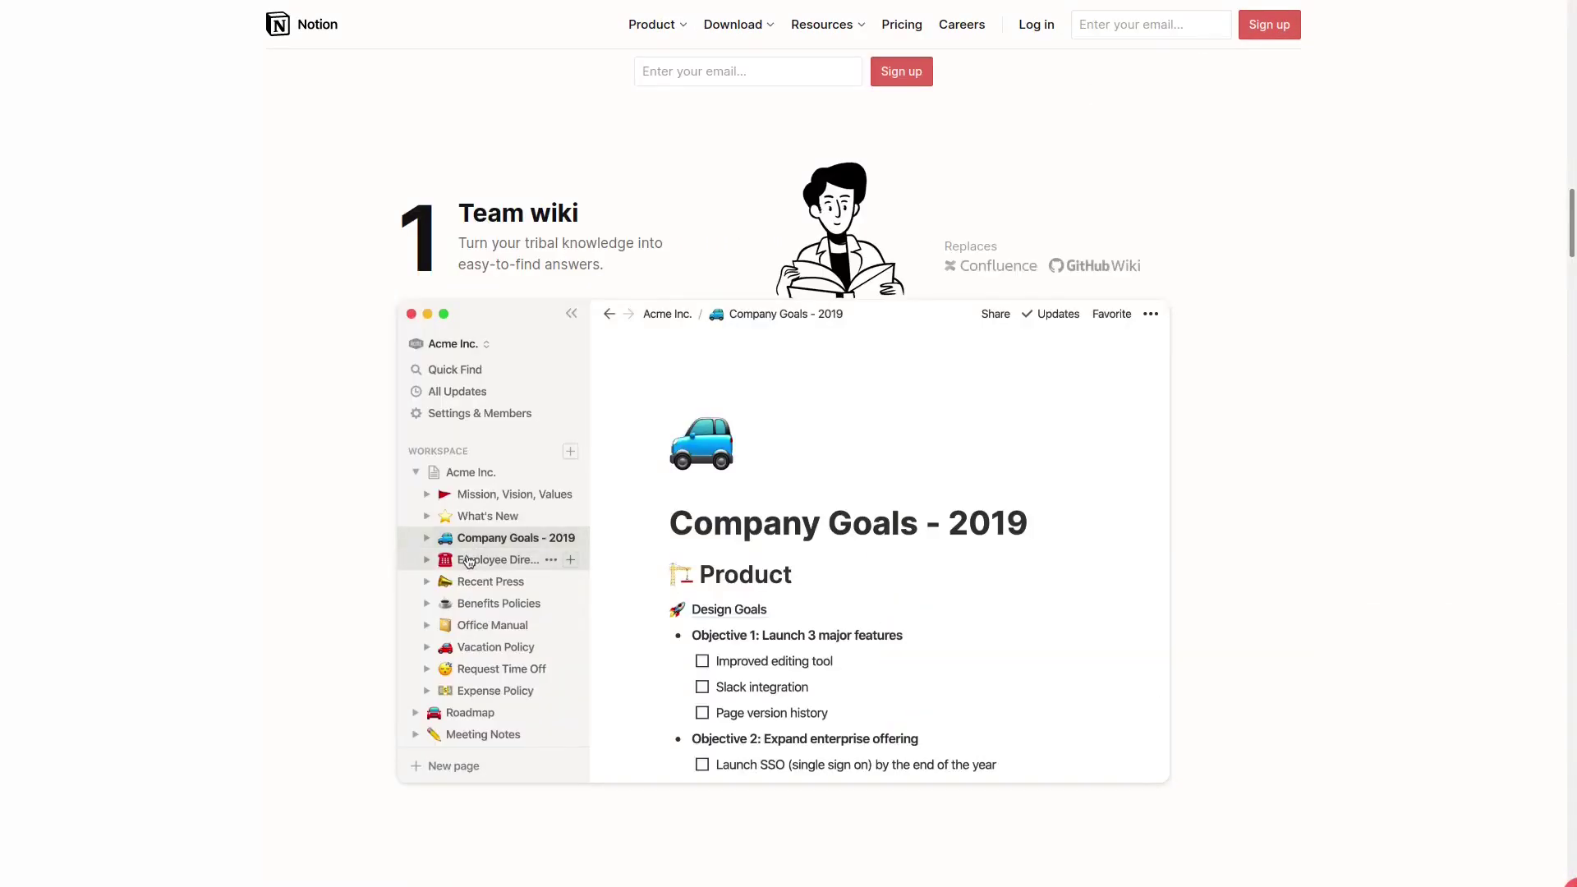
{"action": "scroll", "coordinate": [469, 561], "scroll_direction": "down", "scroll_amount": 7}
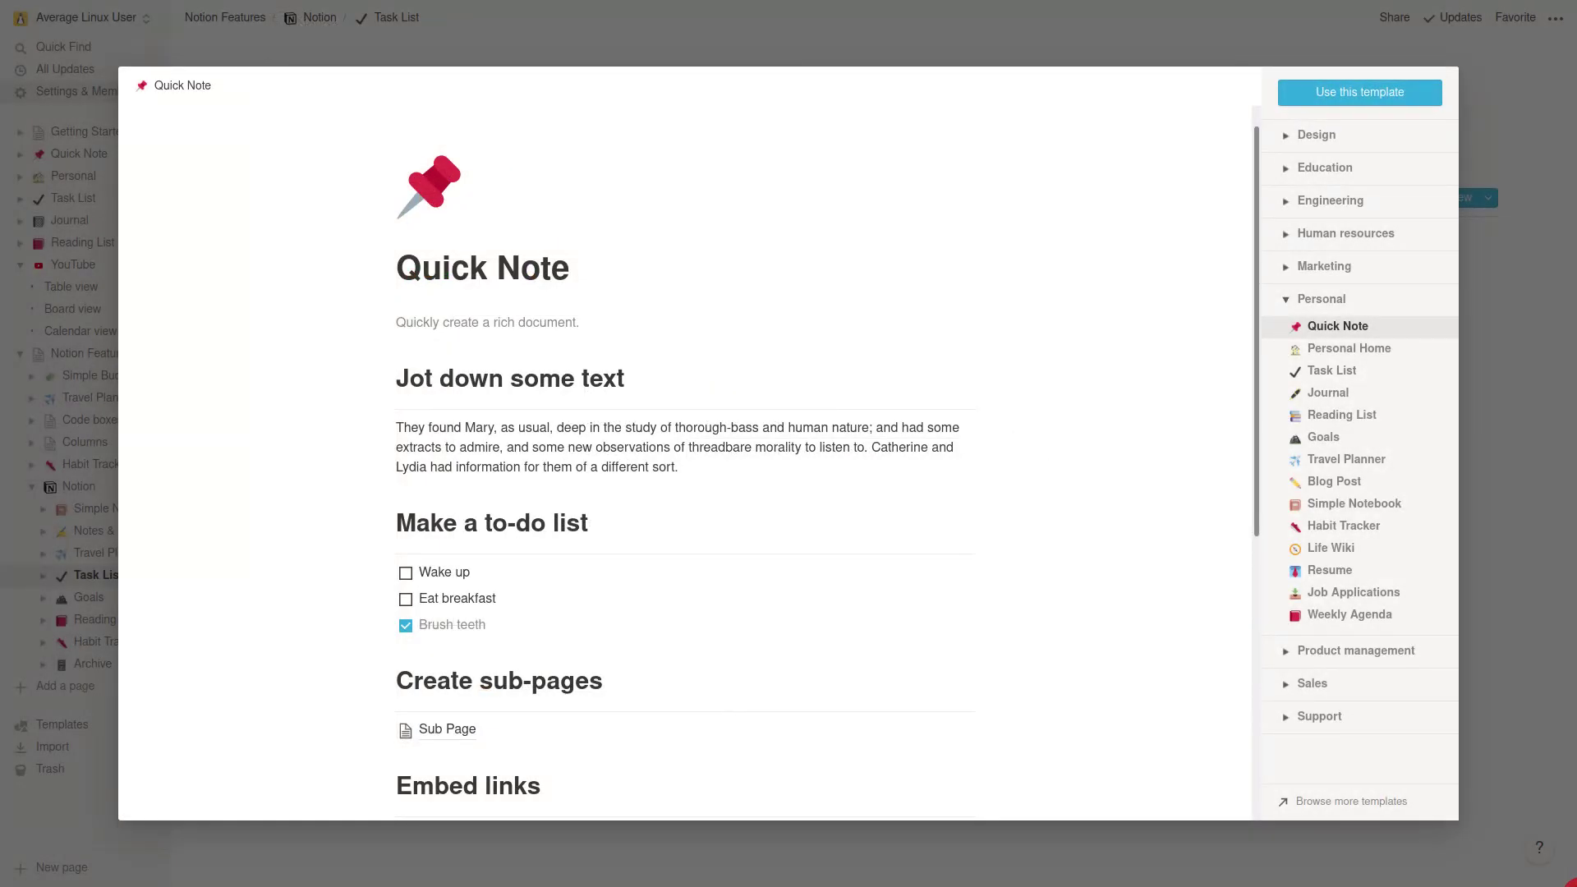
- Preview the Weekly Agenda template and scroll through the template list
{"action": "left_click", "coordinate": [1349, 615]}
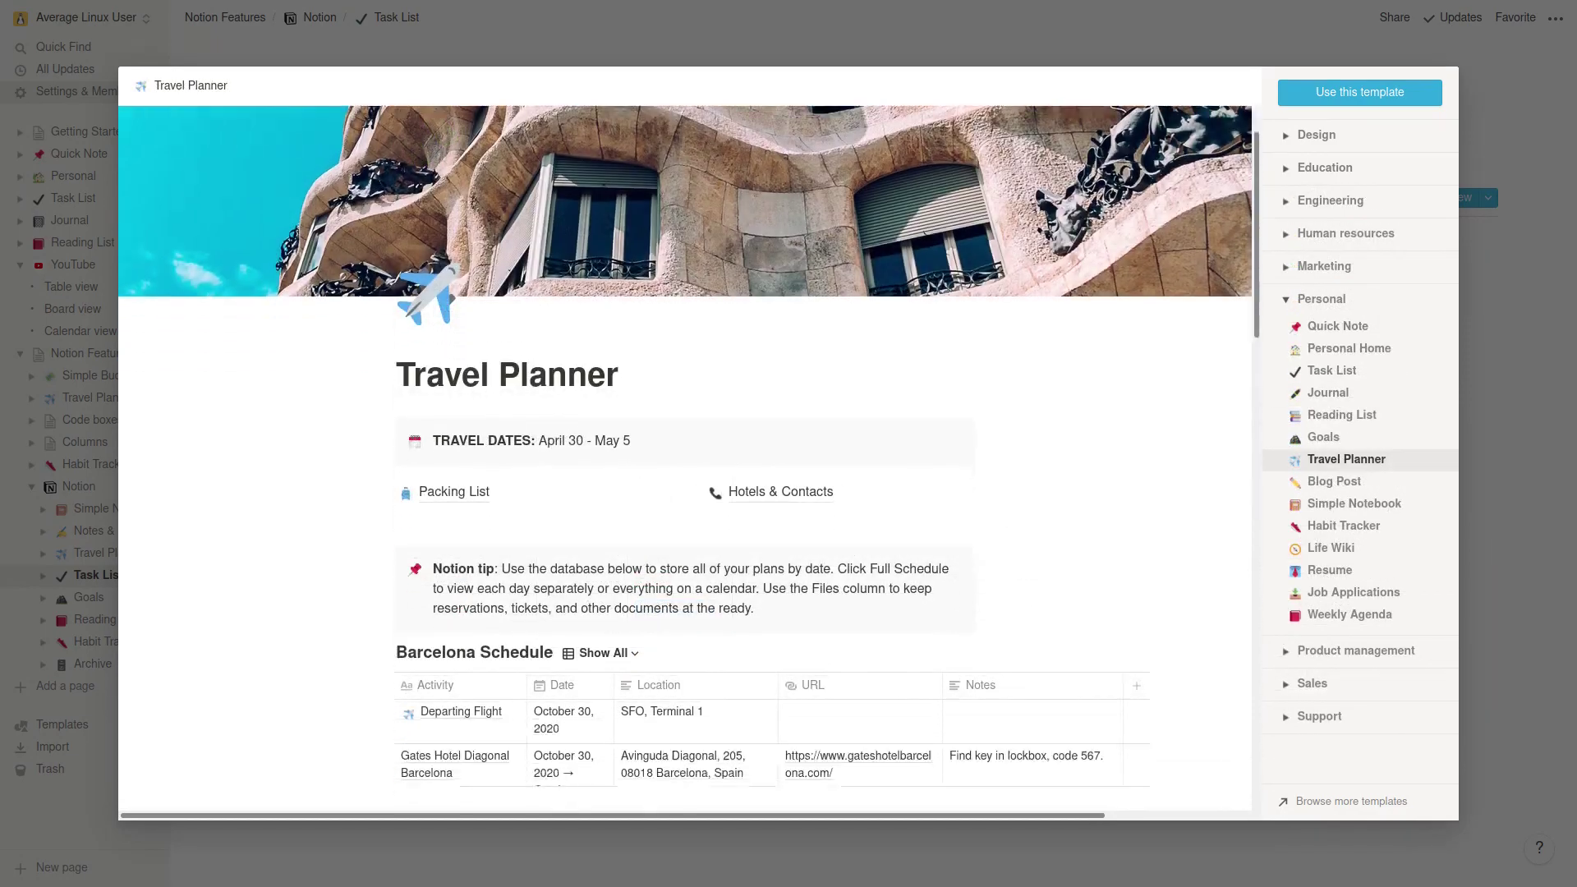
{"action": "scroll", "coordinate": [685, 411], "scroll_direction": "down", "scroll_amount": 15}
{"action": "scroll", "coordinate": [685, 443], "scroll_direction": "down", "scroll_amount": 10}
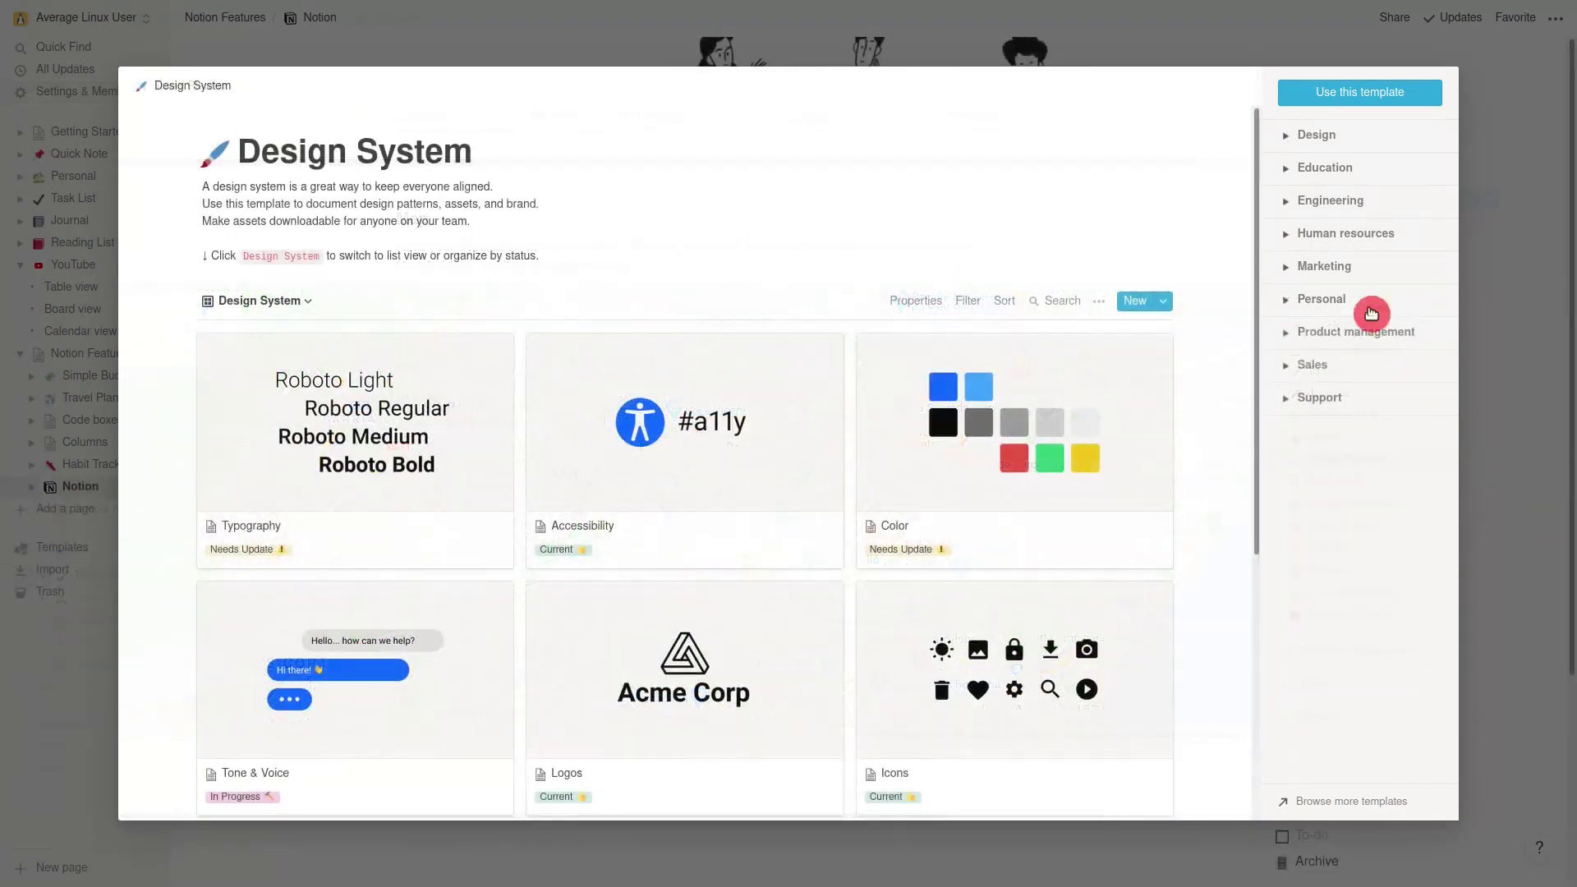
- Expand and collapse the Design, Education, Engineering and Human resources template categories
{"action": "left_click", "coordinate": [1286, 138]}
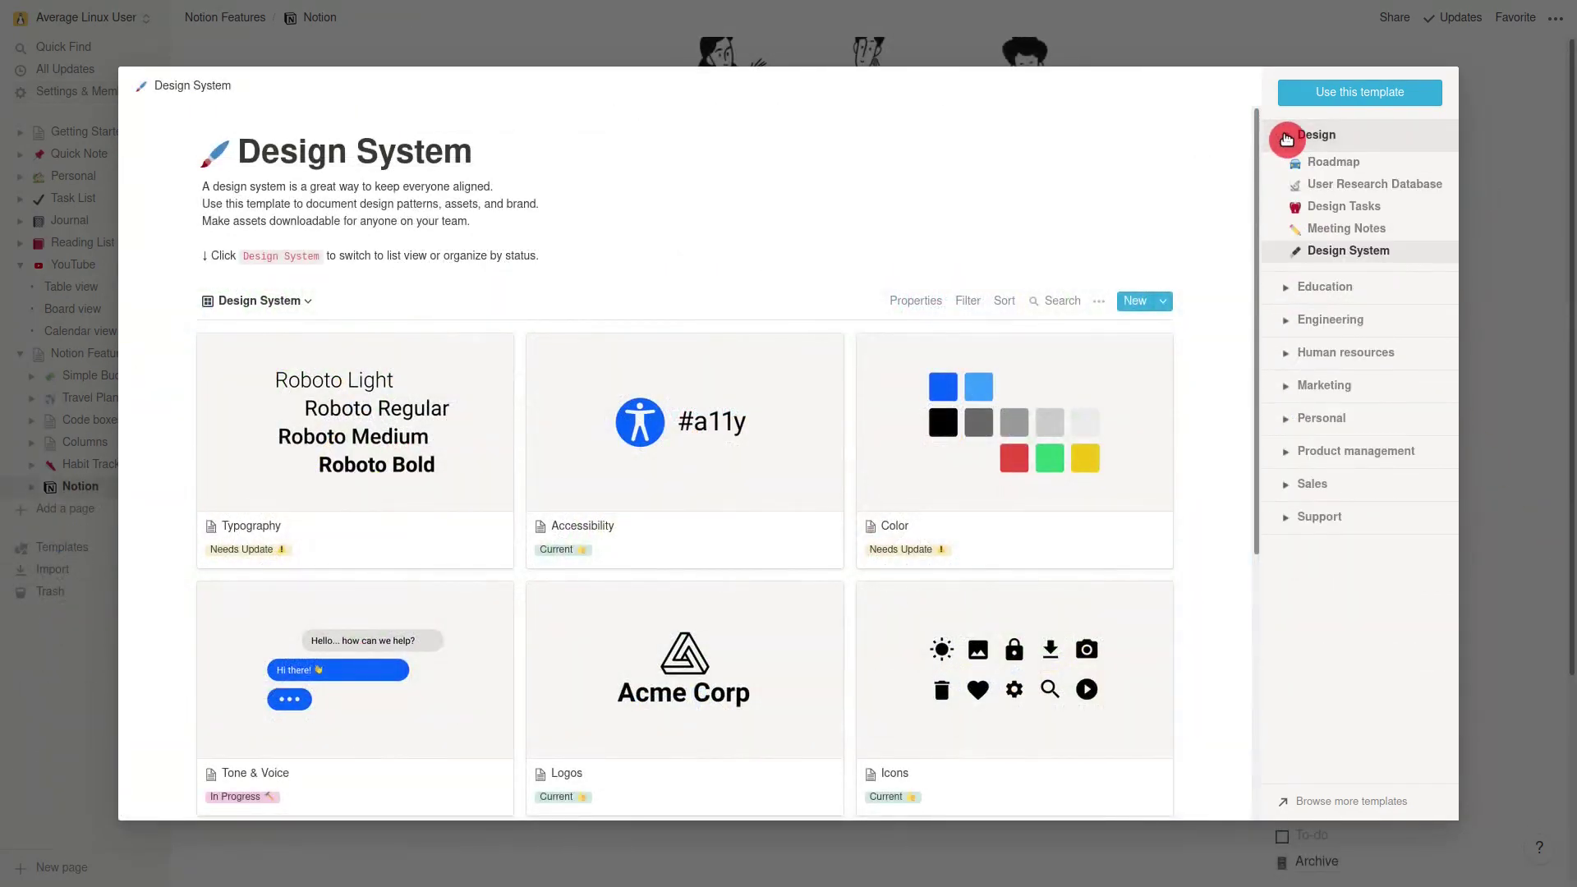
{"action": "left_click", "coordinate": [1287, 136]}
{"action": "left_click", "coordinate": [1283, 173]}
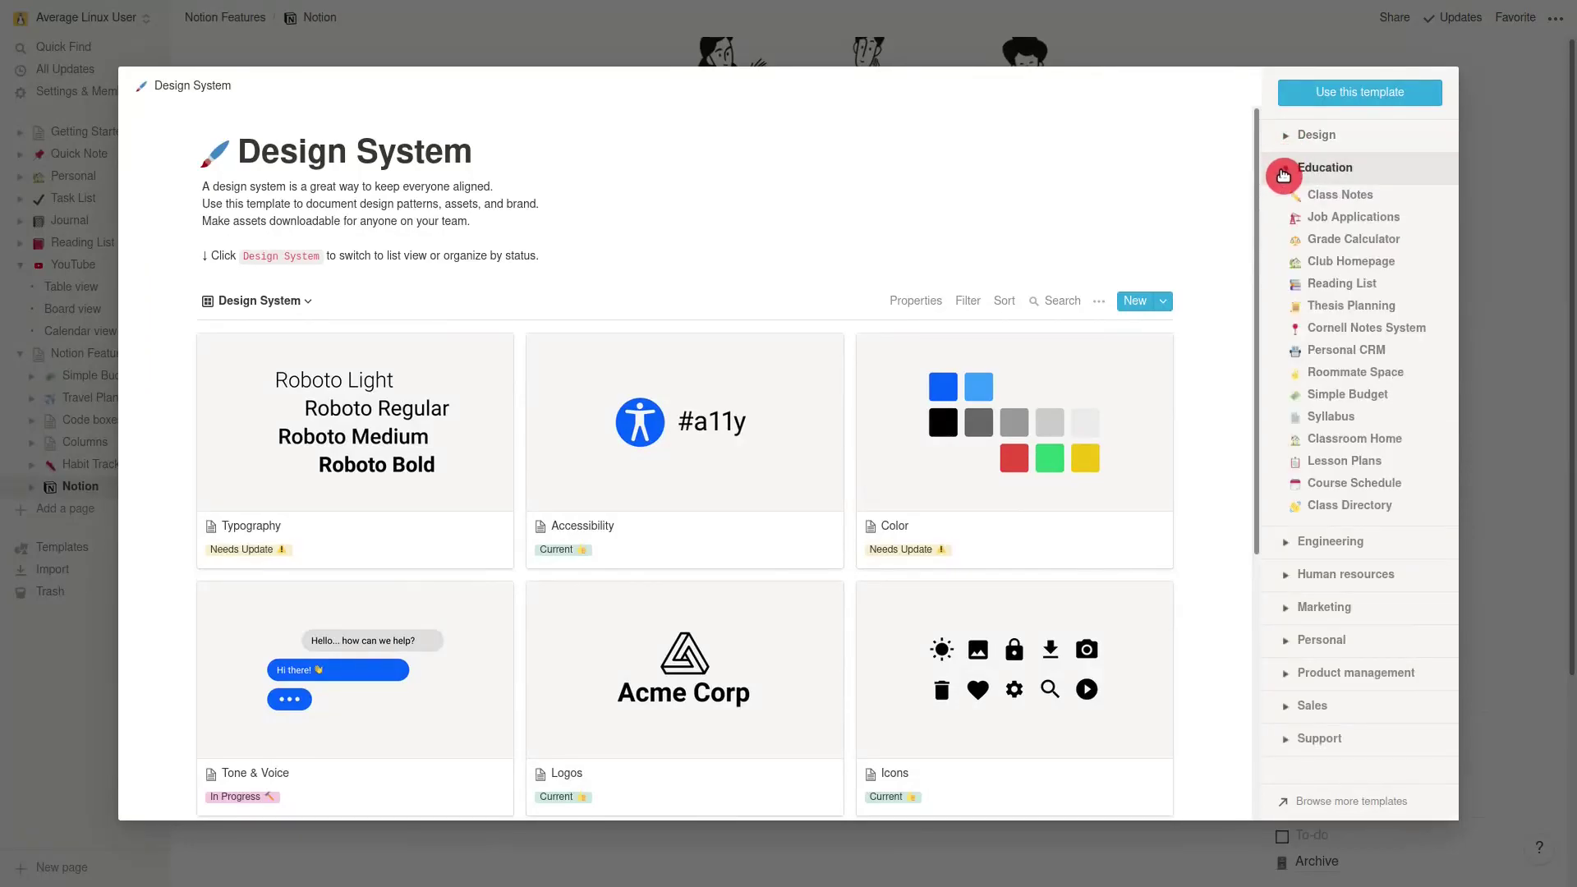
{"action": "left_click", "coordinate": [1282, 172]}
{"action": "left_click", "coordinate": [1283, 206]}
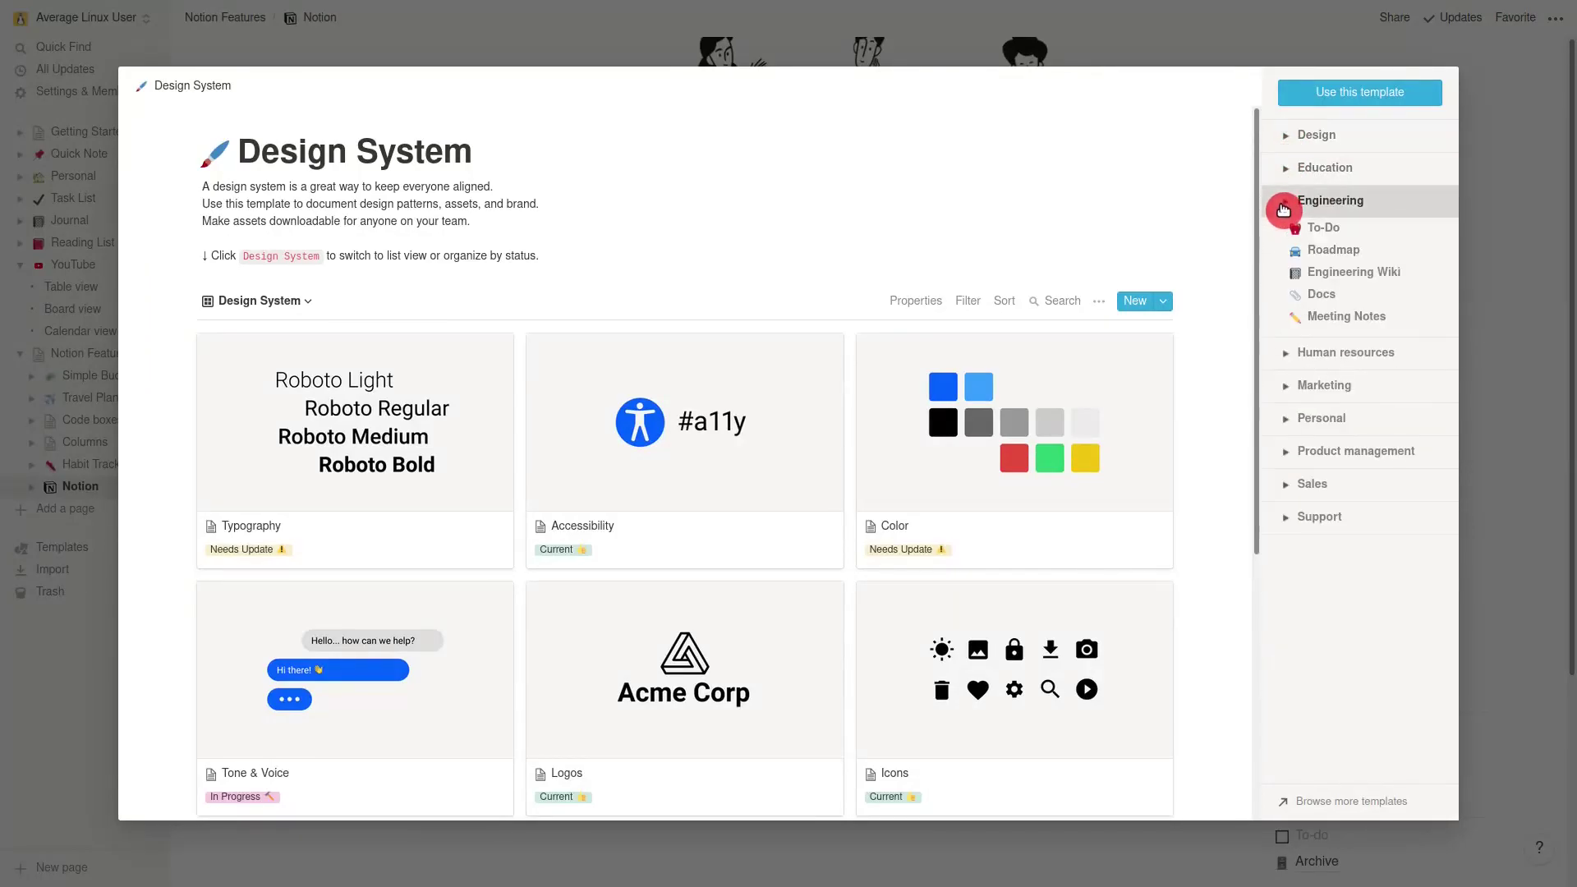
{"action": "left_click", "coordinate": [1283, 207]}
{"action": "left_click", "coordinate": [1283, 239]}
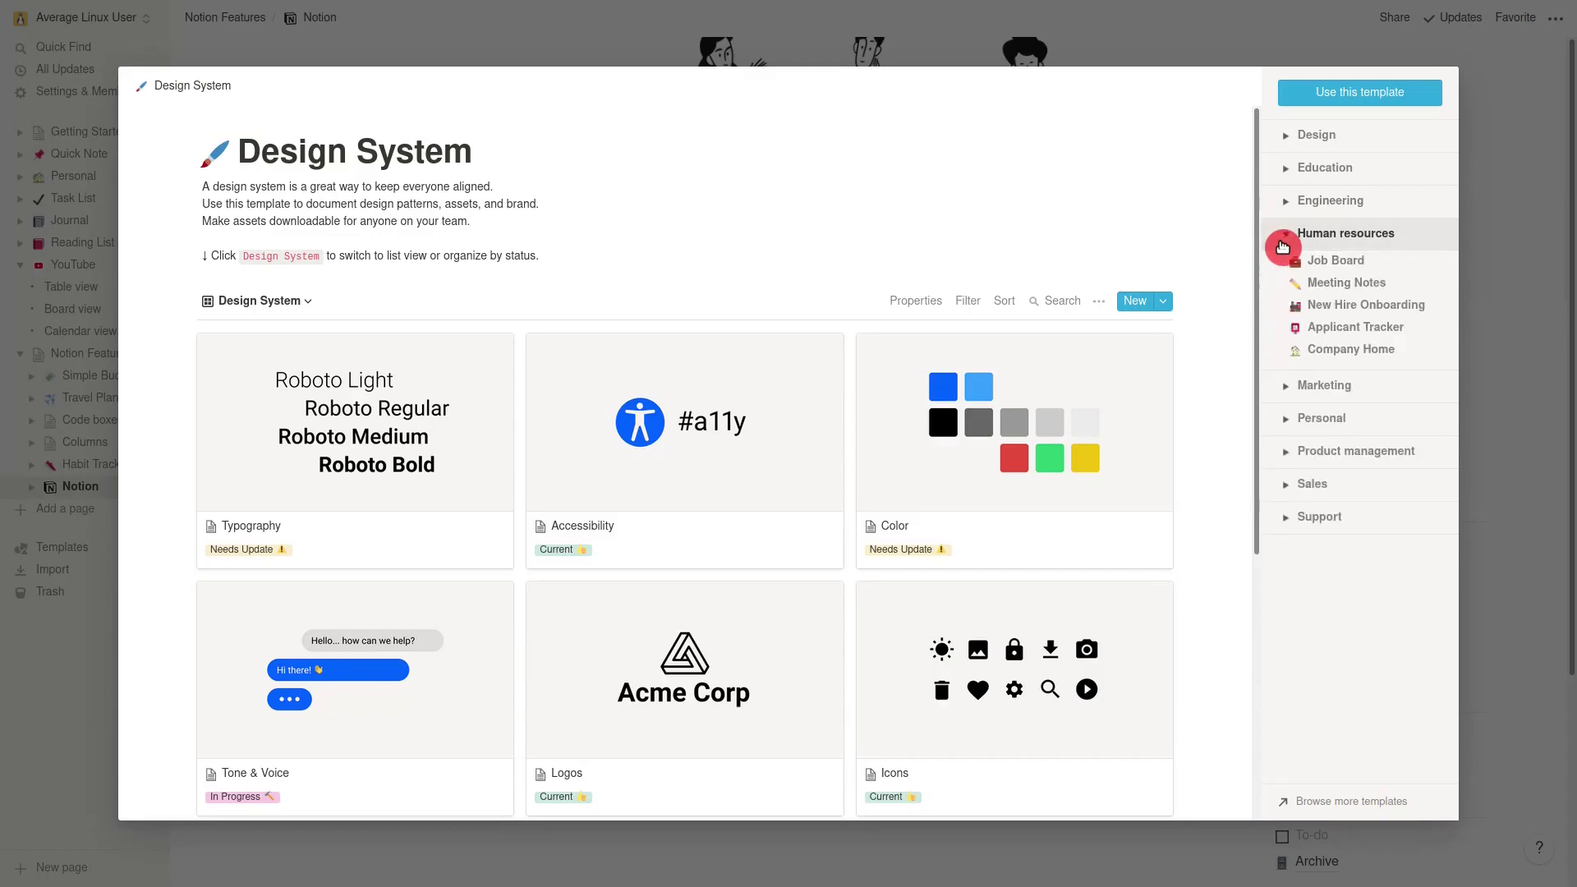
{"action": "left_click", "coordinate": [1286, 240]}
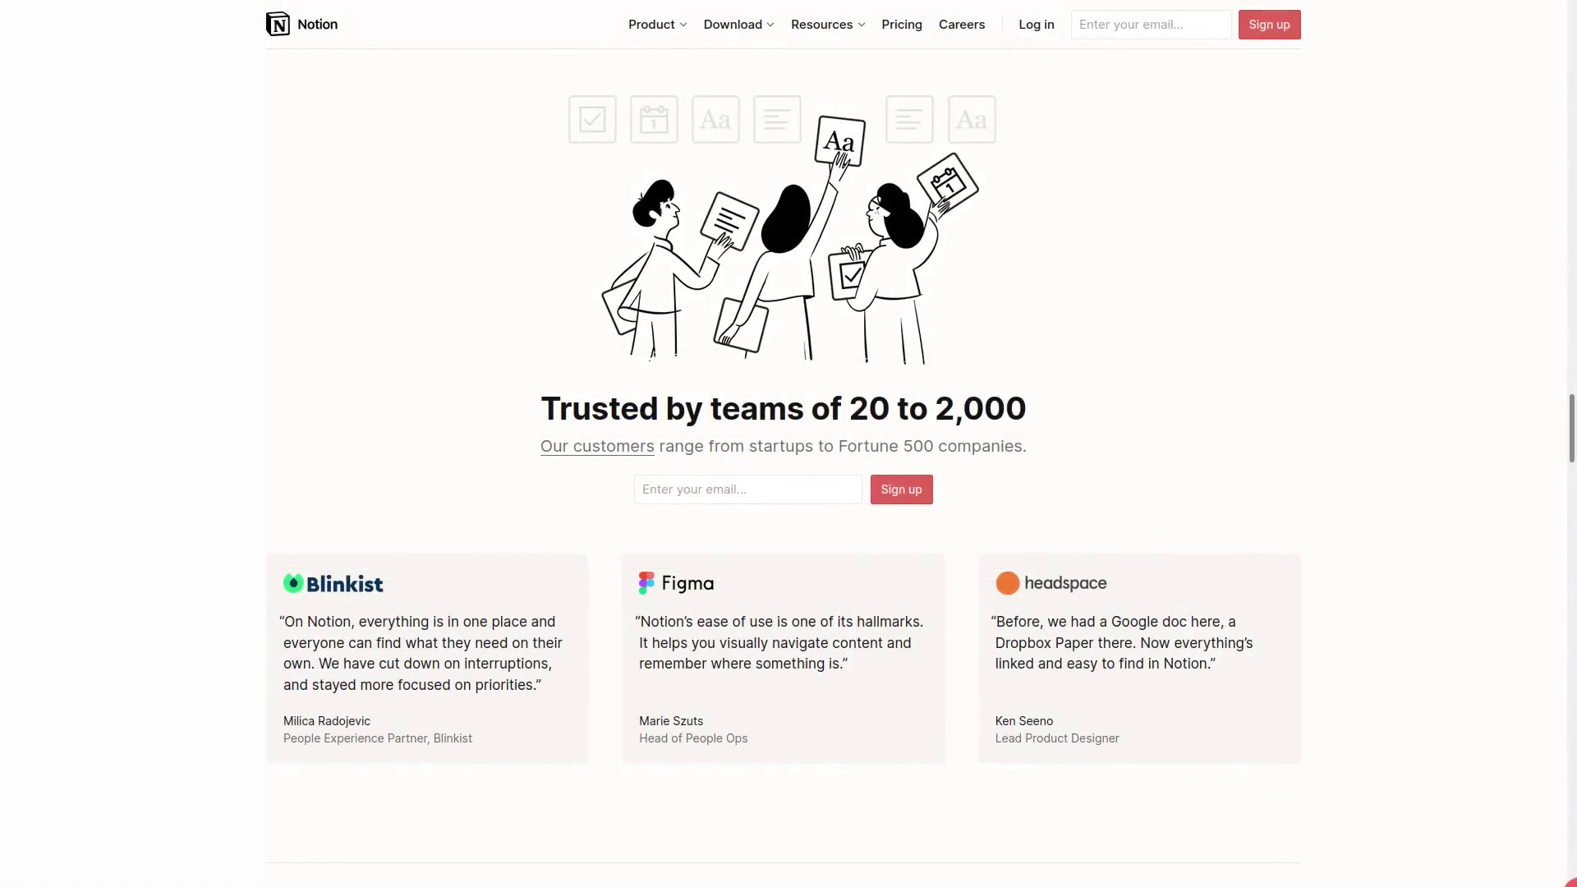
- Share the page by inviting the suggested e-mail address with edit rights
{"action": "scroll", "coordinate": [789, 443], "scroll_direction": "down", "scroll_amount": 10}
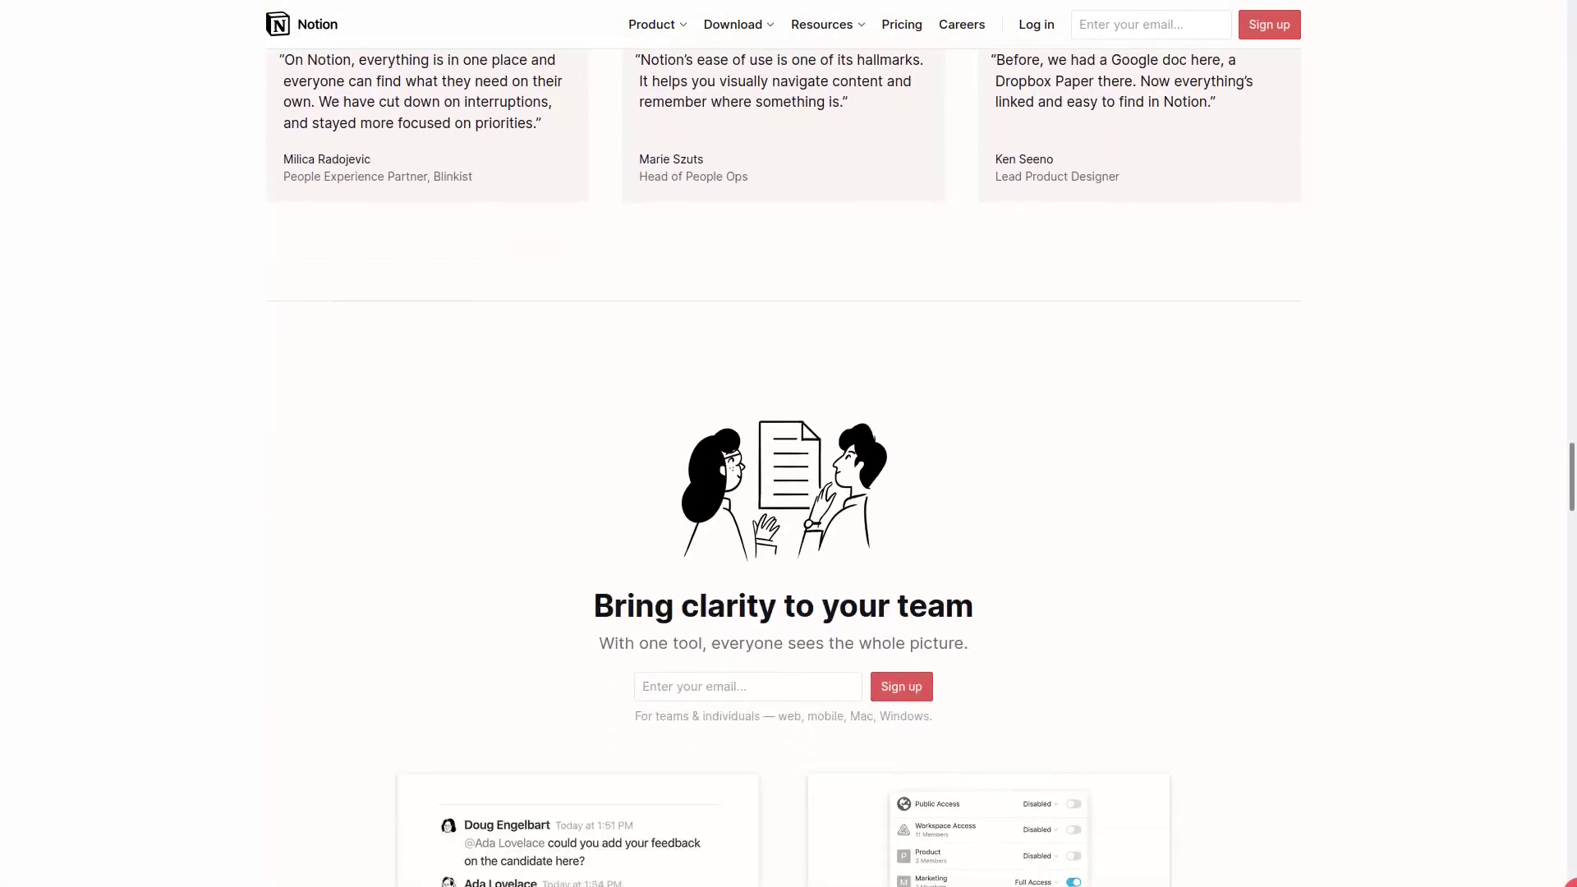
{"action": "scroll", "coordinate": [789, 444], "scroll_direction": "down", "scroll_amount": 2}
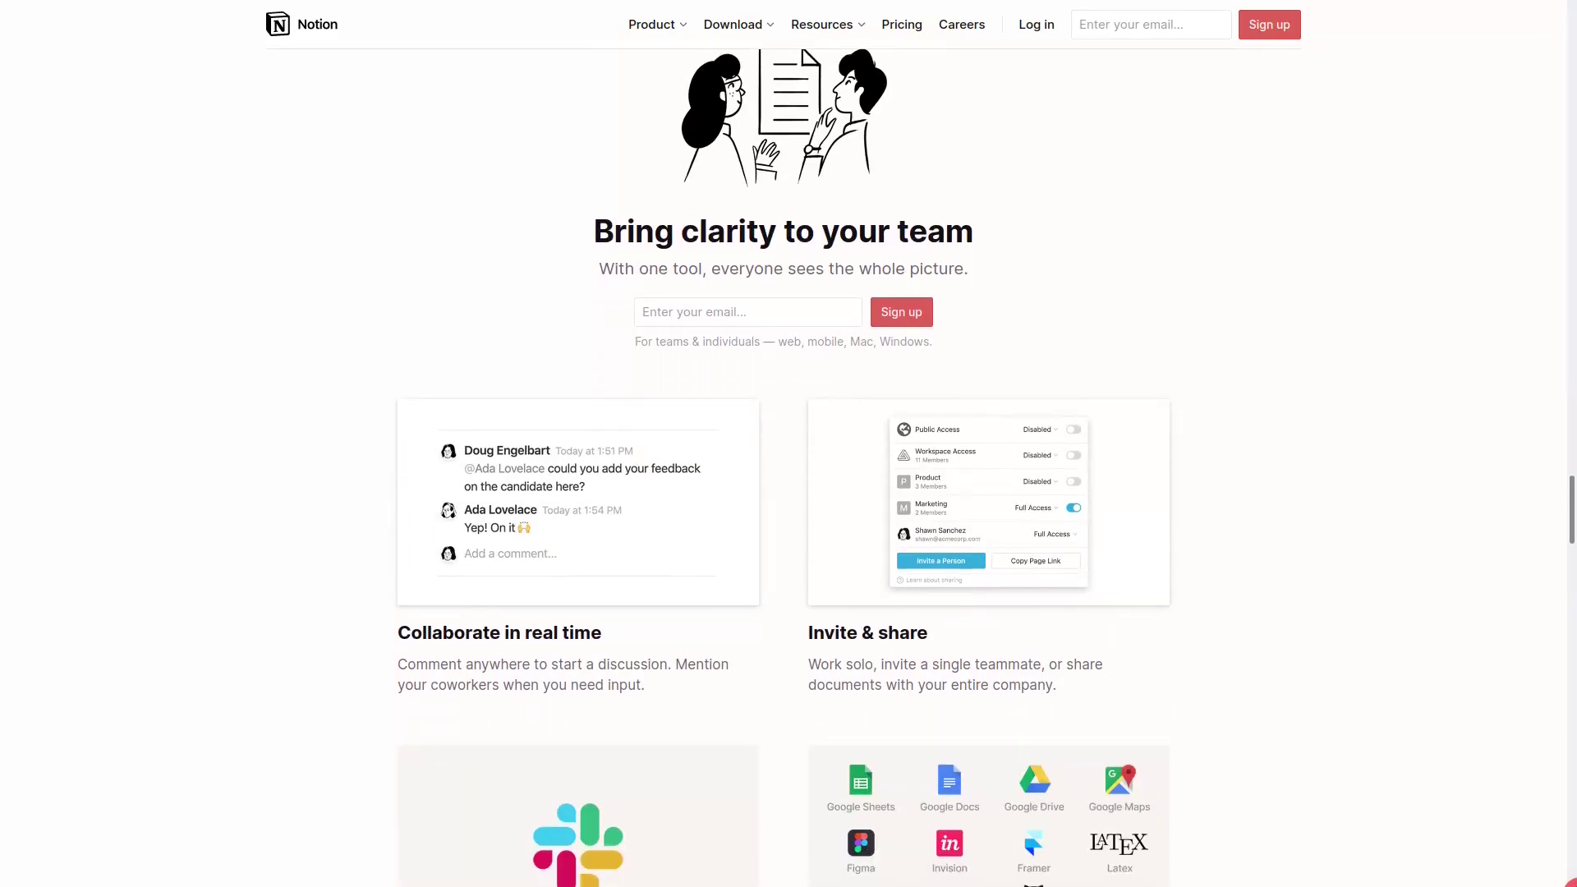
{"action": "left_click", "coordinate": [1394, 17]}
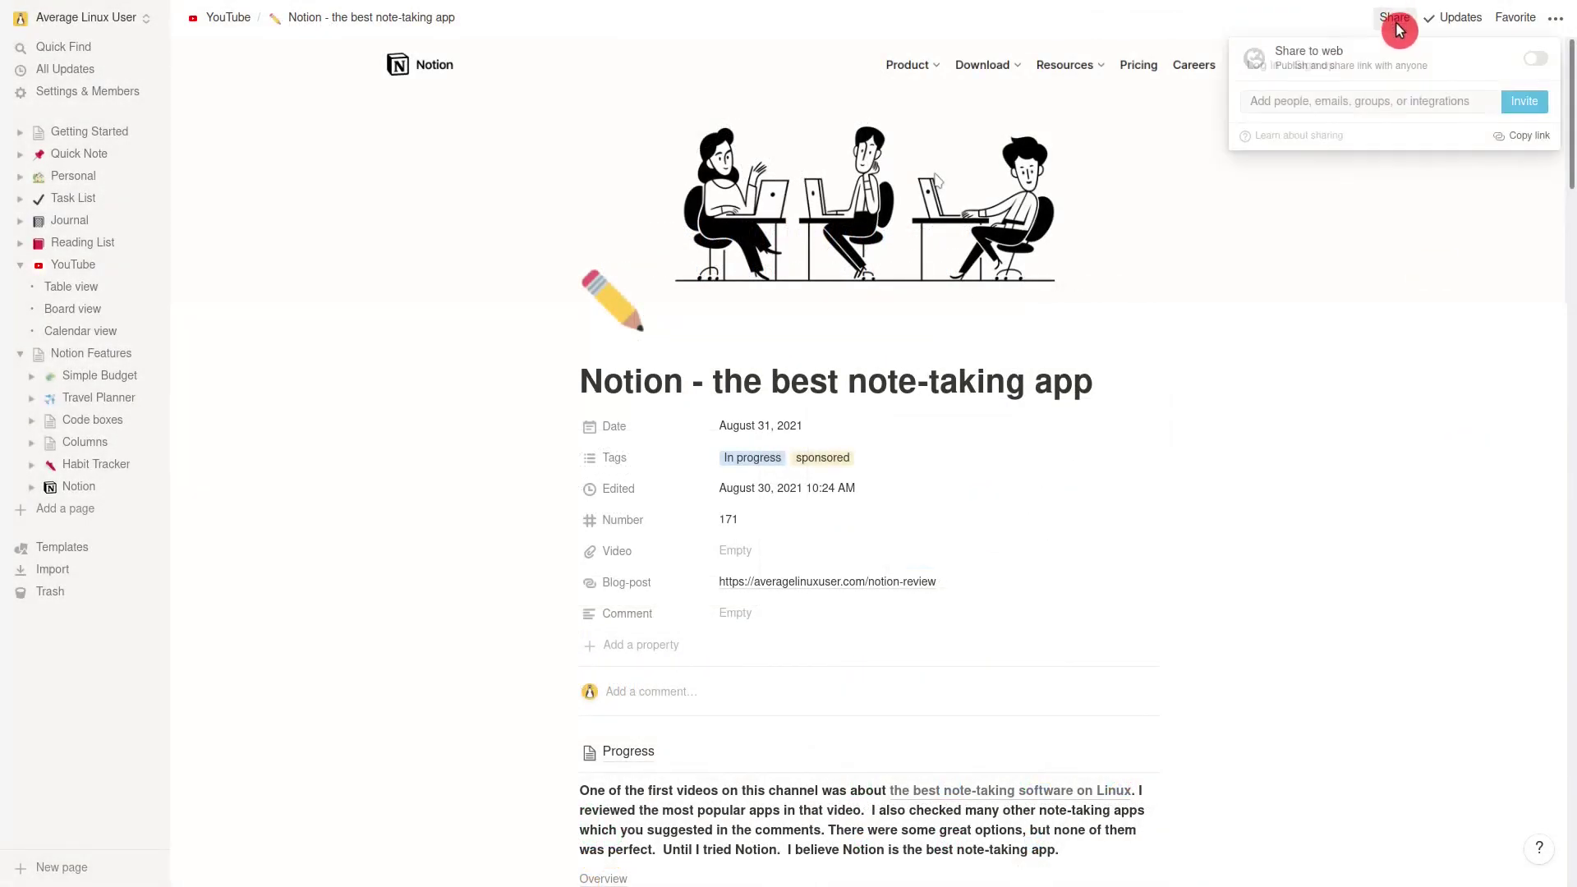
{"action": "left_click", "coordinate": [1391, 107]}
{"action": "key", "text": "ctrl+v"}
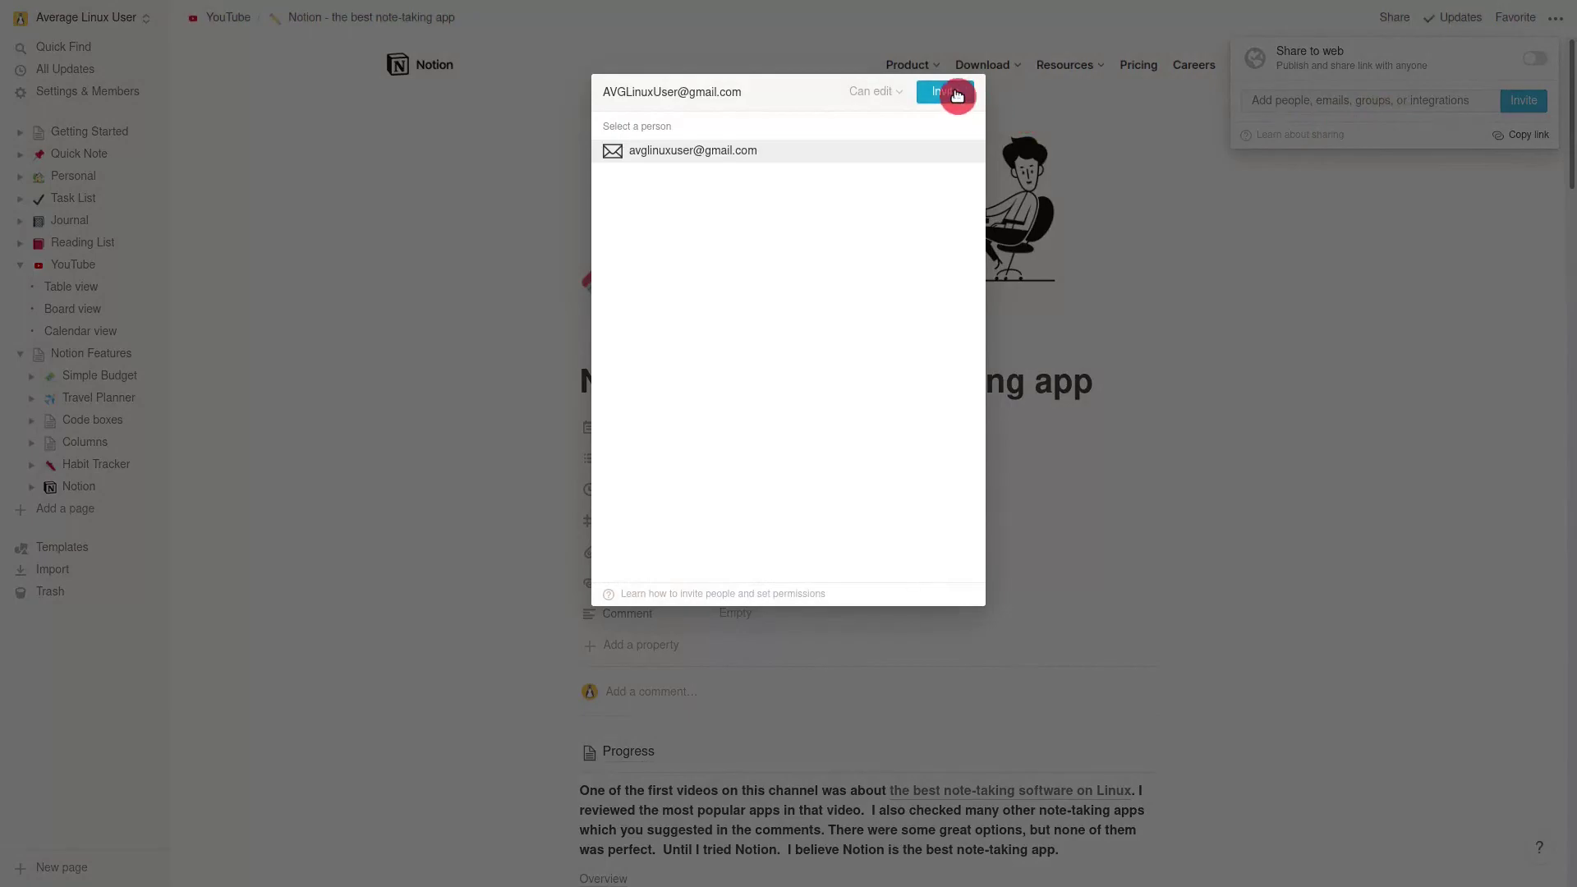
{"action": "left_click", "coordinate": [955, 94]}
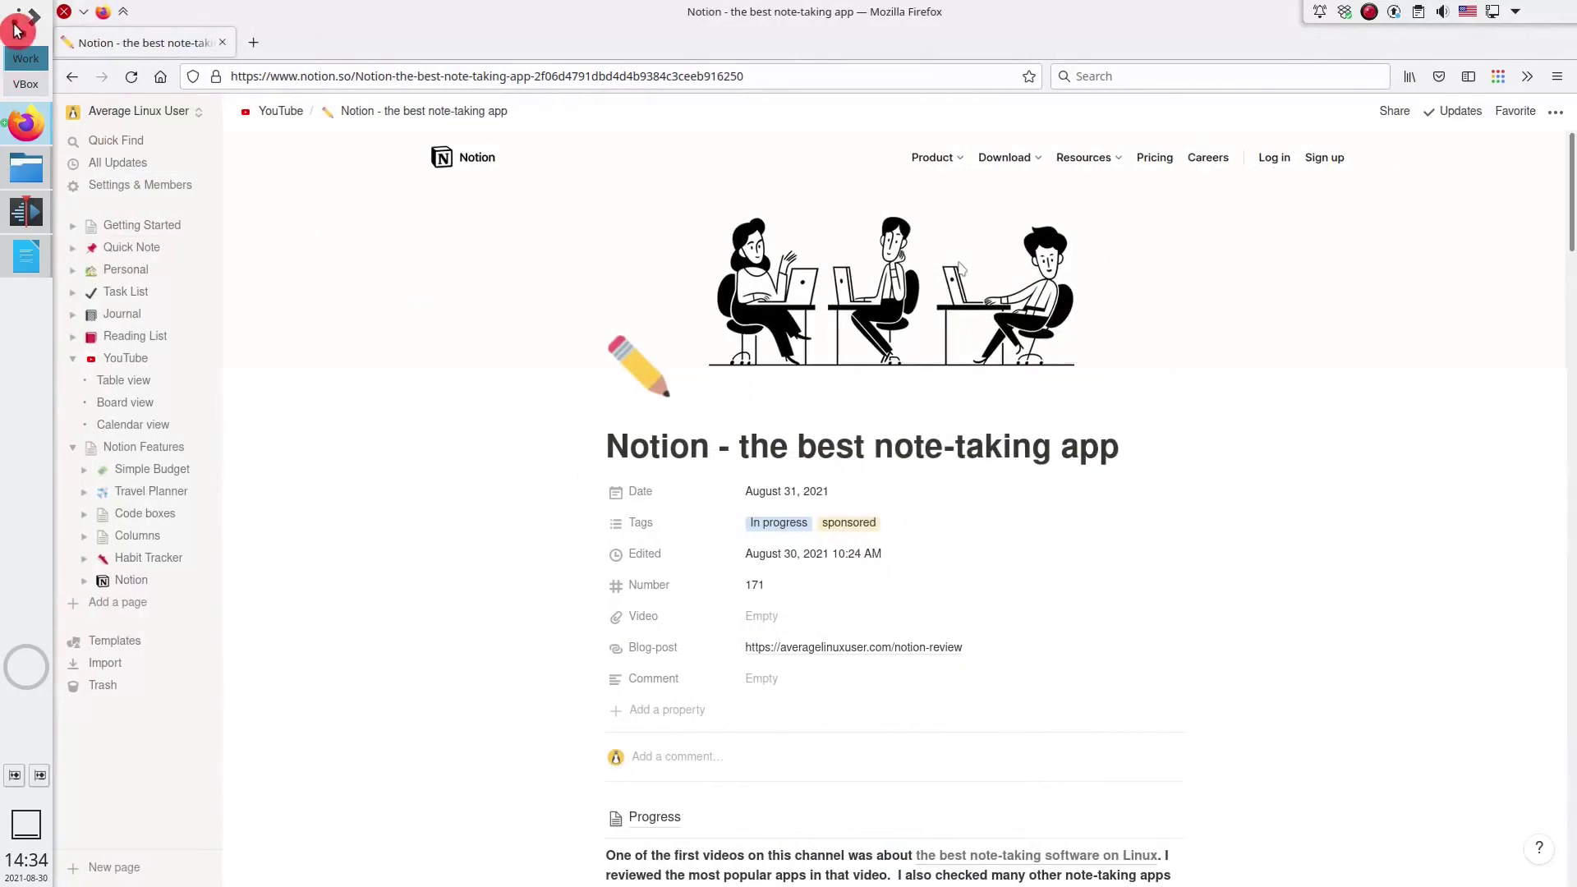
{"action": "left_click", "coordinate": [16, 31]}
{"action": "type", "text": "info"}
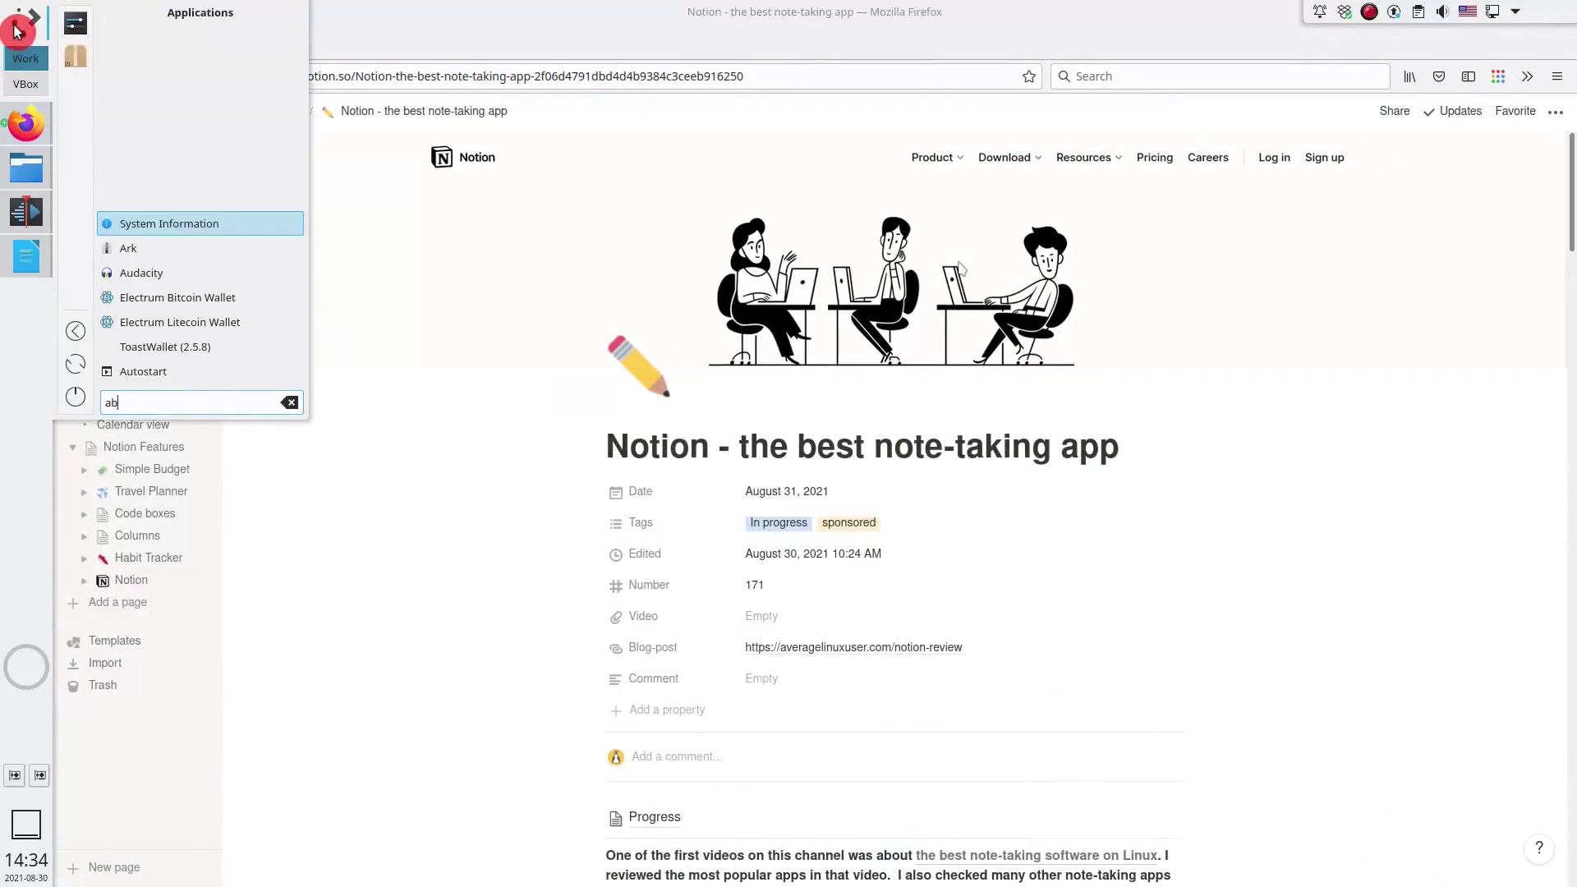
{"action": "key", "text": "Return"}
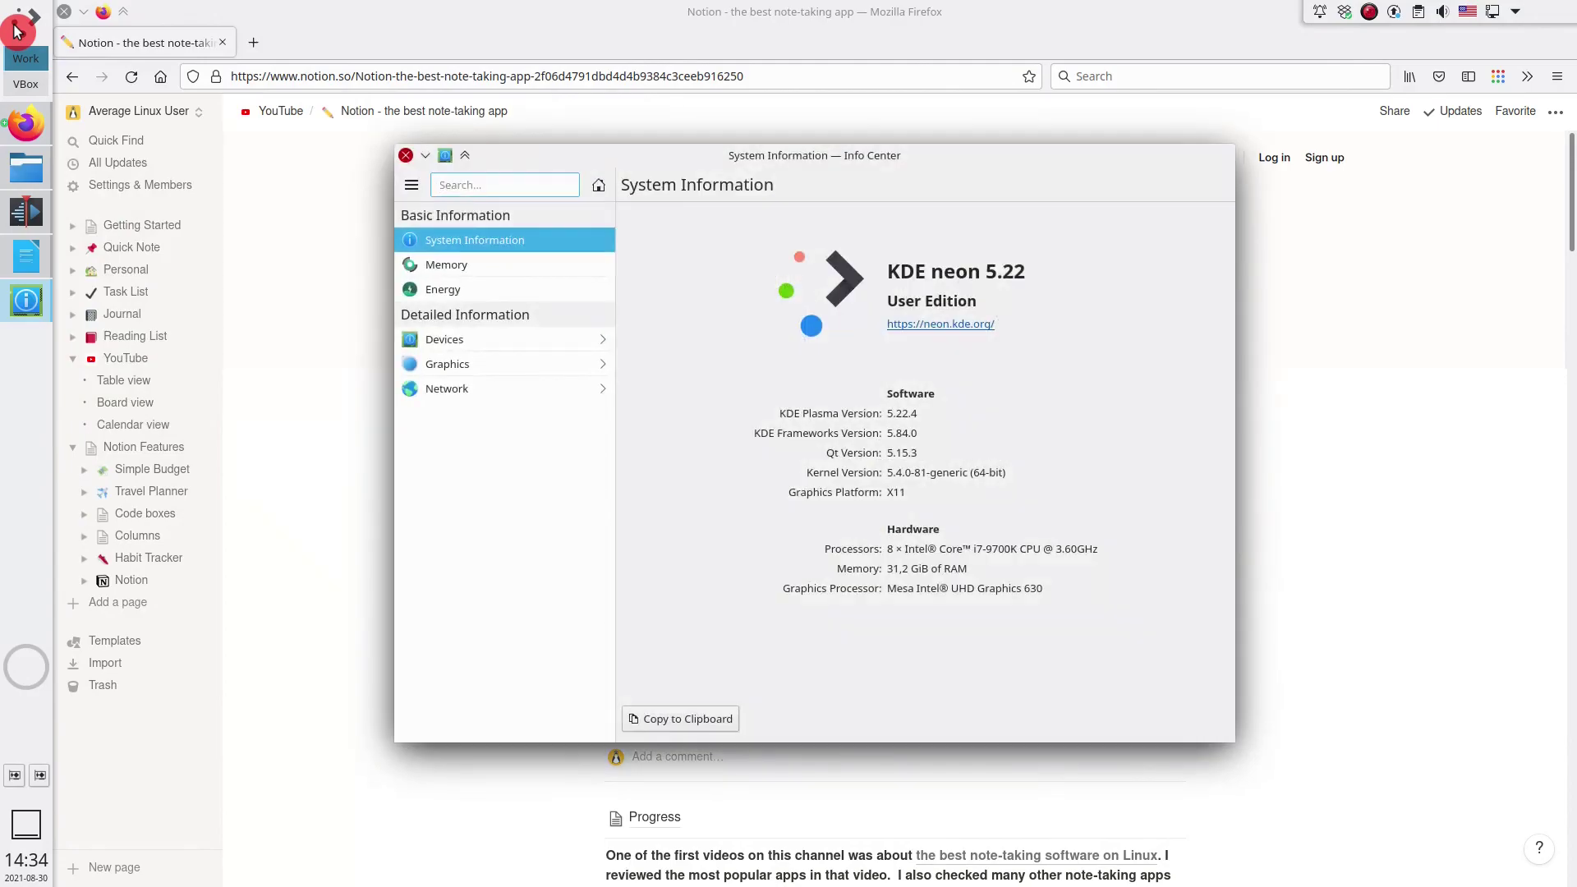
{"action": "left_click", "coordinate": [406, 155]}
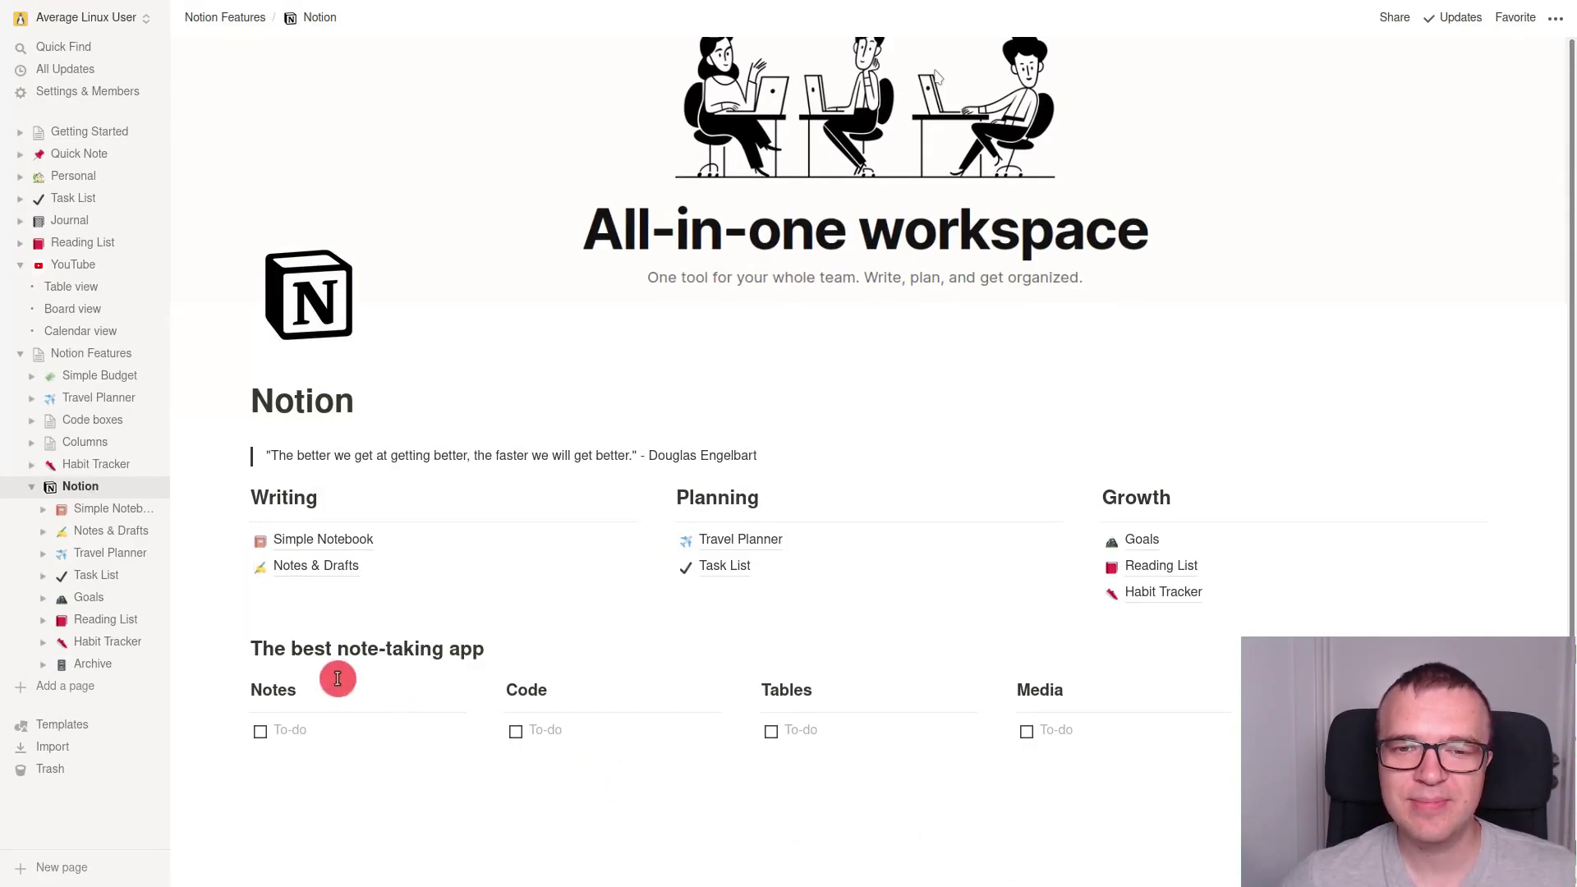
- Switch the YouTube database from table to status board, then to the August 2021 calendar
{"action": "left_click", "coordinate": [66, 290]}
{"action": "left_click", "coordinate": [74, 310]}
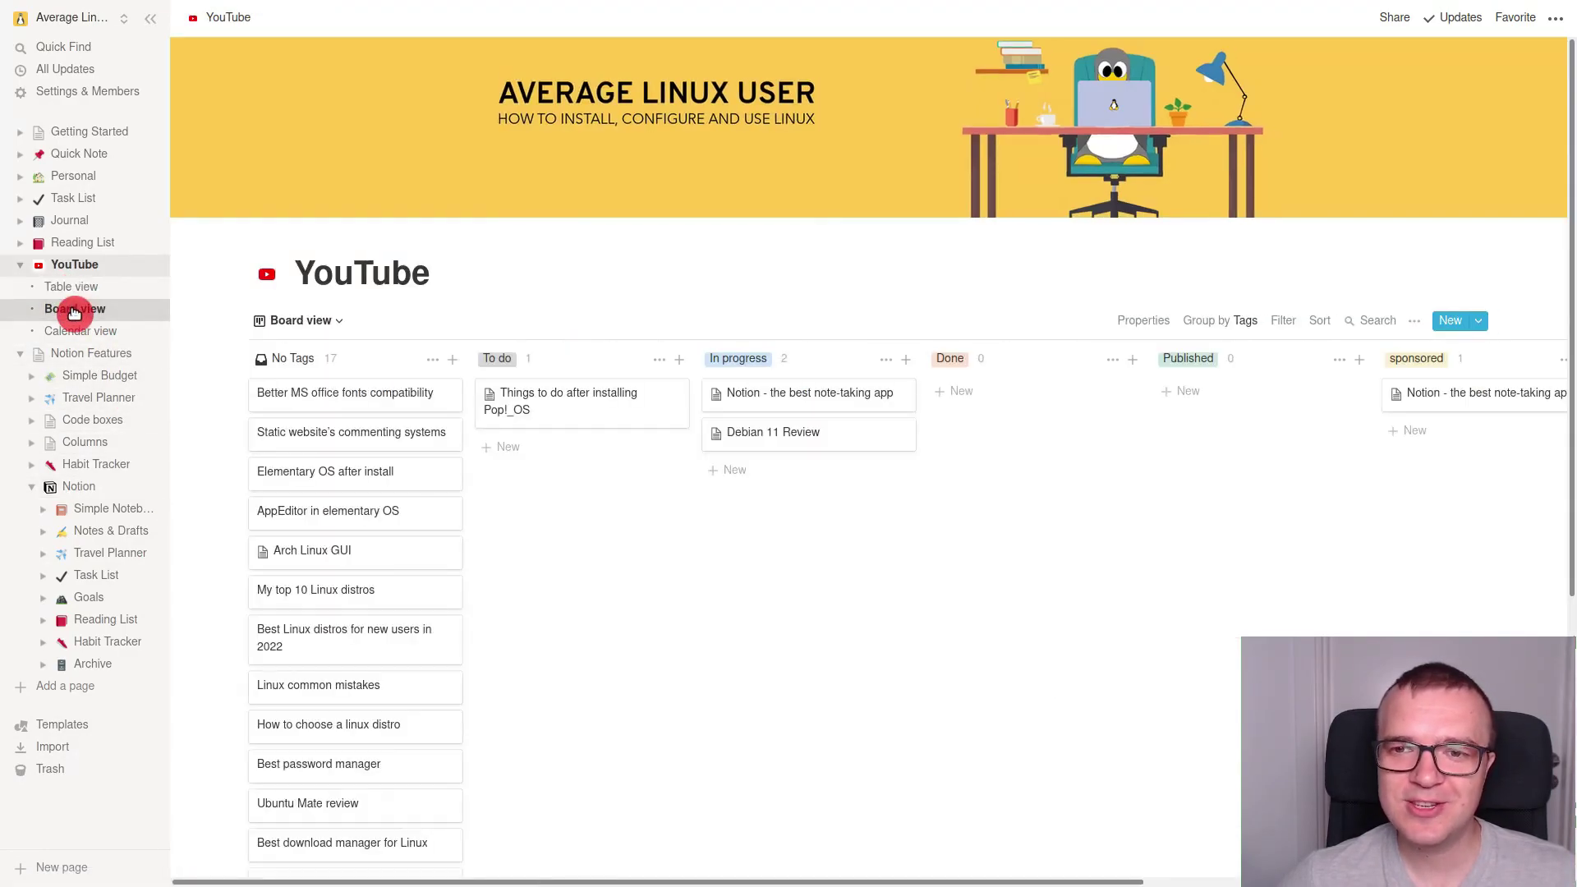
{"action": "left_click", "coordinate": [72, 332]}
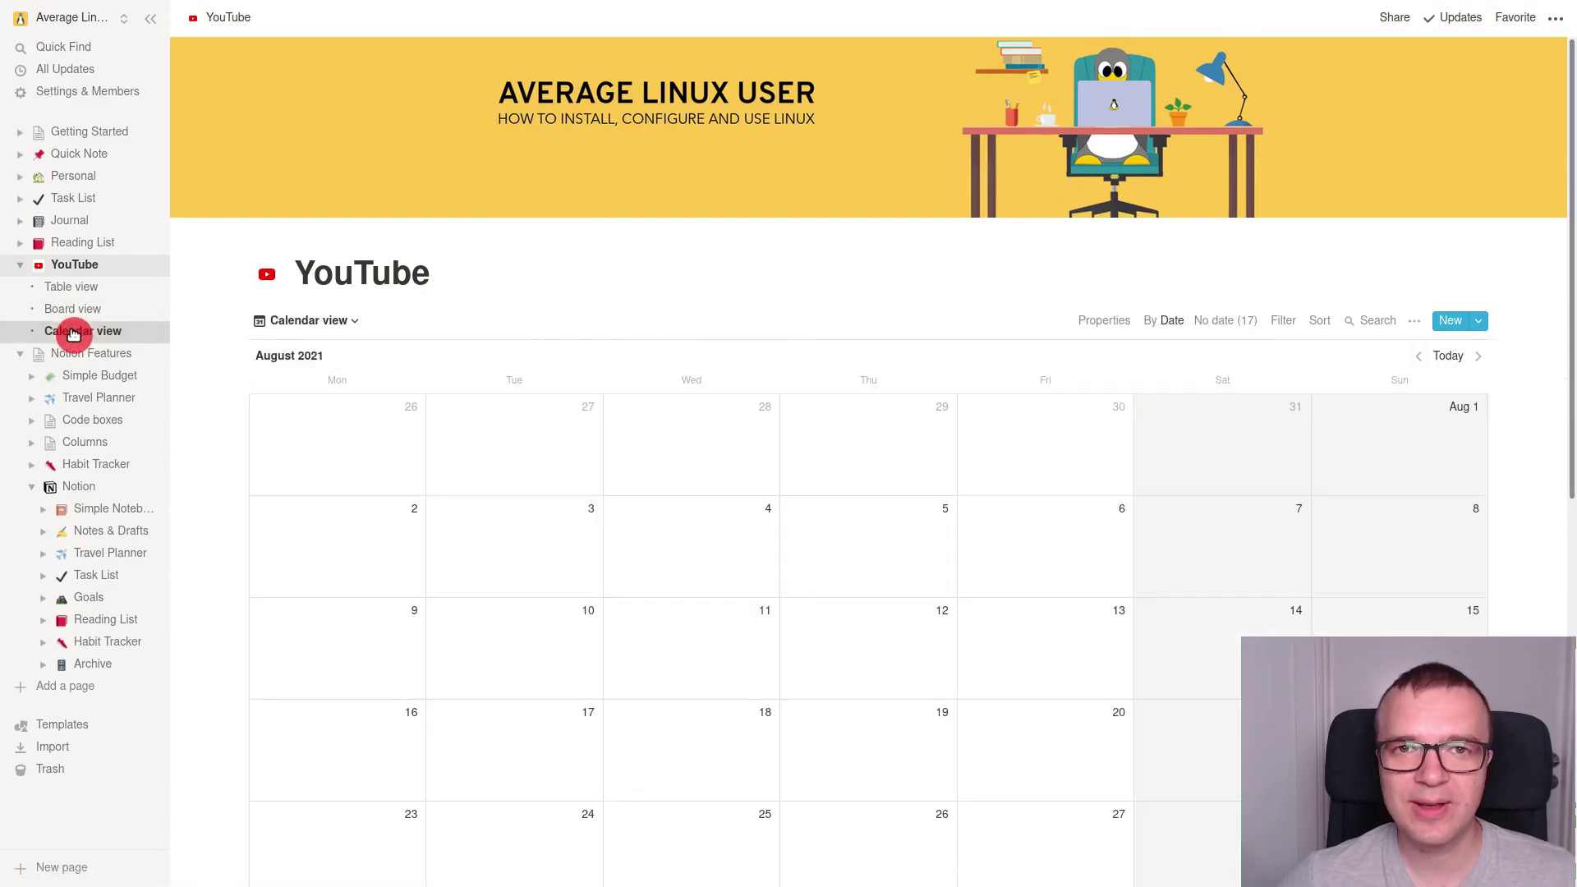
{"action": "scroll", "coordinate": [188, 492], "scroll_direction": "down", "scroll_amount": 5}
{"action": "scroll", "coordinate": [189, 493], "scroll_direction": "up", "scroll_amount": 5}
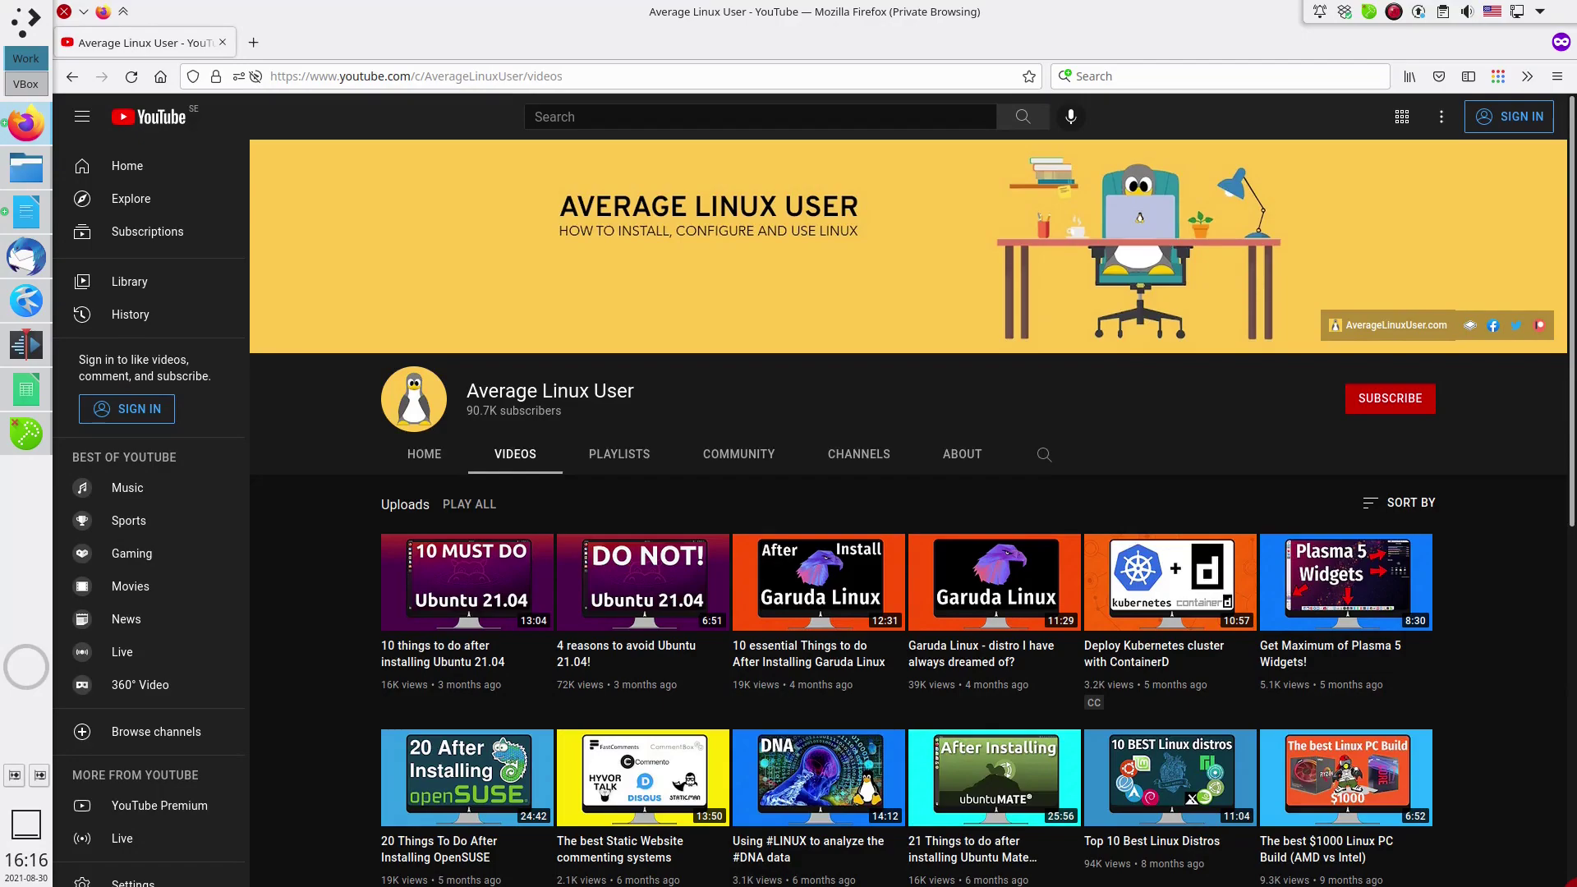
- Bring up the video-topics spreadsheet, the after-install script document and Google Calendar in turn
{"action": "left_click", "coordinate": [26, 398]}
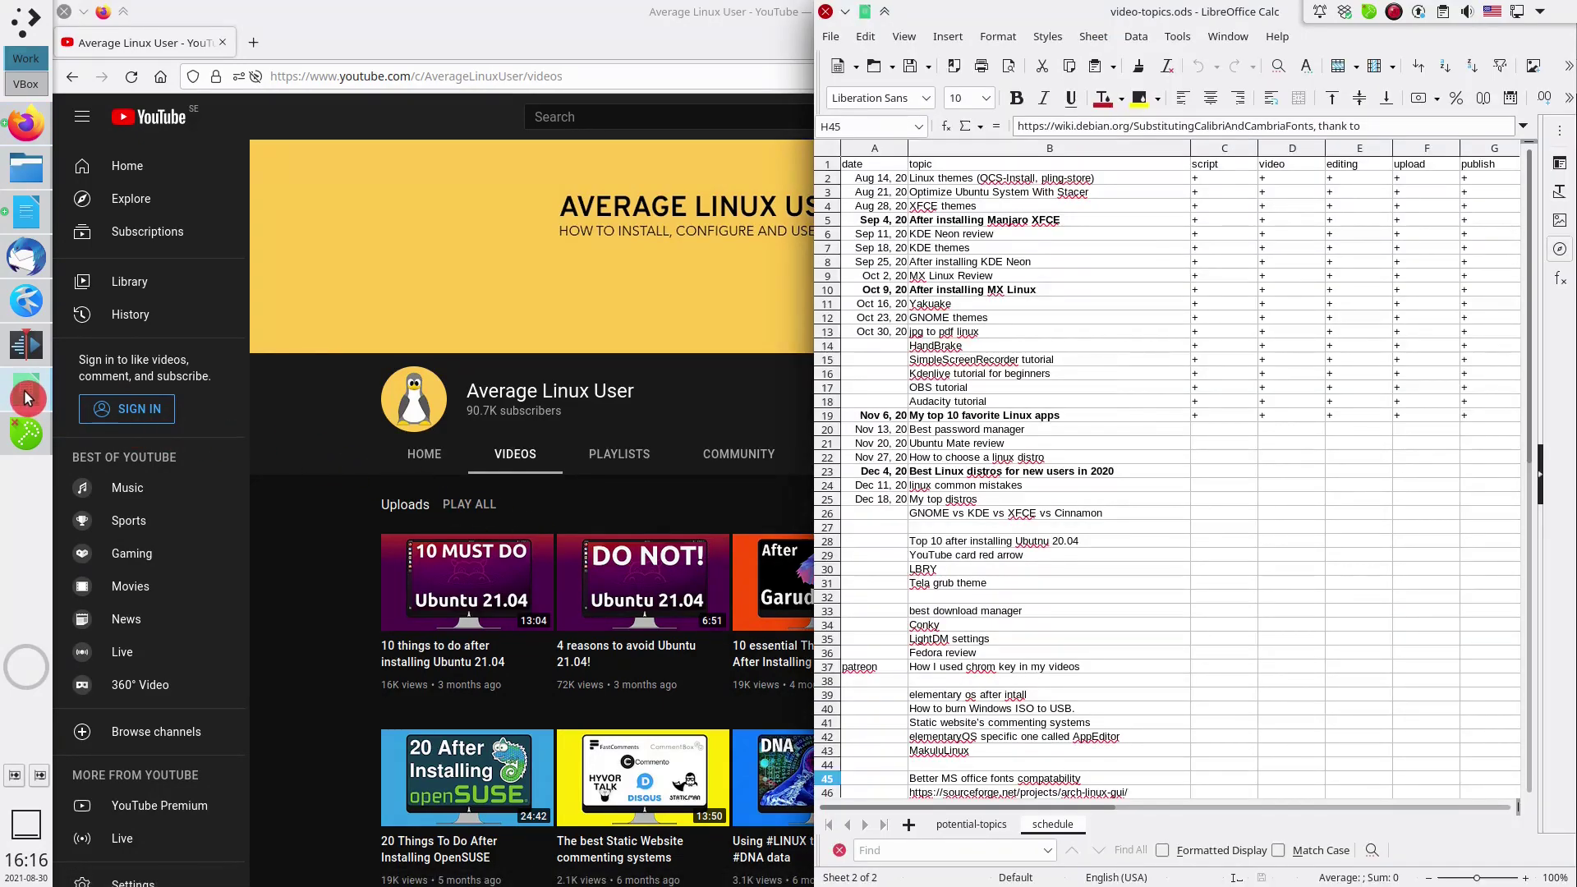
{"action": "left_click", "coordinate": [35, 218]}
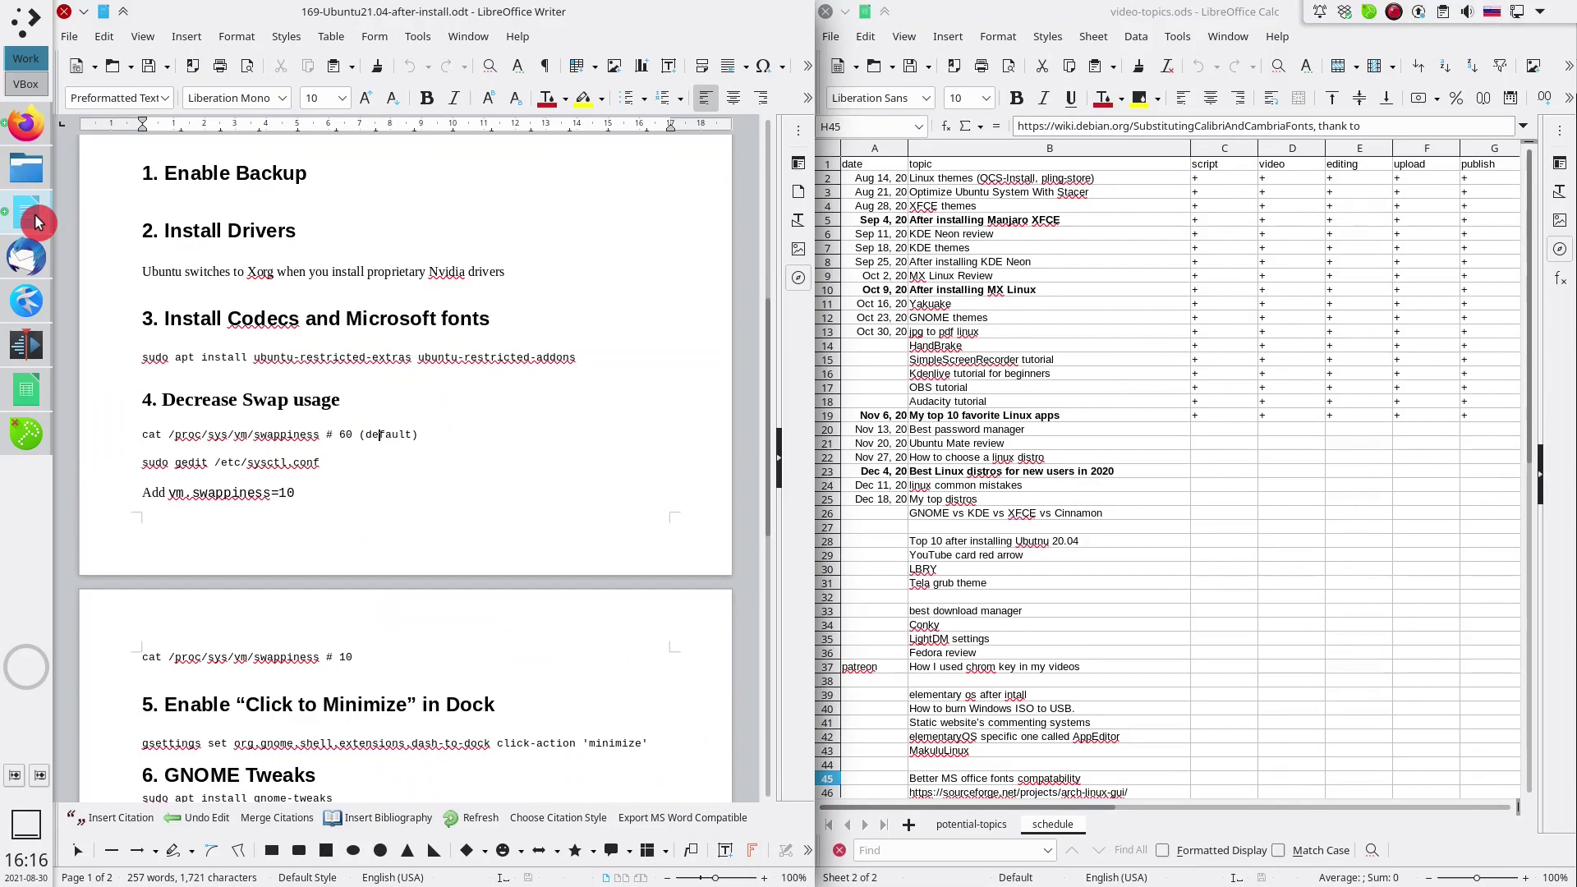
{"action": "left_click", "coordinate": [29, 138]}
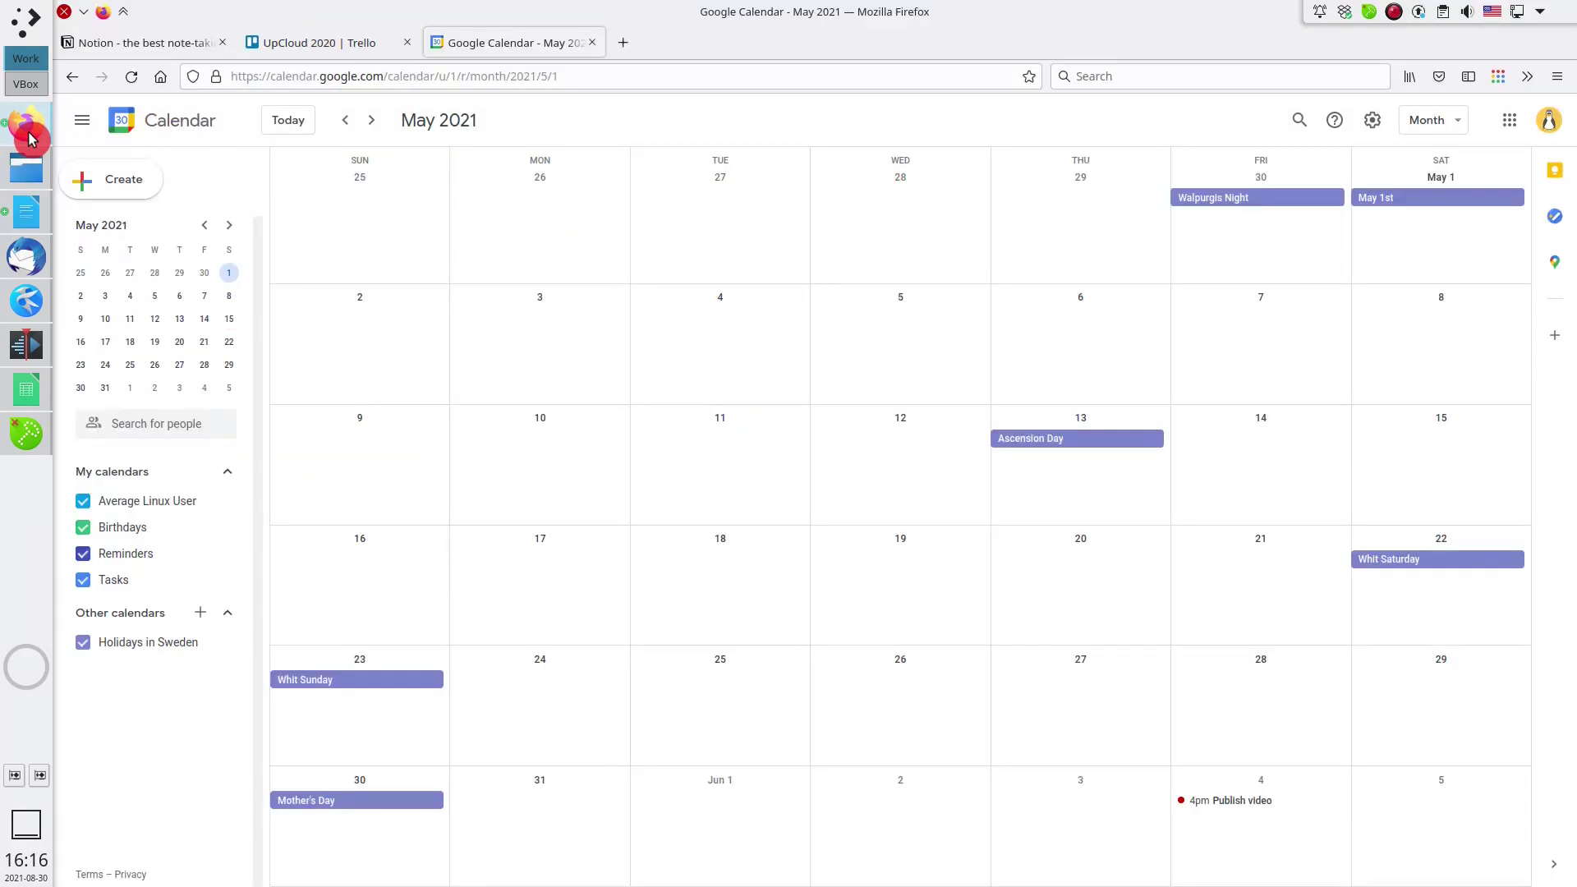
- View the UpCloud 2020 Trello board and YouTube videos page, then return to Notion
{"action": "left_click", "coordinate": [338, 48]}
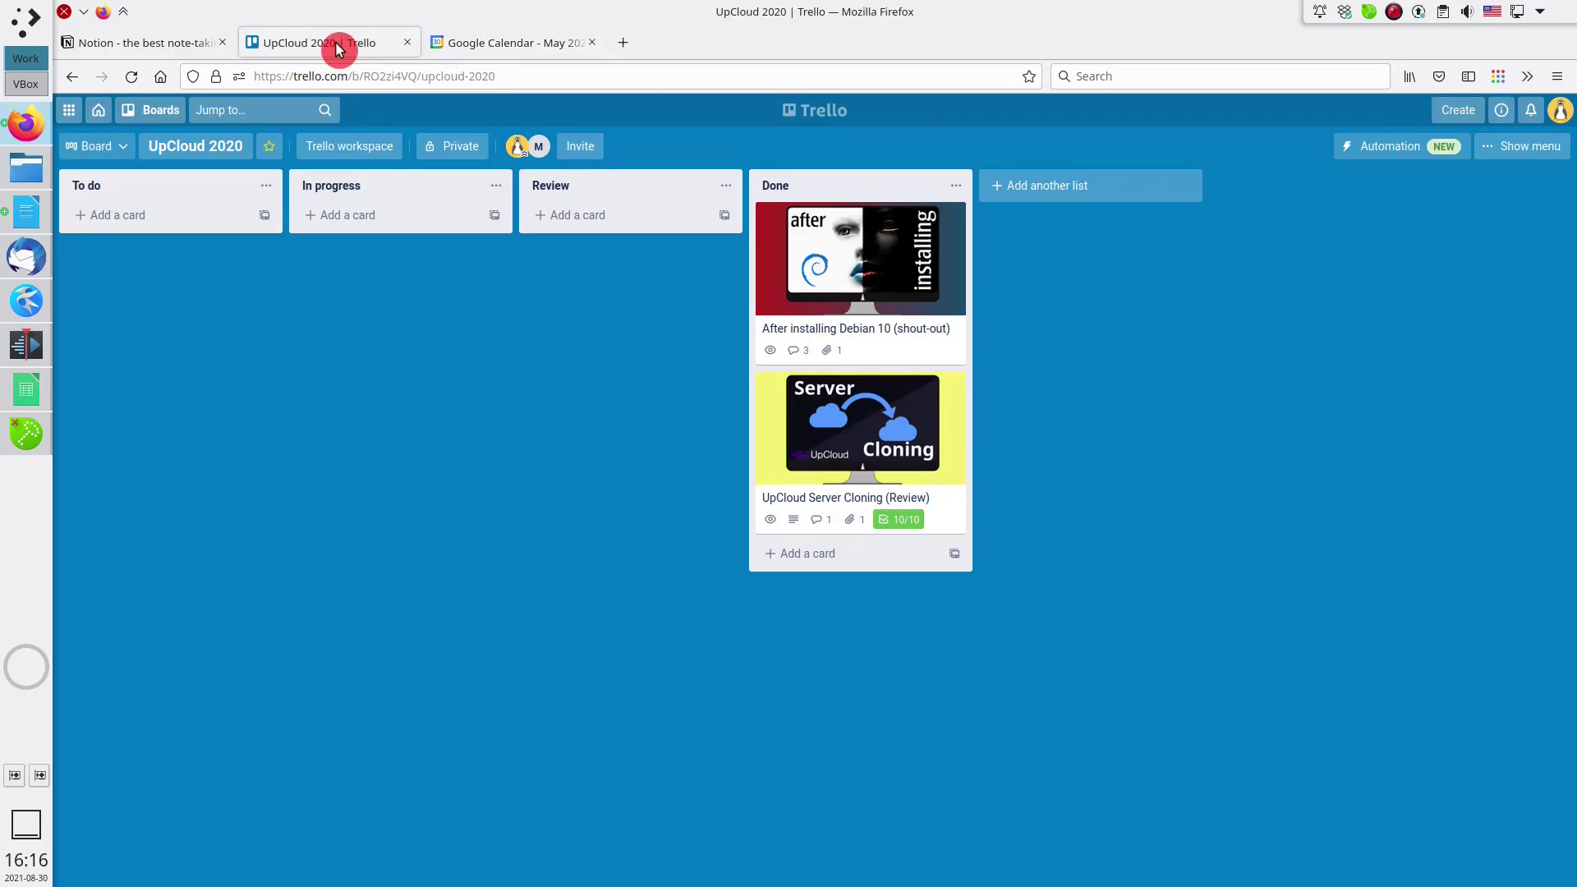
{"action": "left_click", "coordinate": [28, 132]}
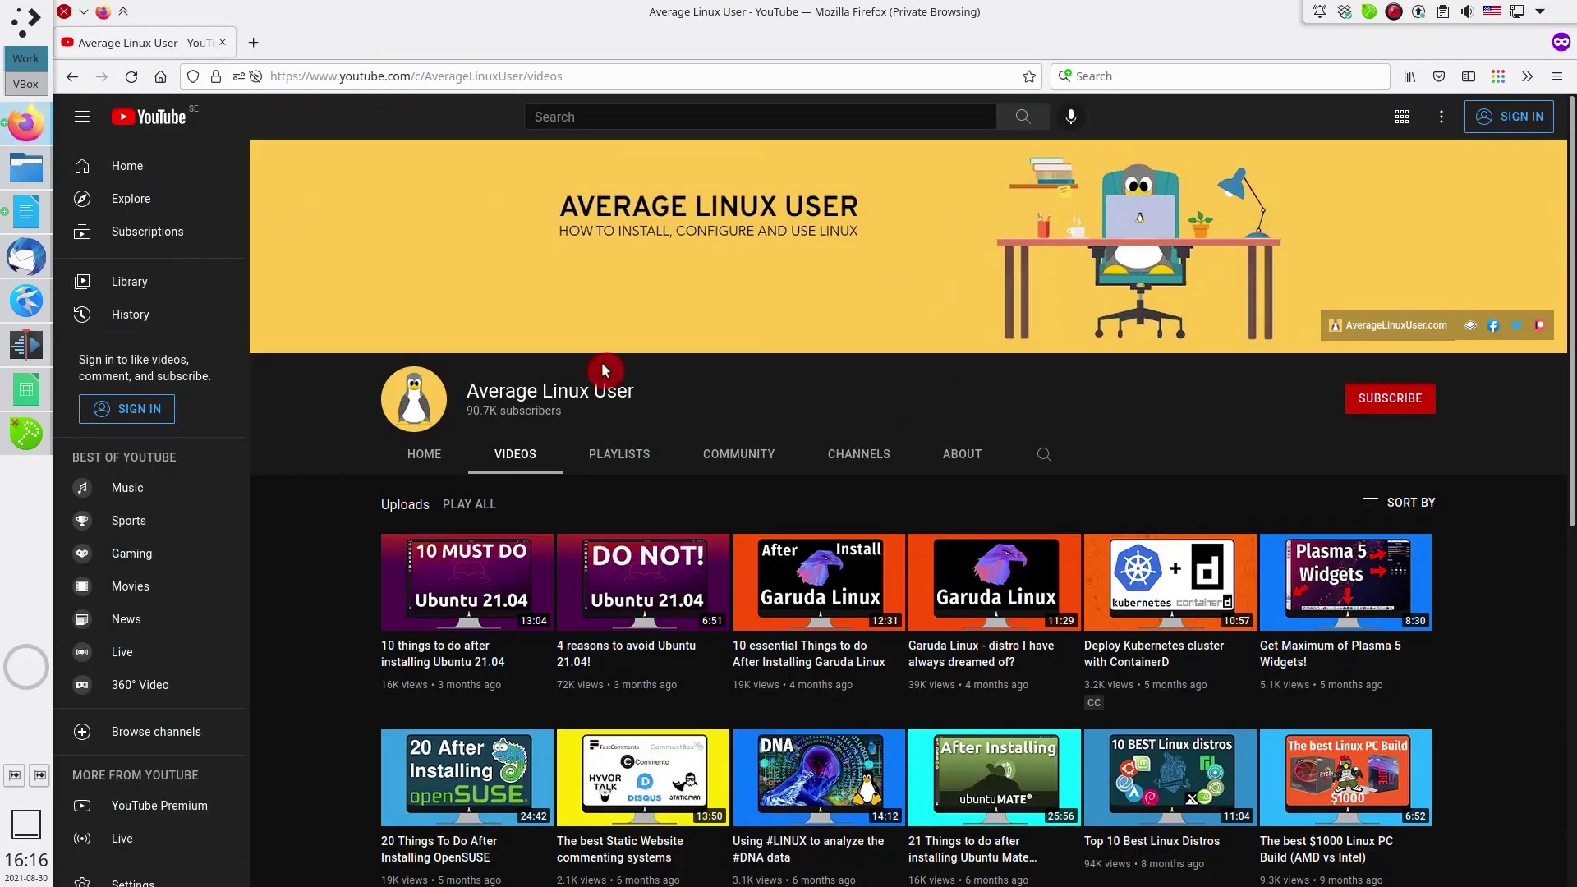
{"action": "key", "text": "ctrl+w"}
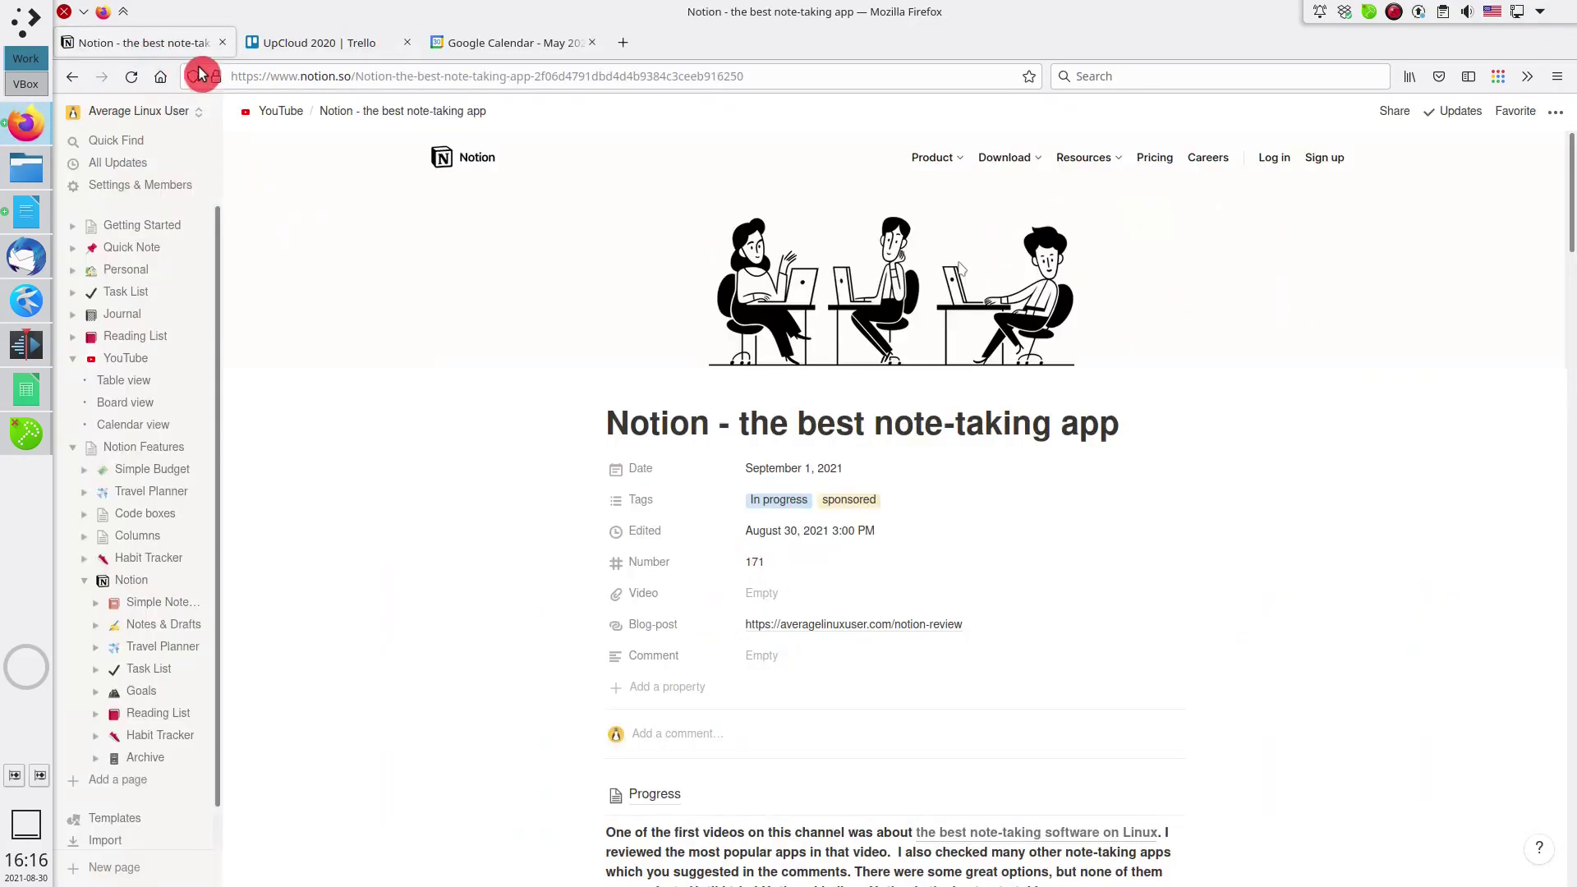
- Open the 'Notion - the best note-taking app' entry from the YouTube table view
{"action": "left_click", "coordinate": [121, 385]}
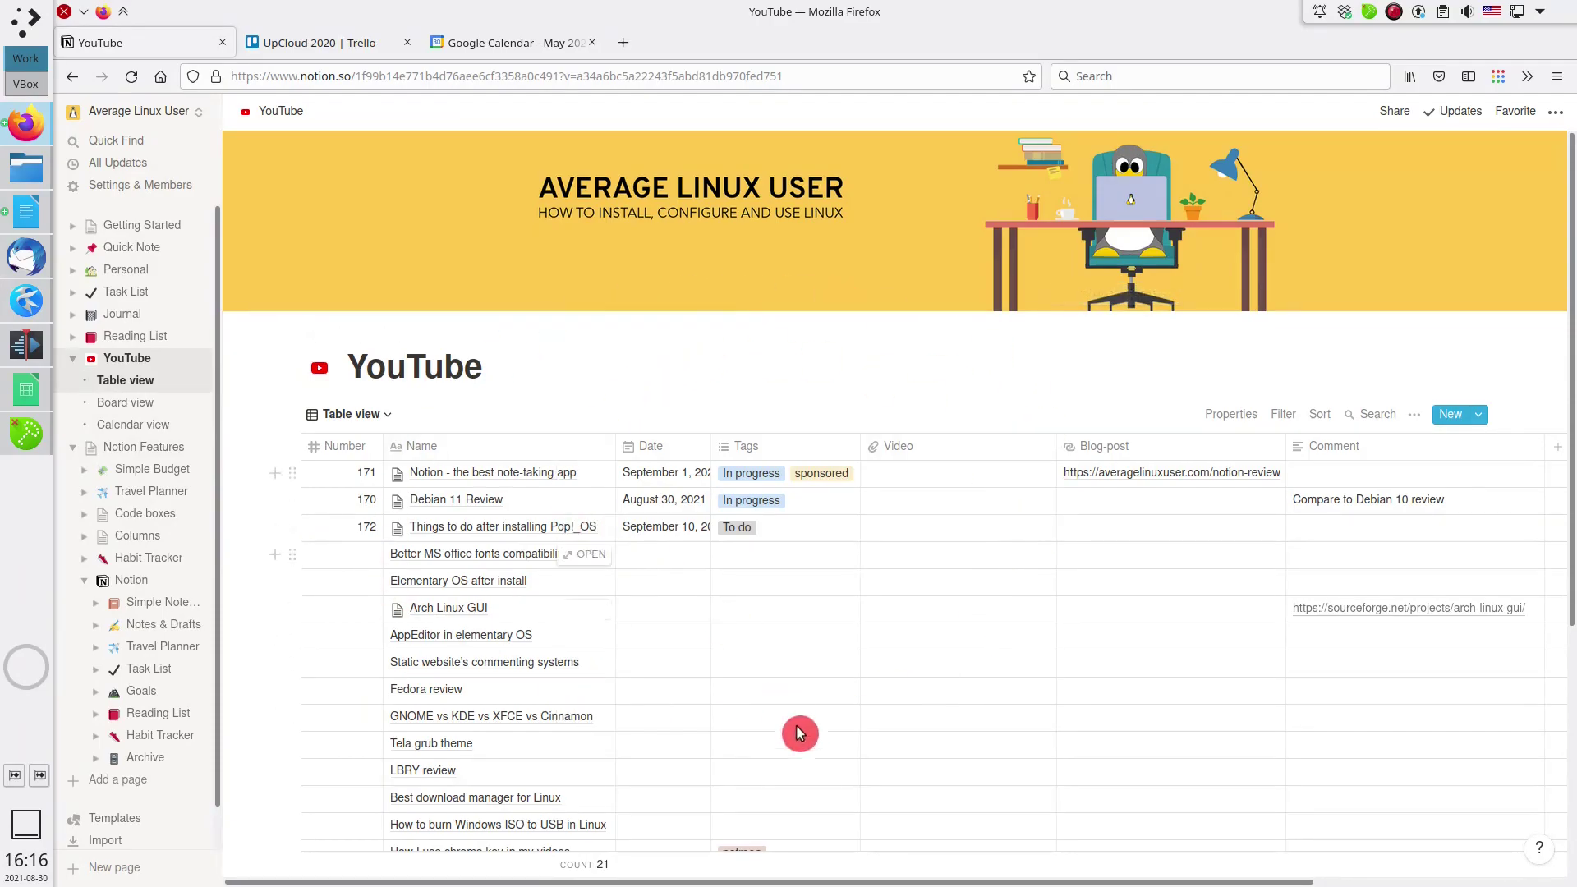
{"action": "left_click", "coordinate": [580, 475]}
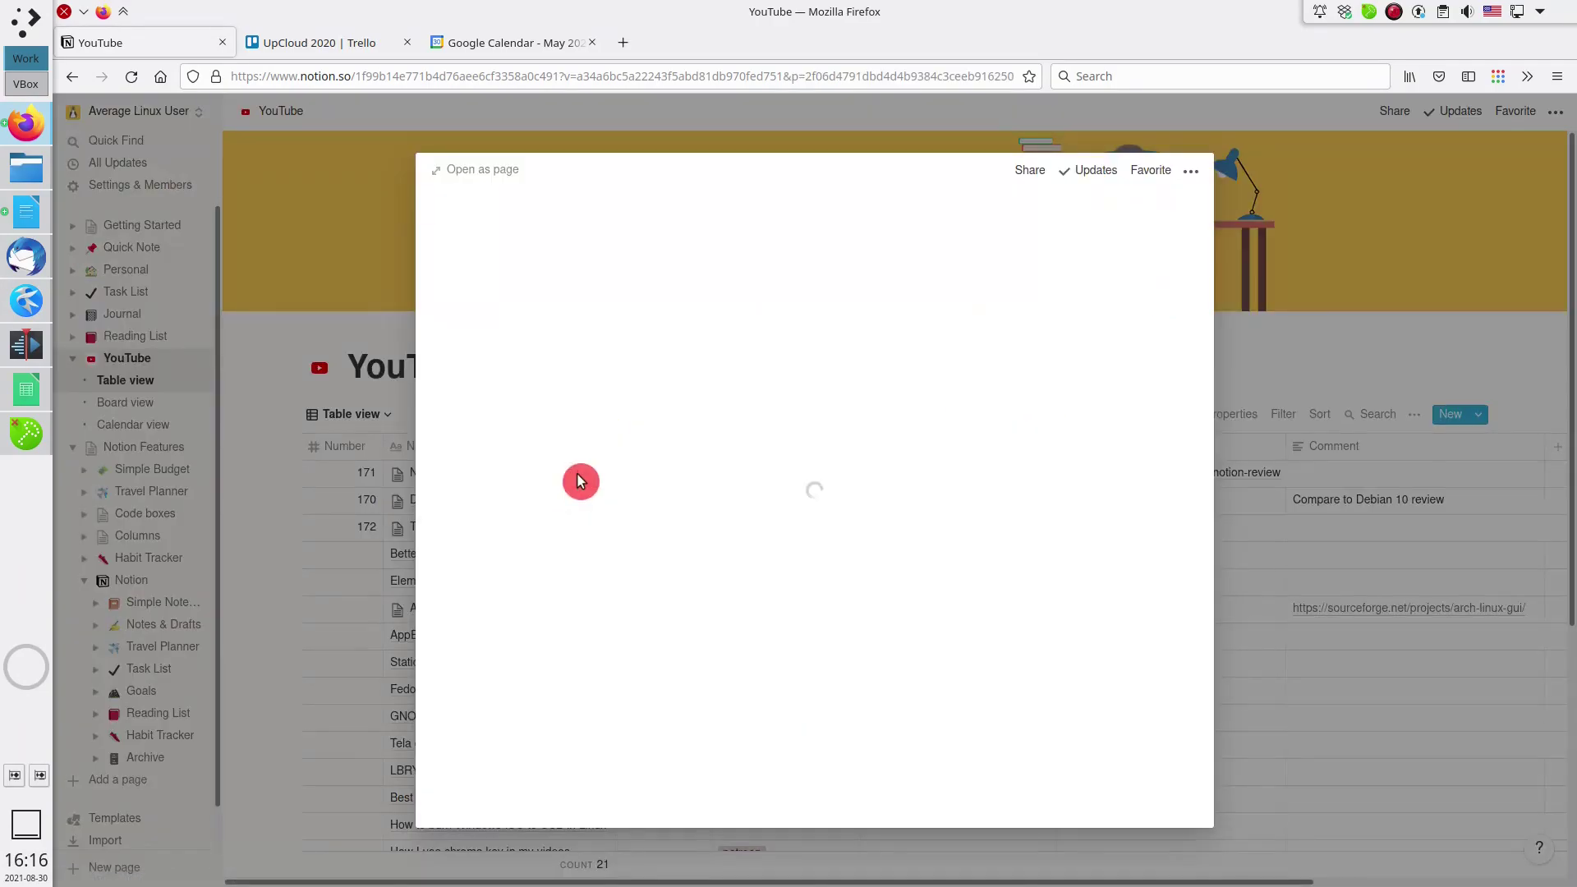
{"action": "scroll", "coordinate": [527, 340], "scroll_direction": "down", "scroll_amount": 15}
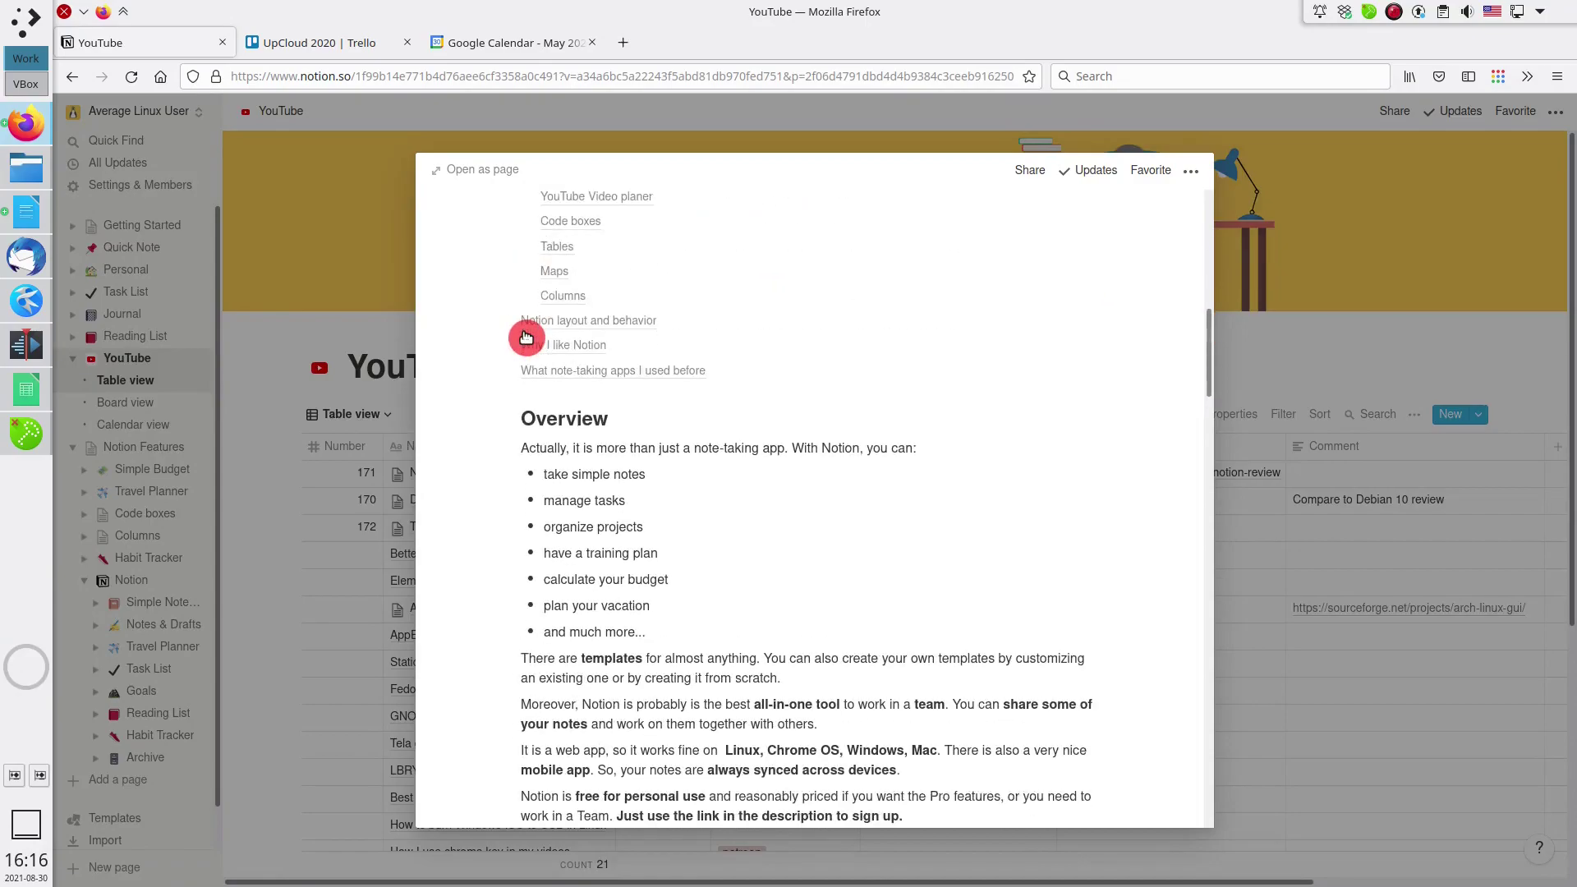
- Close the page preview and show the YouTube database as a board grouped by tags
{"action": "scroll", "coordinate": [526, 337], "scroll_direction": "up", "scroll_amount": 10}
{"action": "scroll", "coordinate": [509, 343], "scroll_direction": "up", "scroll_amount": 5}
{"action": "left_click", "coordinate": [304, 313]}
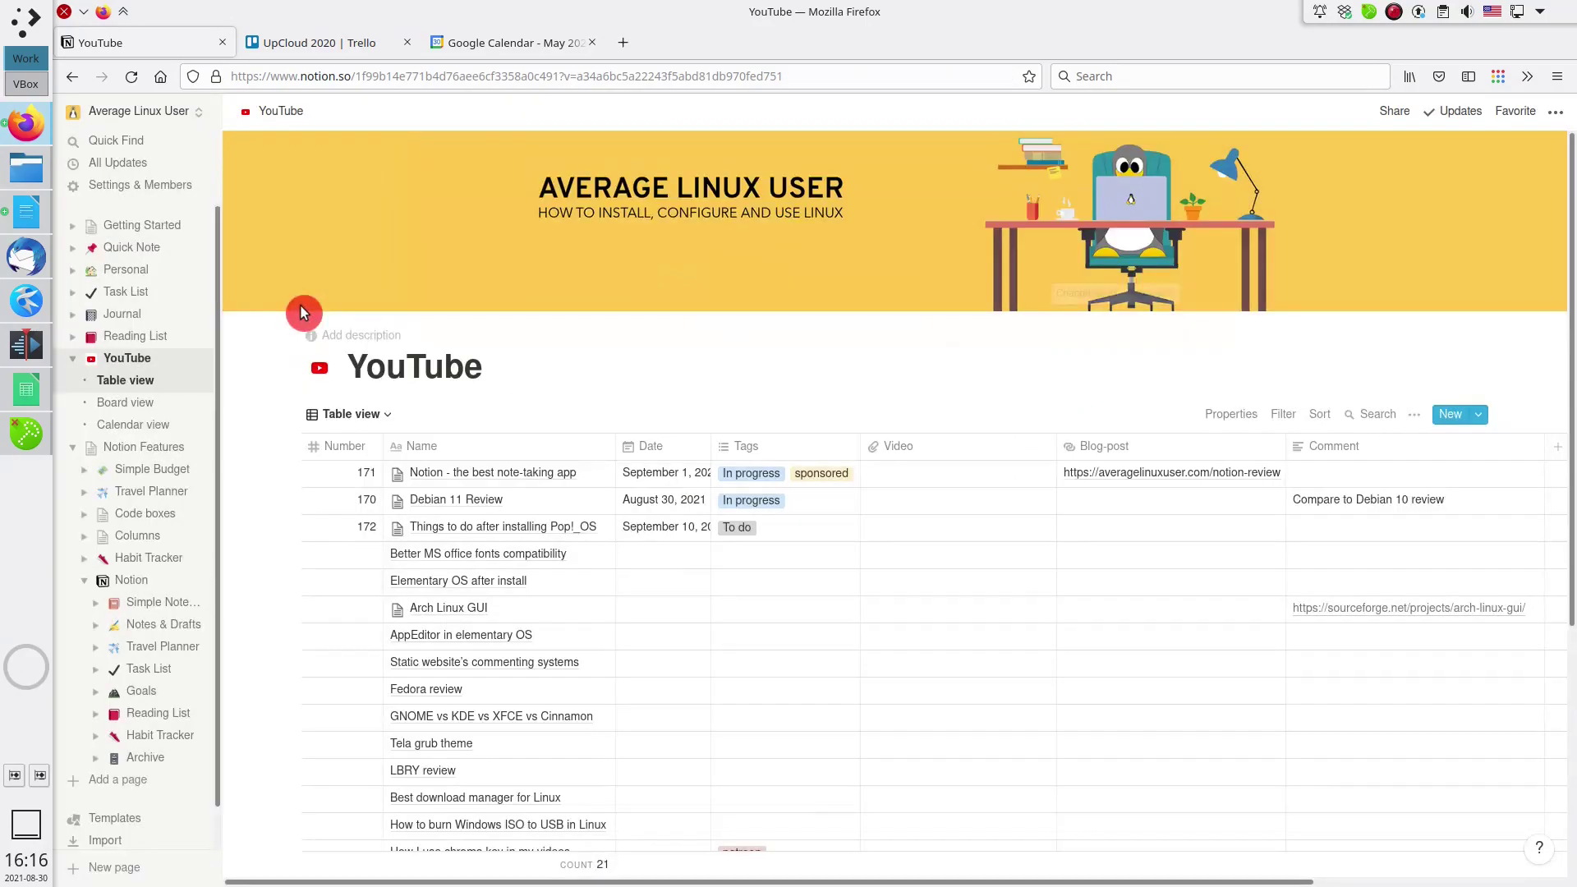
{"action": "left_click", "coordinate": [128, 404]}
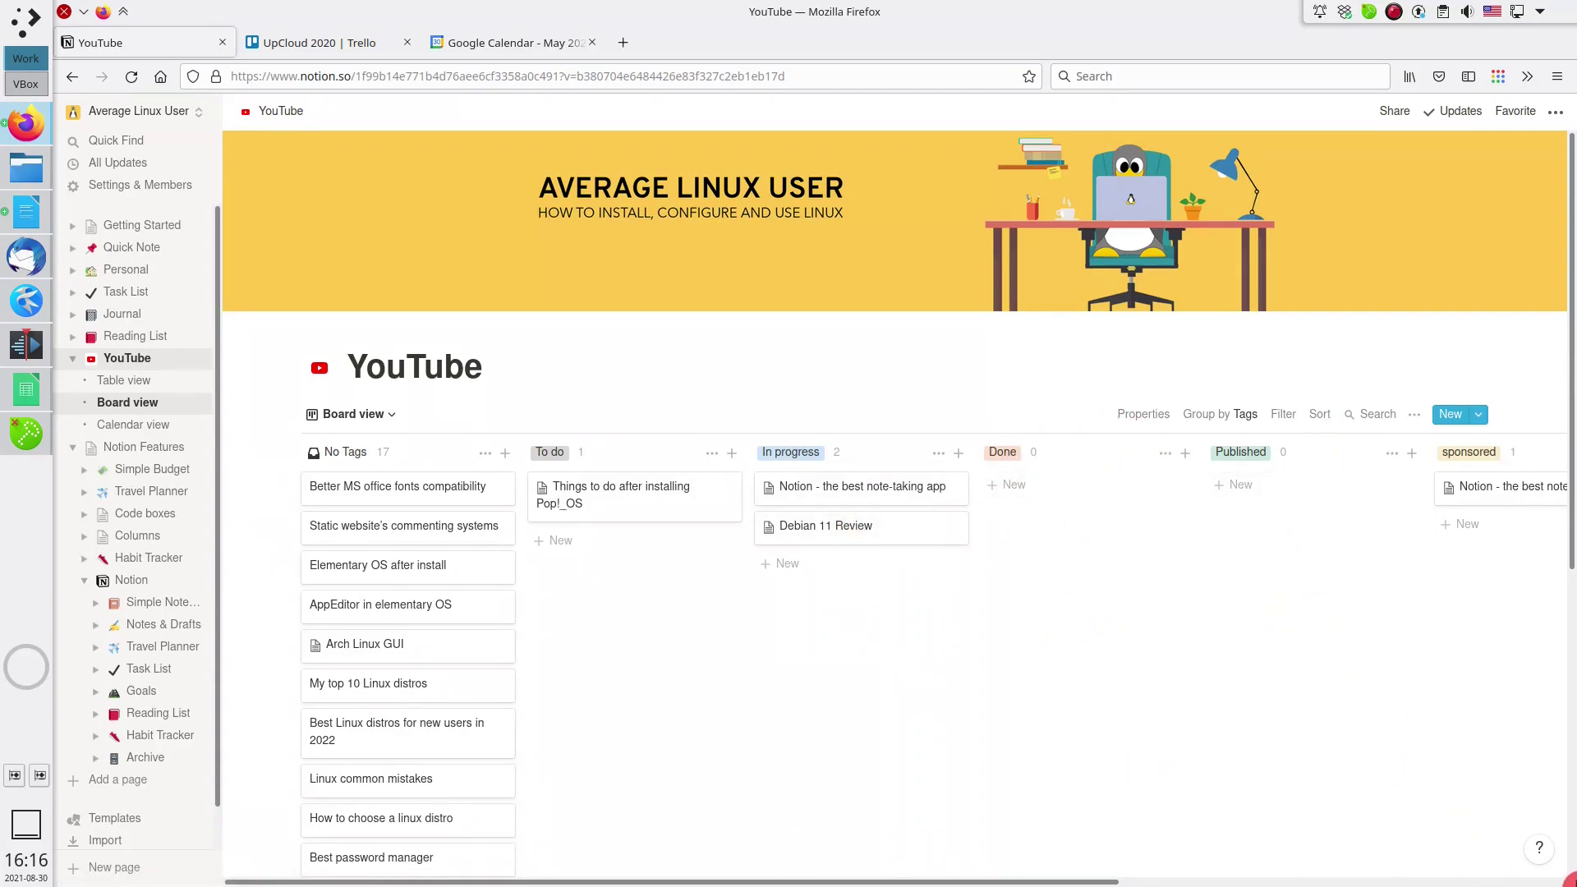
- Browse the August 2021 calendar view, then switch to board and back to table layout
{"action": "left_click", "coordinate": [132, 424]}
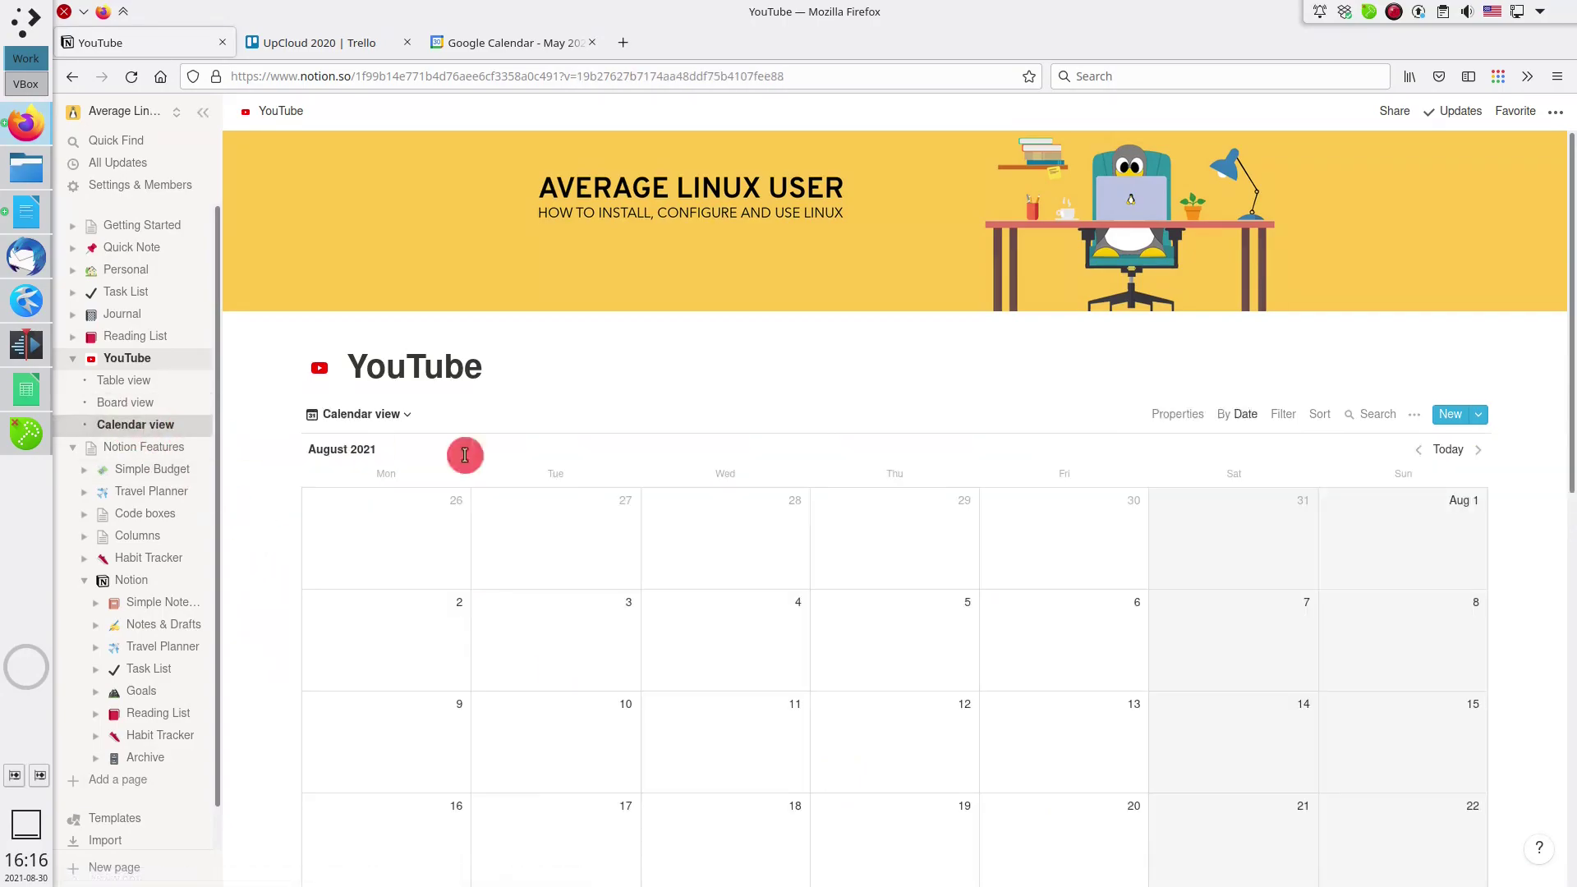
{"action": "scroll", "coordinate": [1302, 648], "scroll_direction": "down", "scroll_amount": 4}
{"action": "scroll", "coordinate": [1302, 649], "scroll_direction": "down", "scroll_amount": 5}
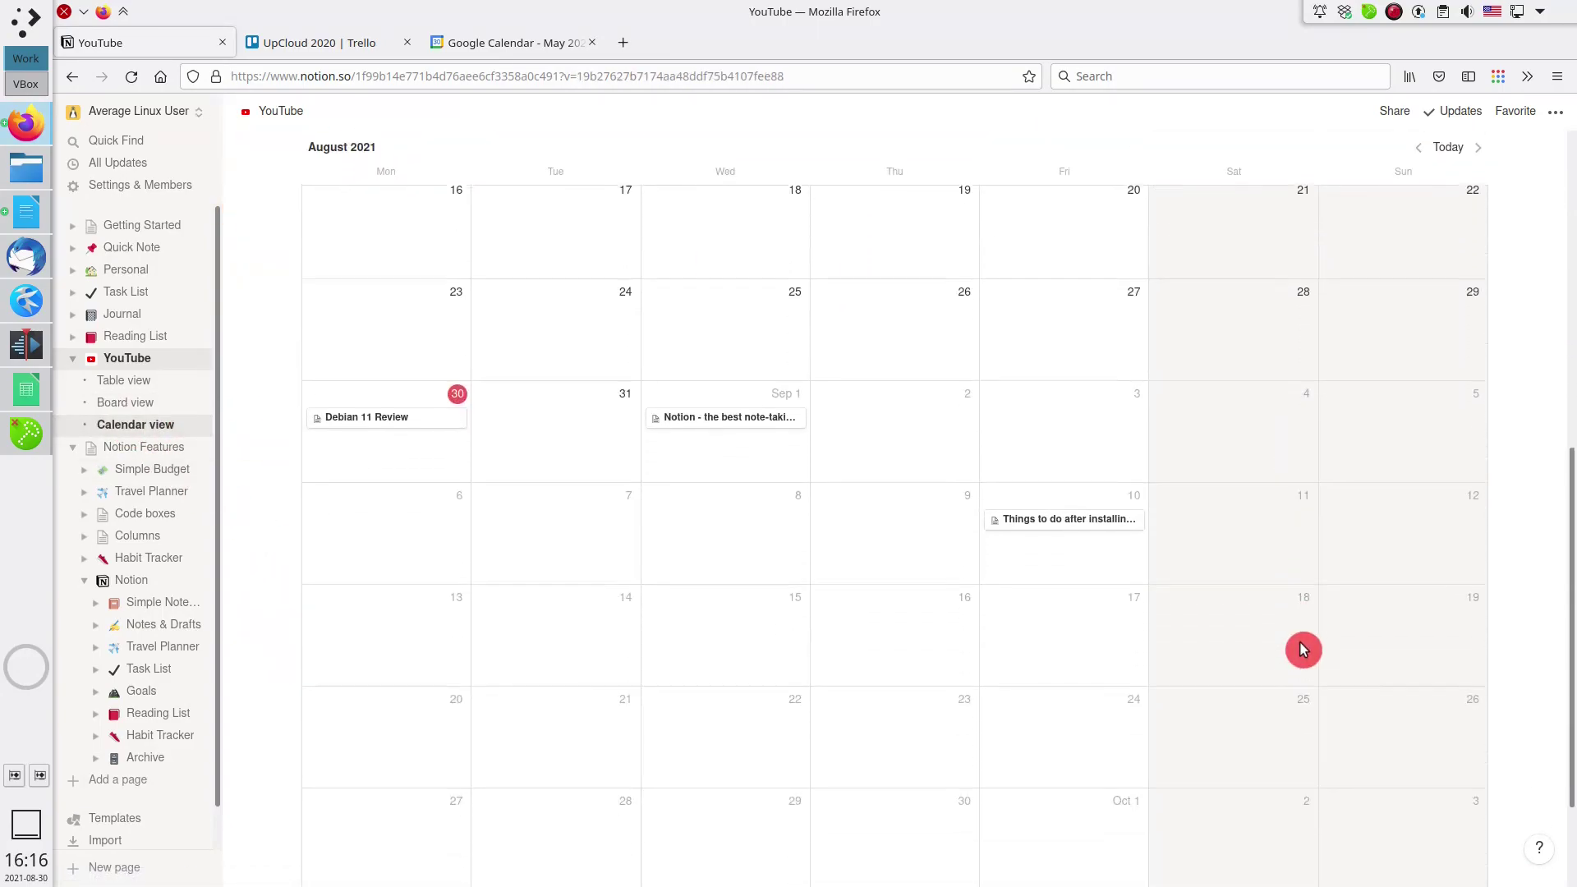
{"action": "scroll", "coordinate": [1302, 649], "scroll_direction": "up", "scroll_amount": 10}
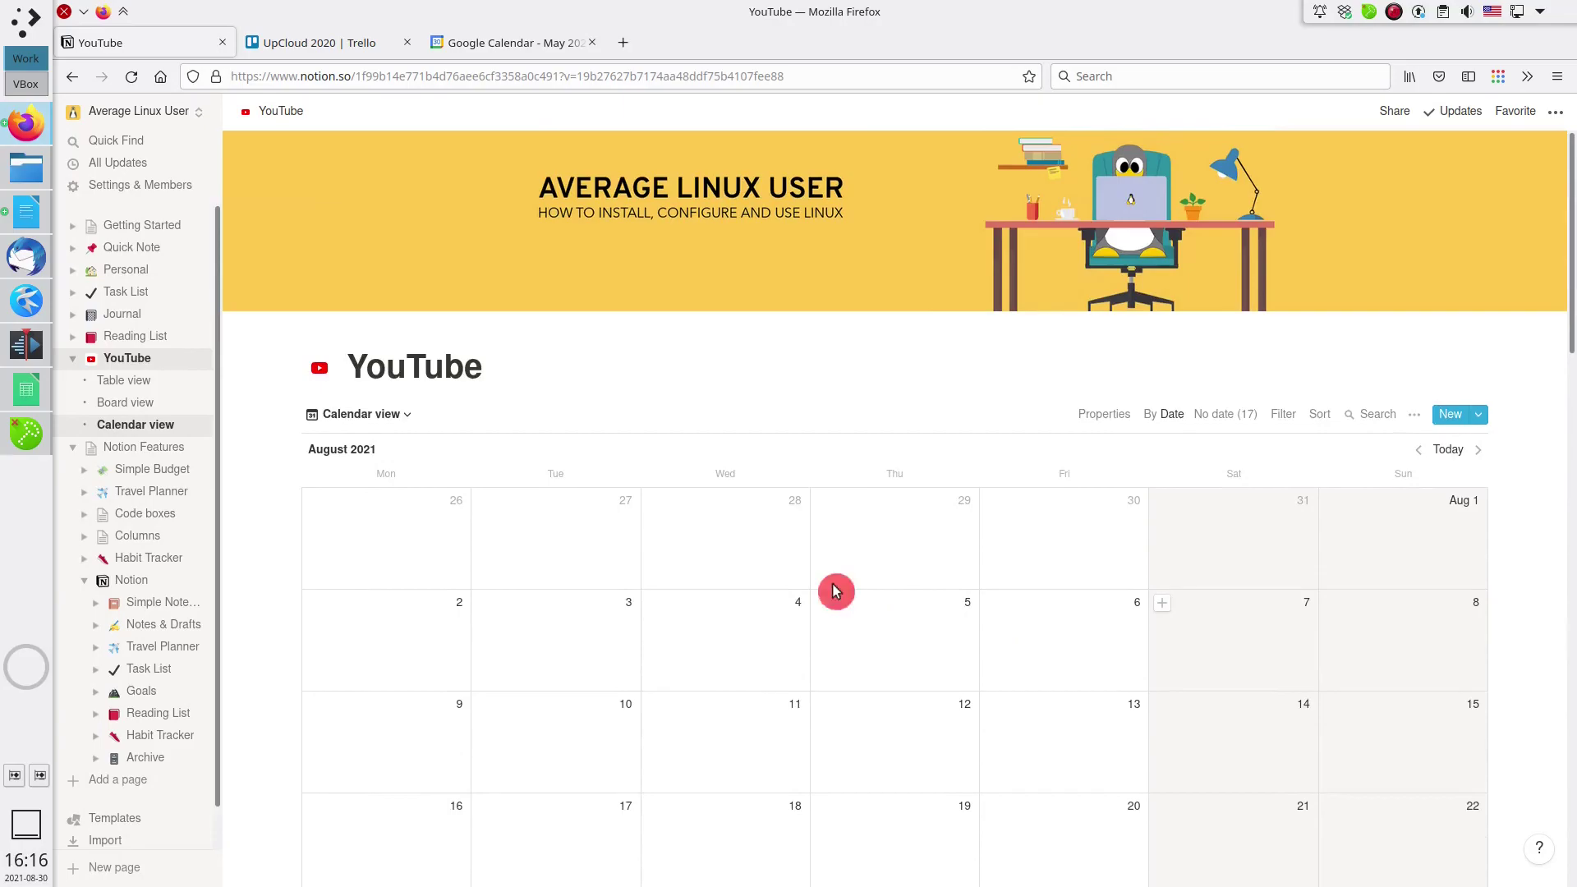
{"action": "left_click", "coordinate": [125, 404]}
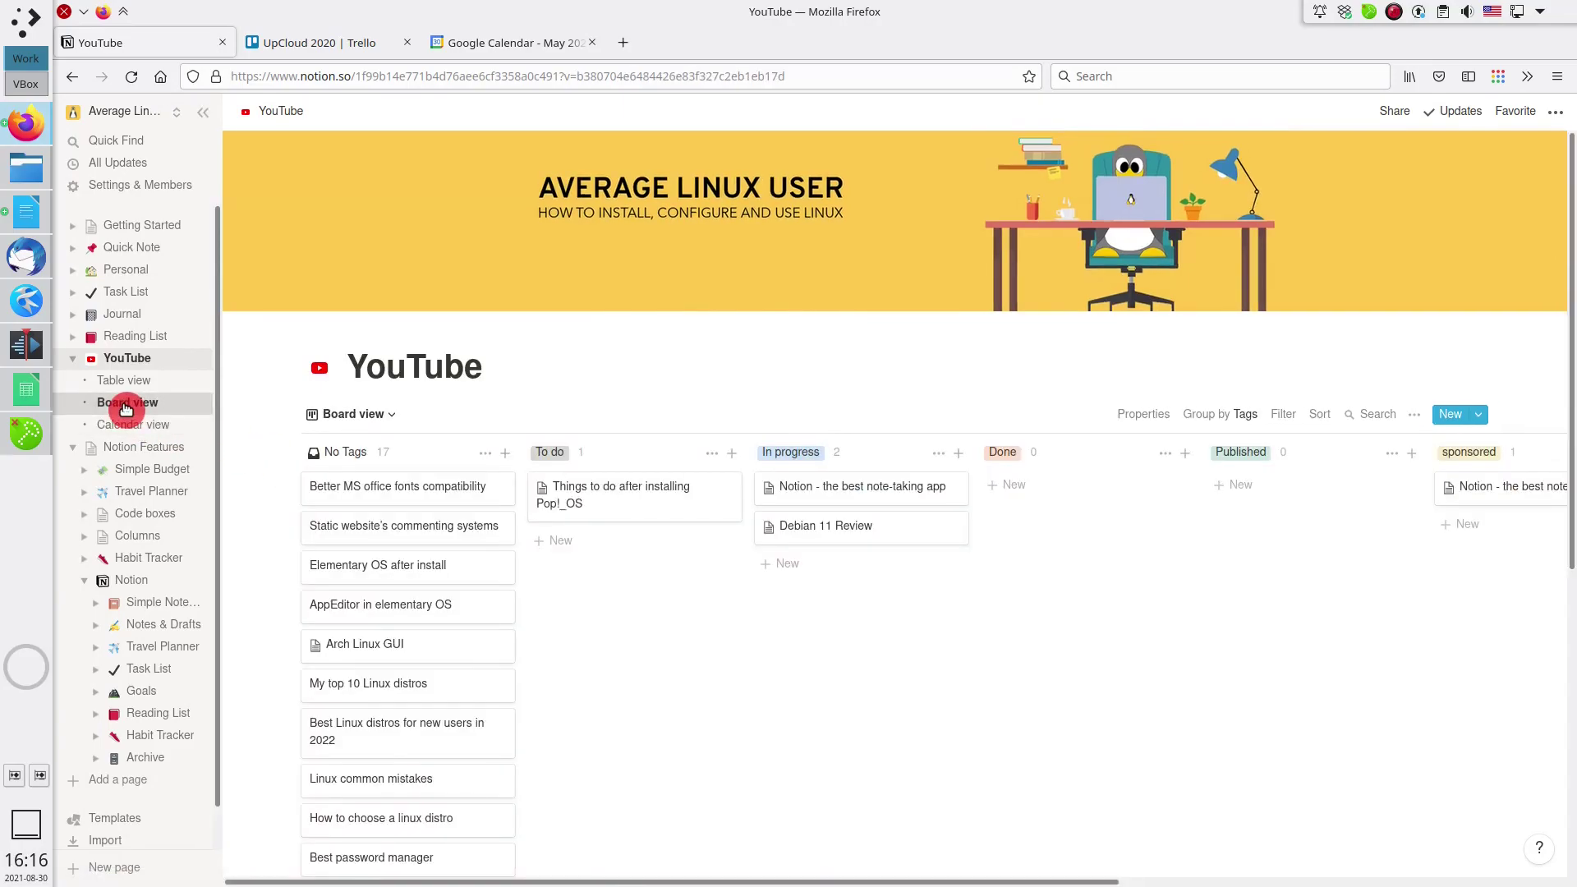
{"action": "left_click", "coordinate": [125, 383]}
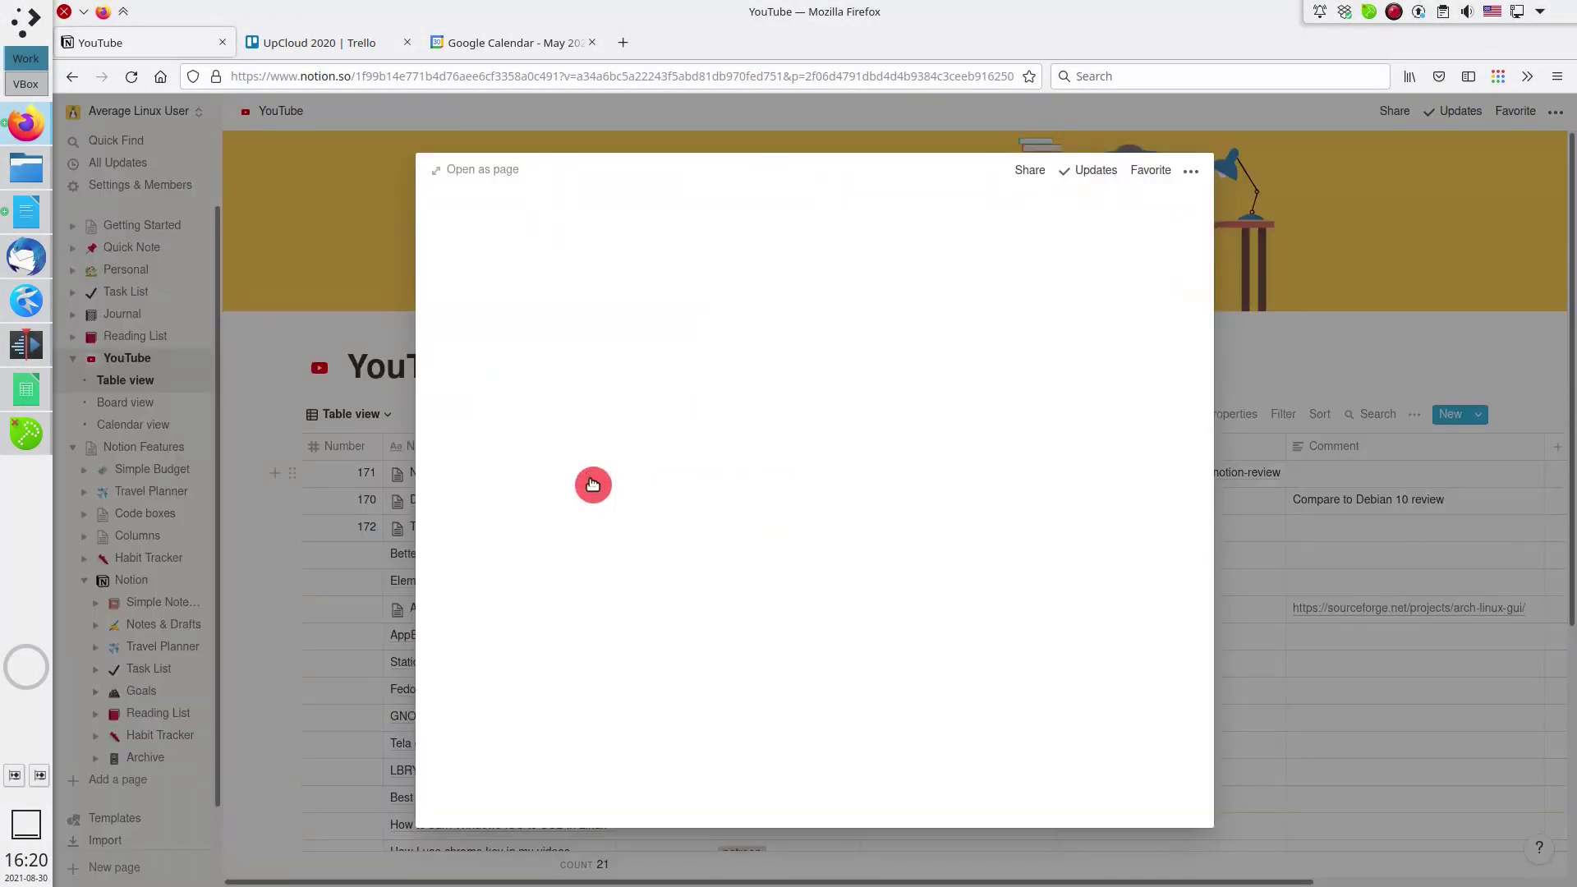
- Open 'Notion - the best note-taking app' as a full page and bold its first paragraph
{"action": "left_click", "coordinate": [472, 172]}
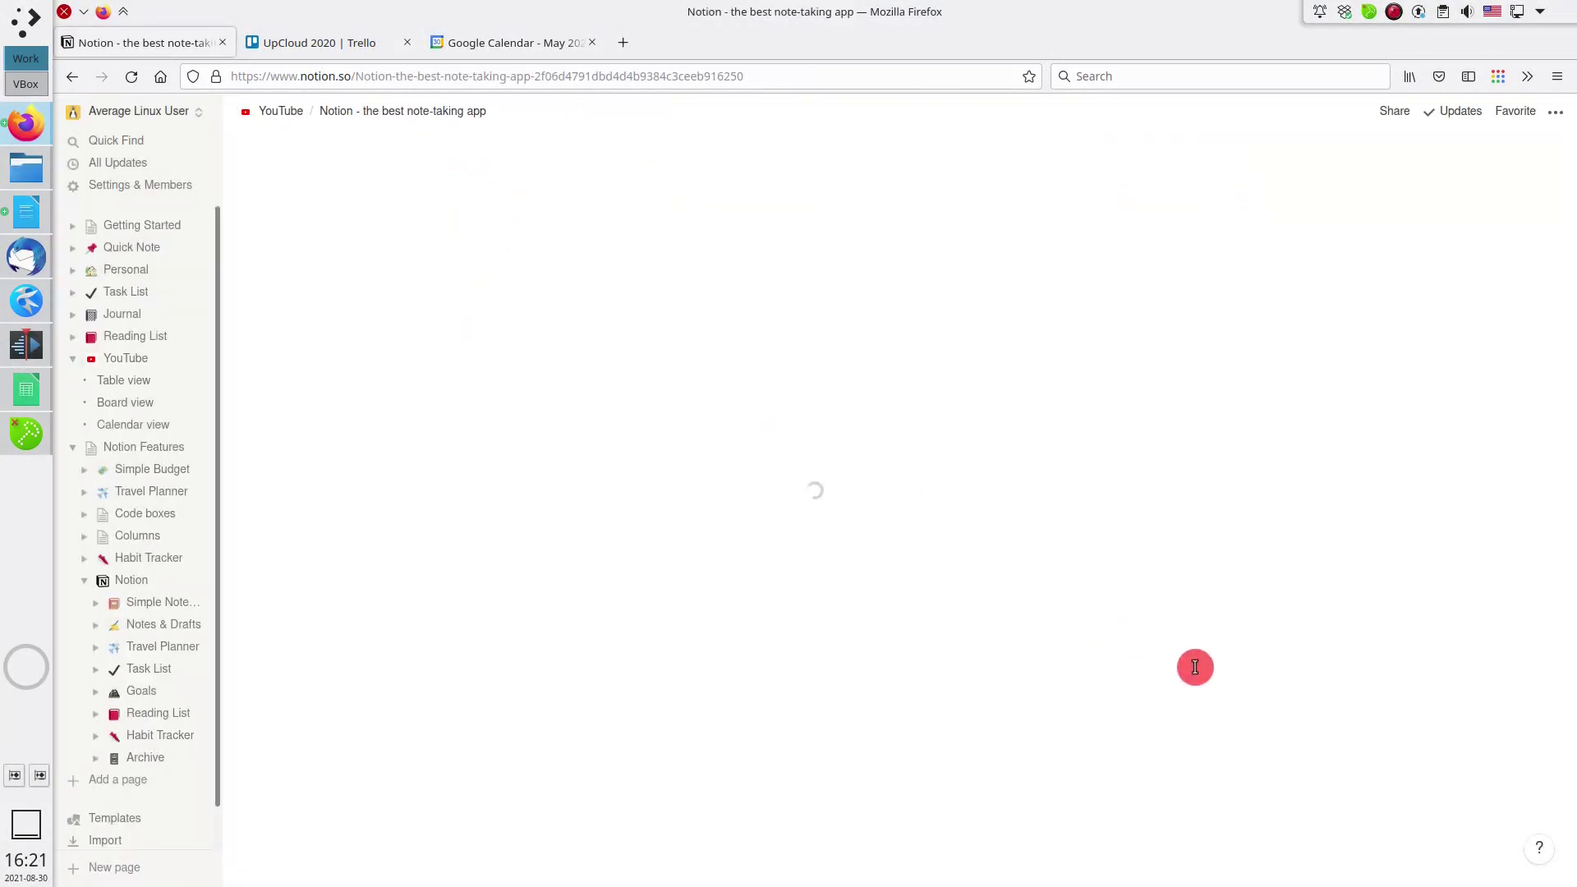
{"action": "scroll", "coordinate": [1195, 668], "scroll_direction": "down", "scroll_amount": 5}
{"action": "scroll", "coordinate": [698, 478], "scroll_direction": "up", "scroll_amount": 1}
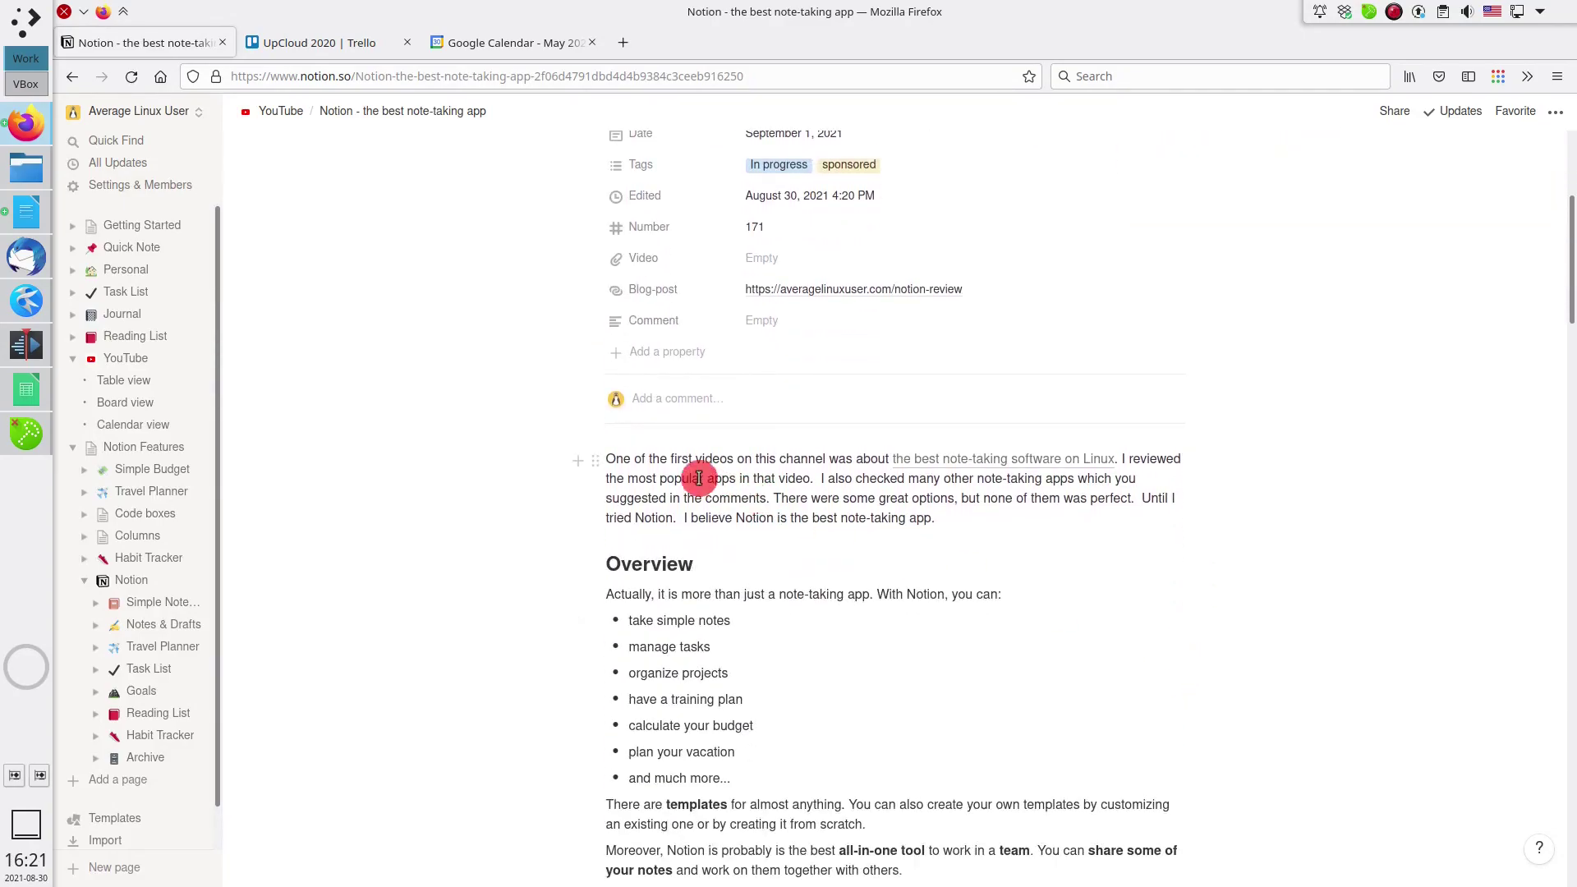
{"action": "triple_click", "coordinate": [703, 462]}
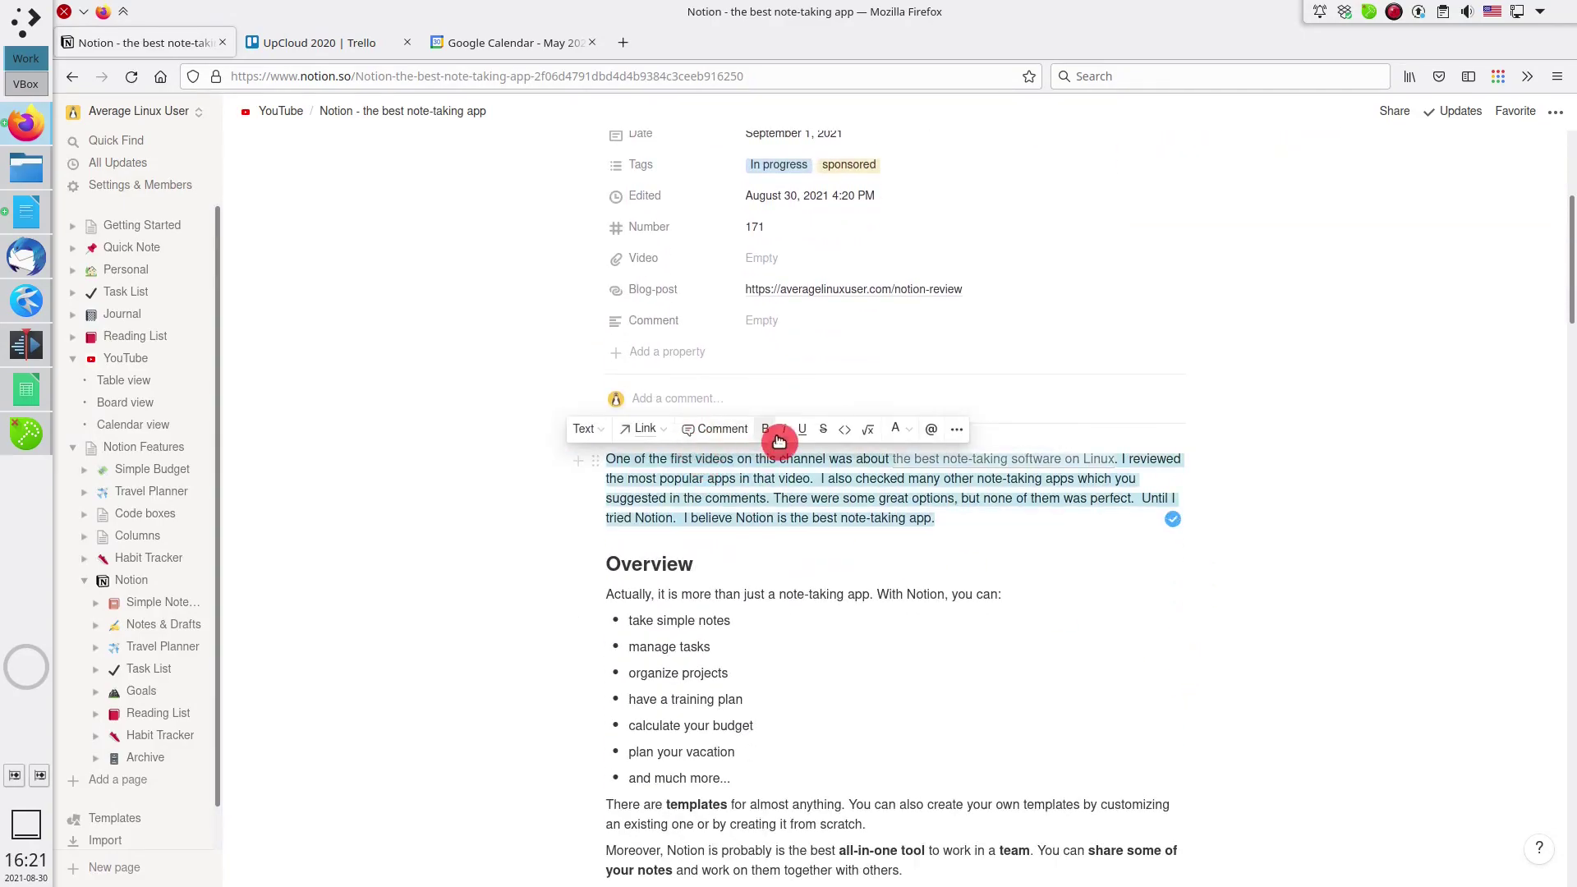
{"action": "left_click", "coordinate": [769, 433]}
{"action": "left_click", "coordinate": [825, 478]}
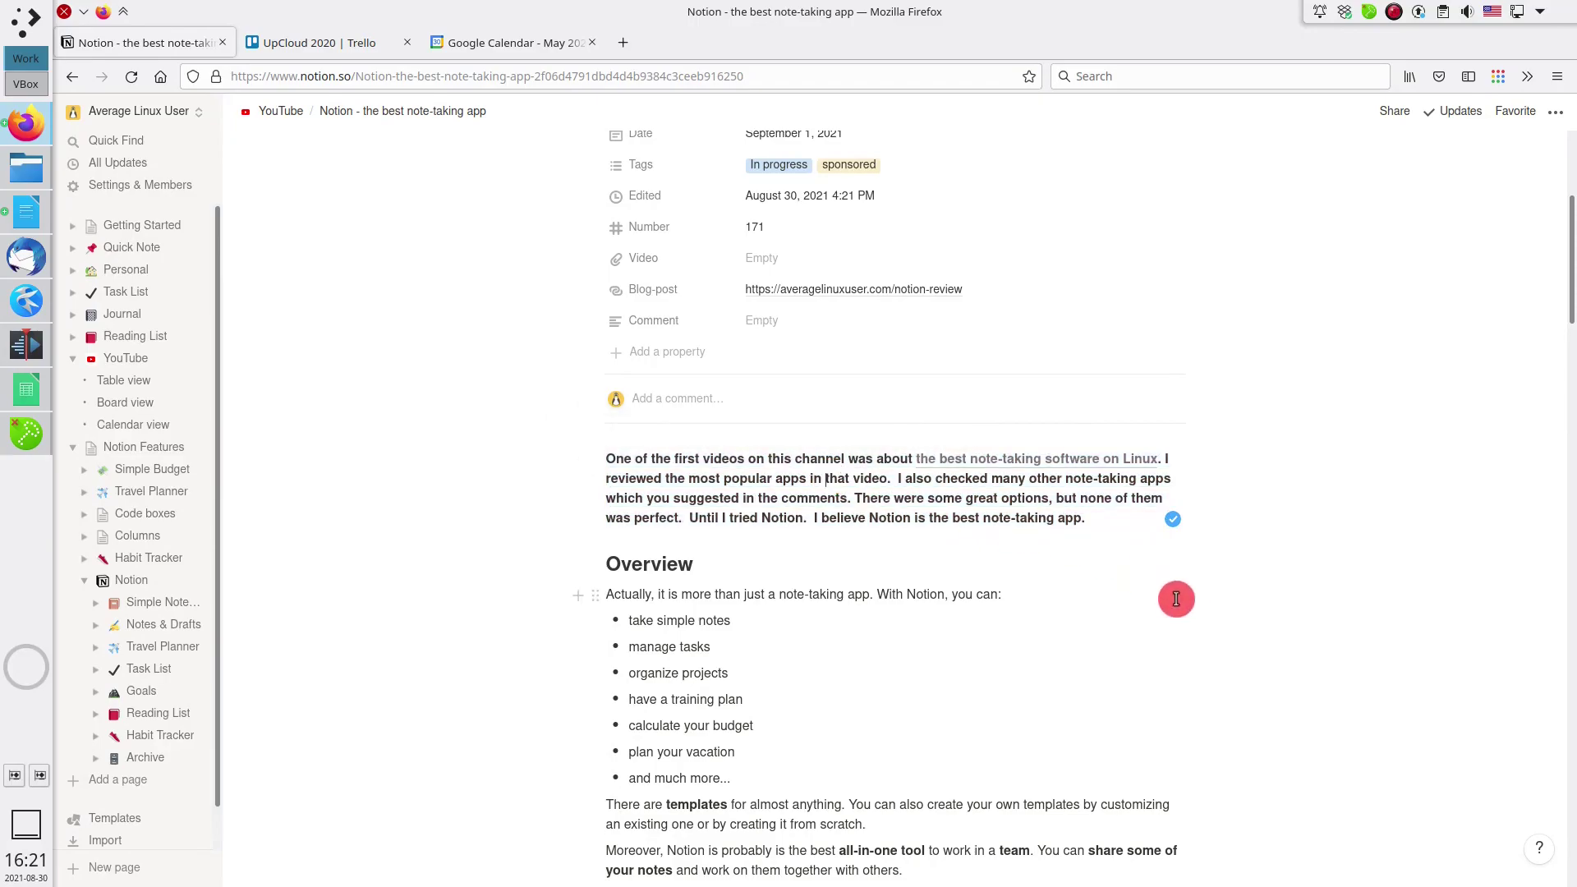
{"action": "left_click", "coordinate": [718, 535]}
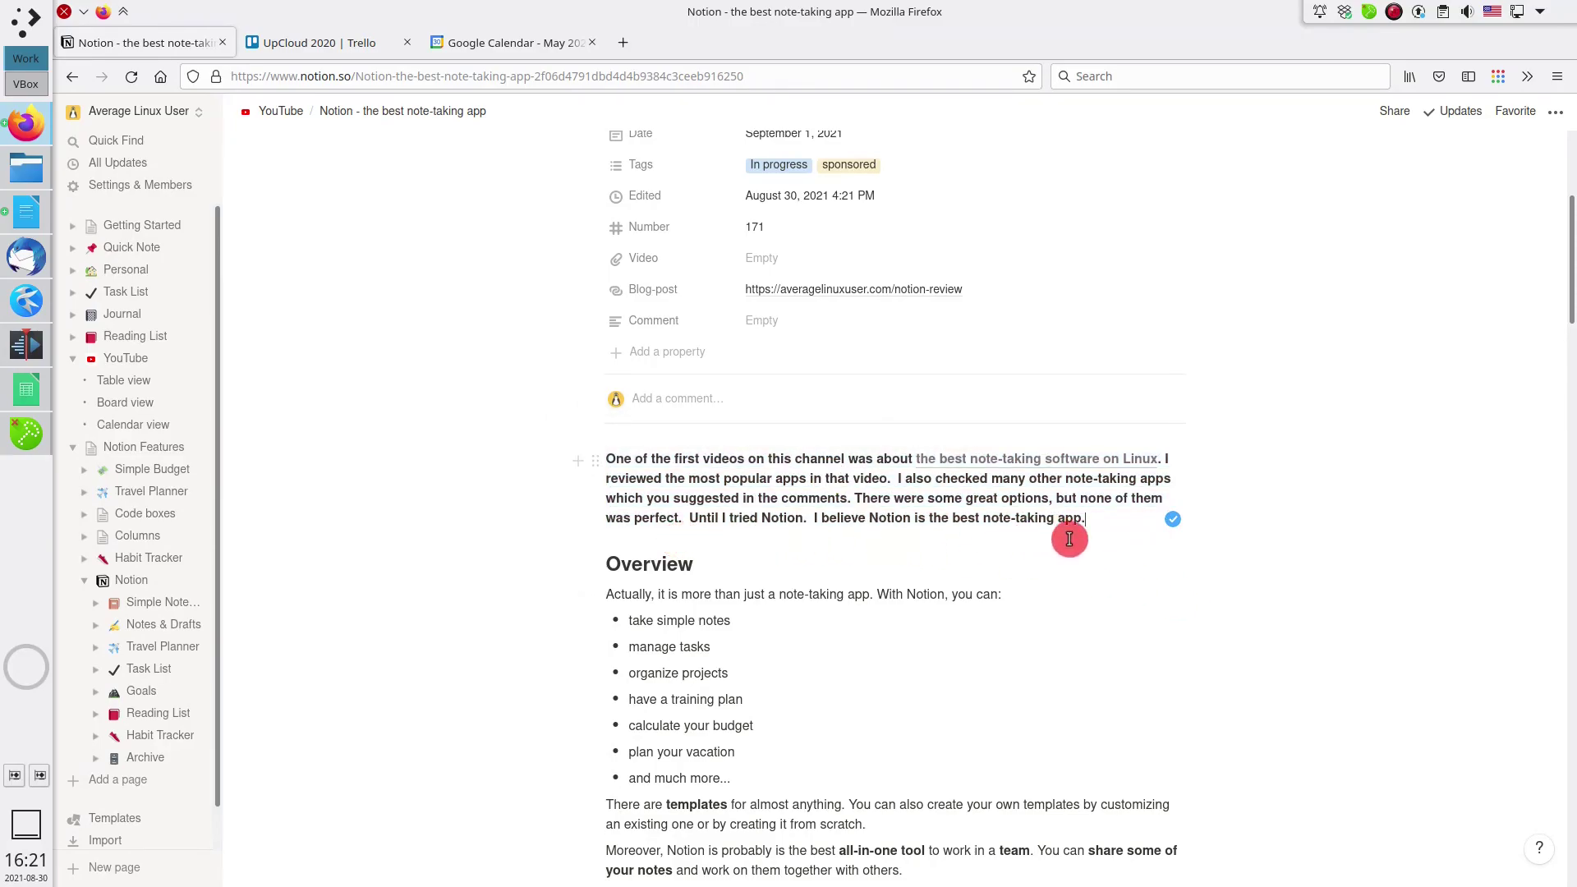
- Insert a table of contents block below the bold paragraph using /table con
{"action": "key", "text": "Return"}
{"action": "type", "text": "/"}
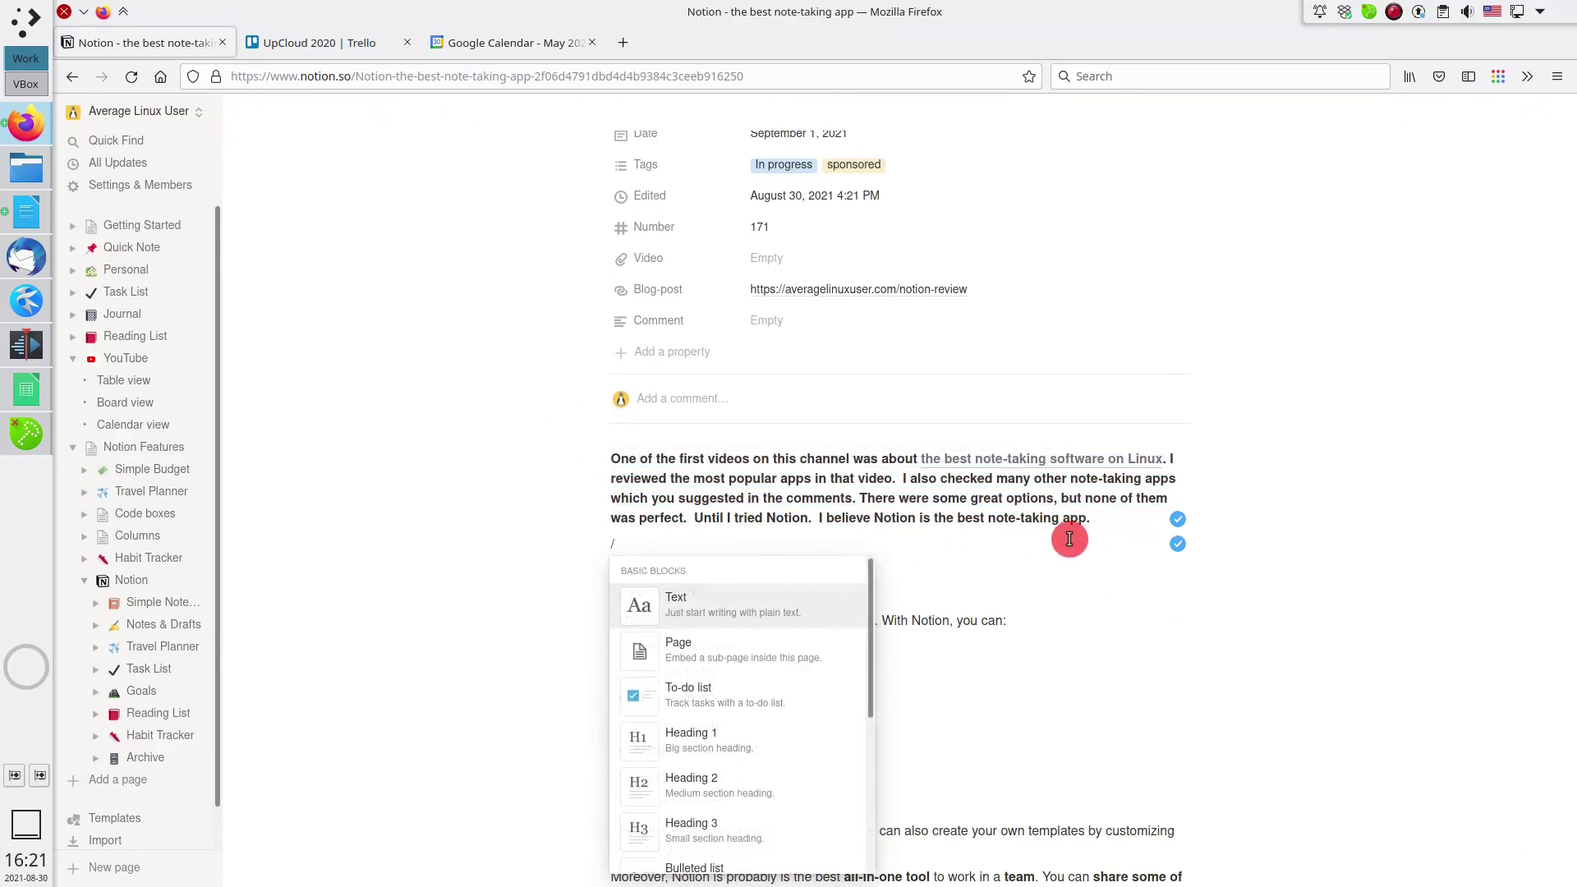
{"action": "type", "text": "table"}
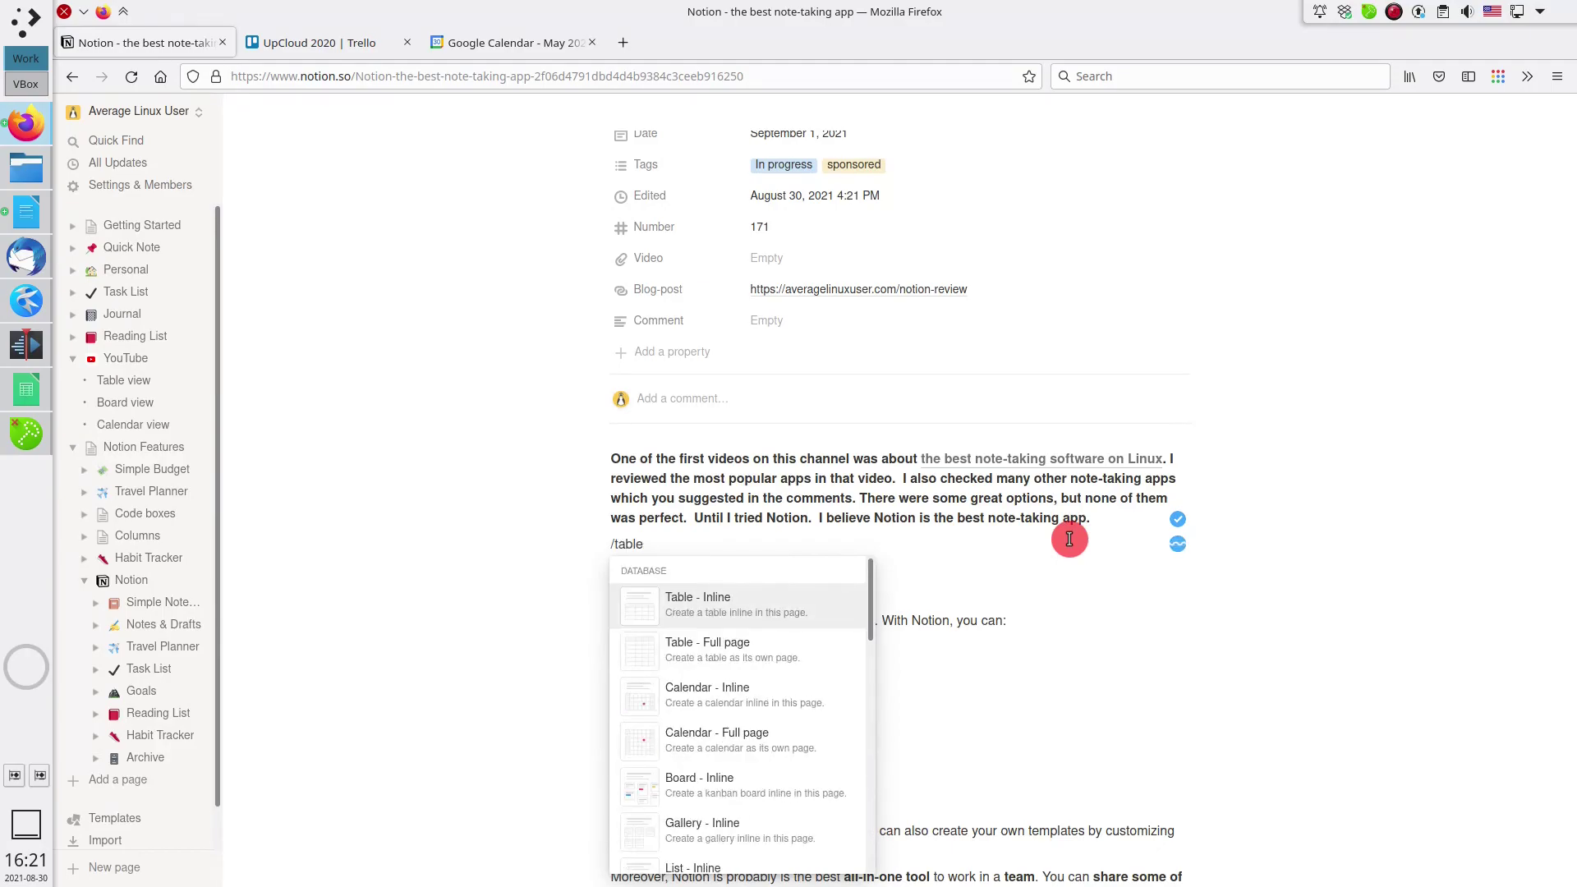
{"action": "type", "text": " con"}
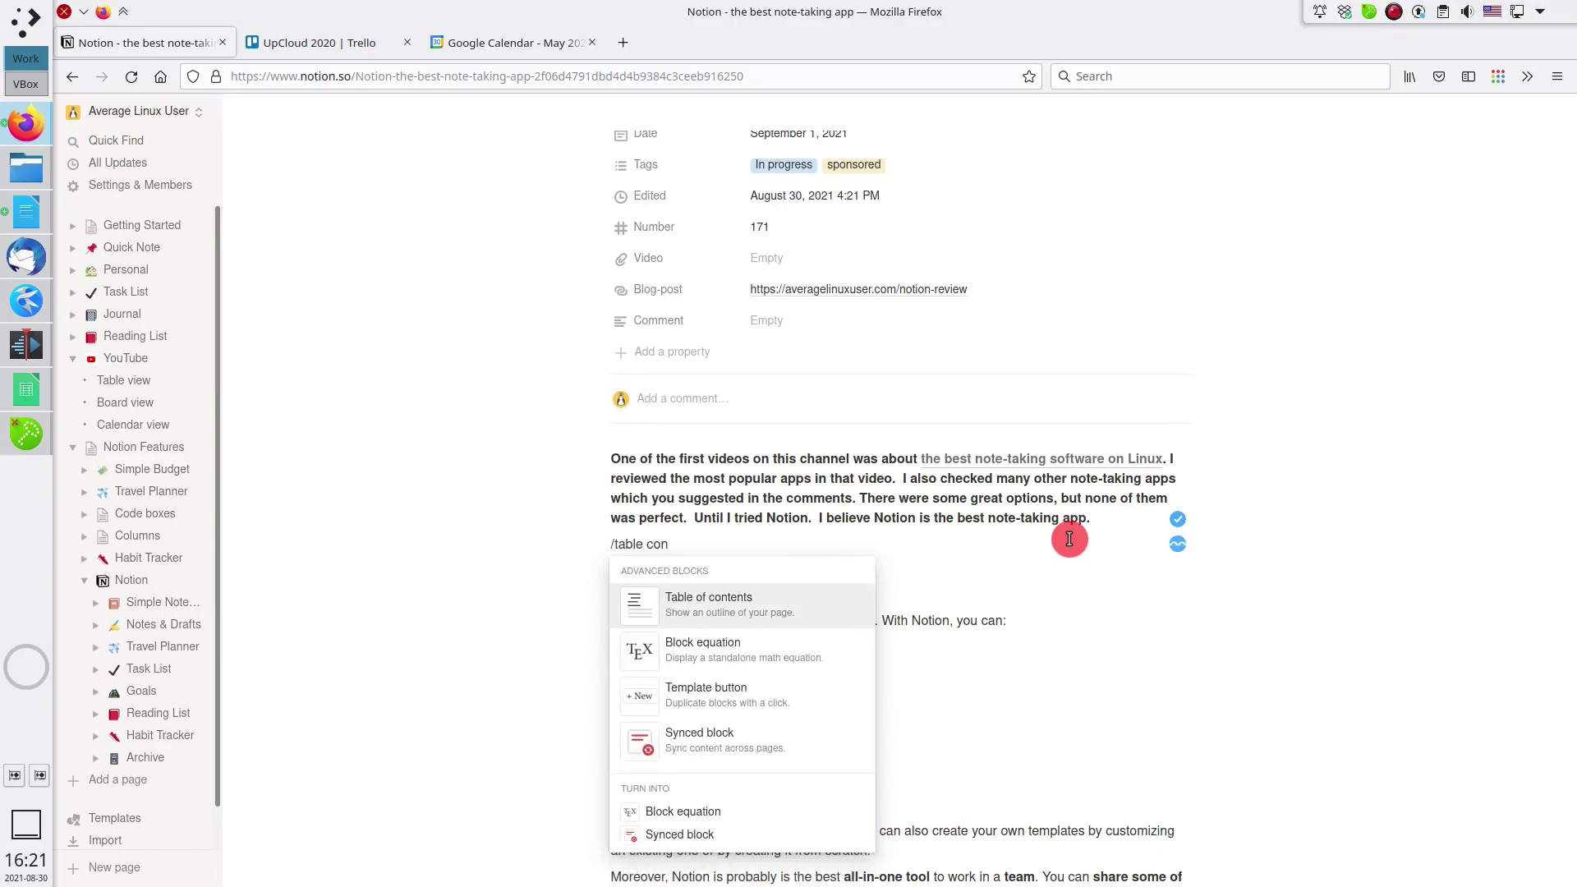
{"action": "left_click", "coordinate": [809, 593]}
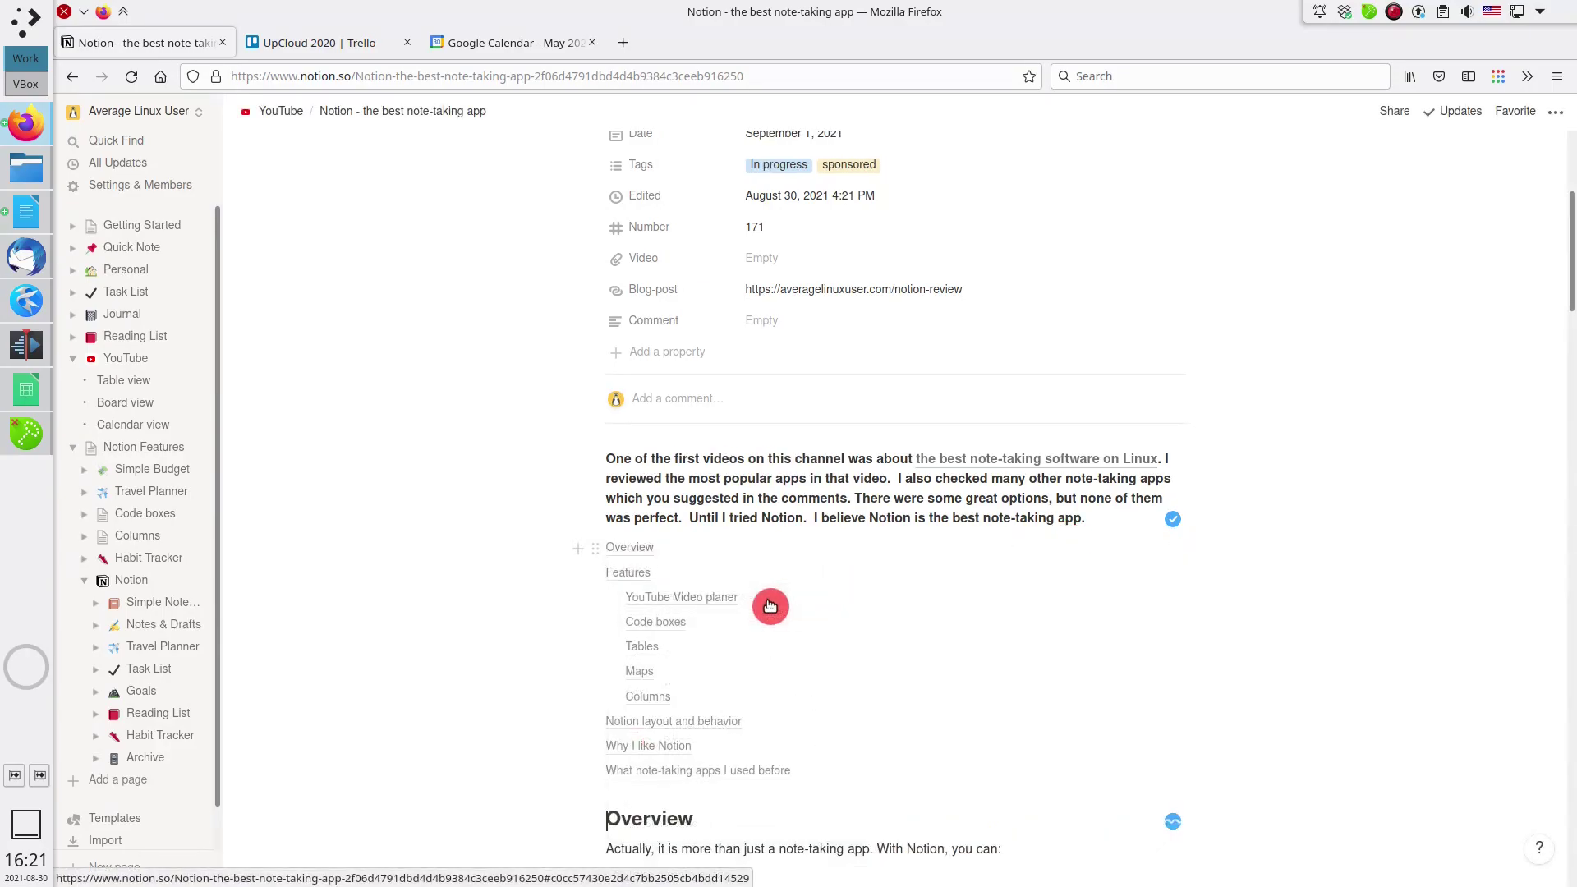
- Add a full-page board titled Progress above the opening paragraph
{"action": "left_click", "coordinate": [608, 458]}
{"action": "key", "text": "Return"}
{"action": "type", "text": "/"}
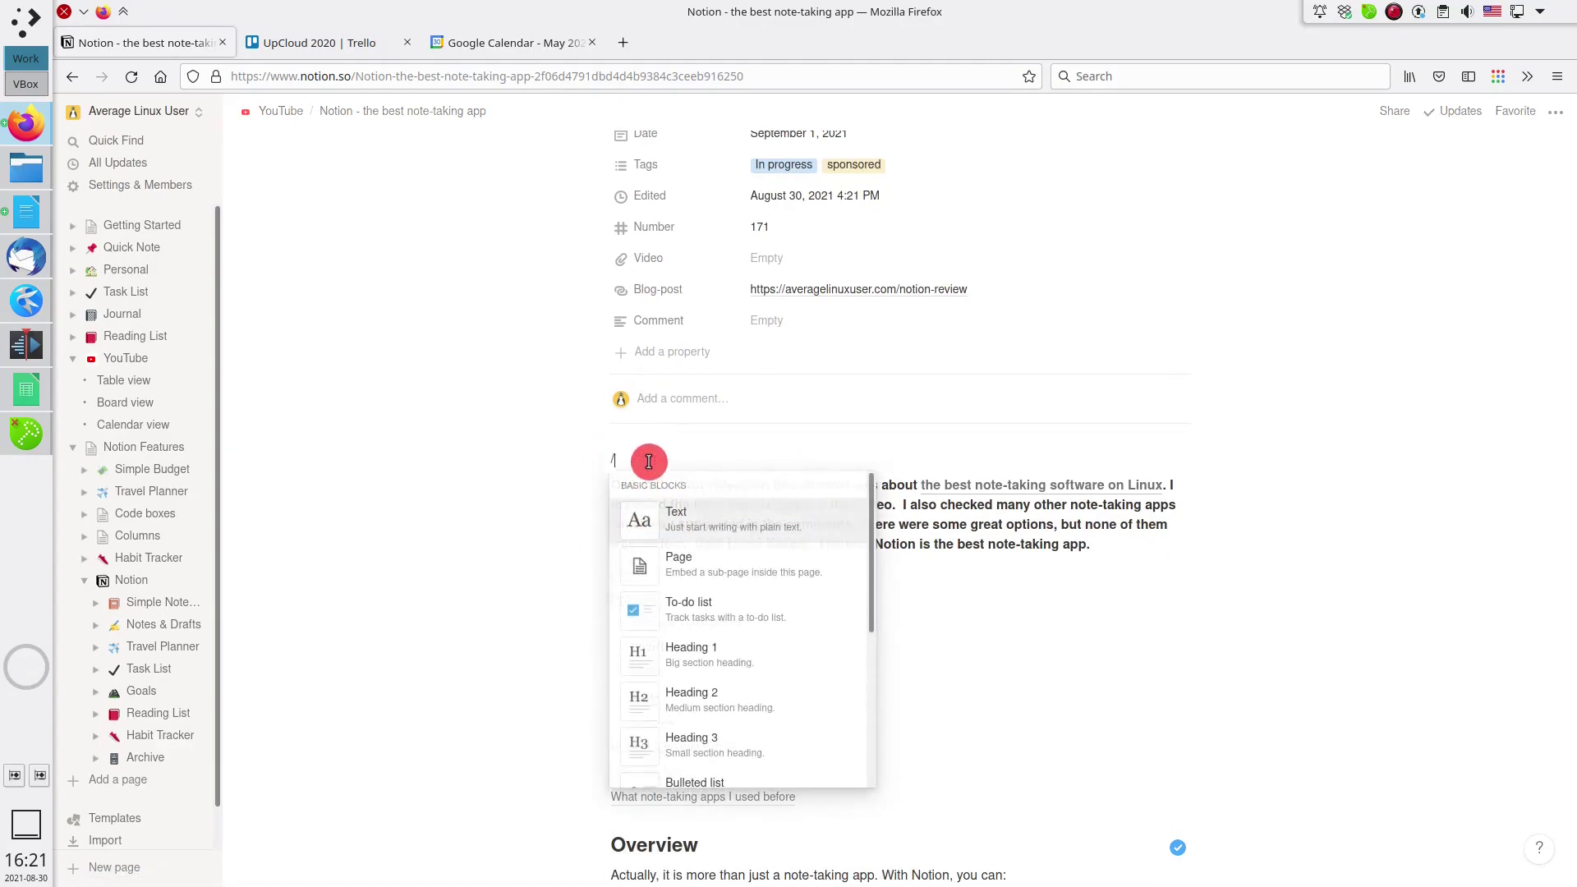
{"action": "scroll", "coordinate": [722, 631], "scroll_direction": "down", "scroll_amount": 10}
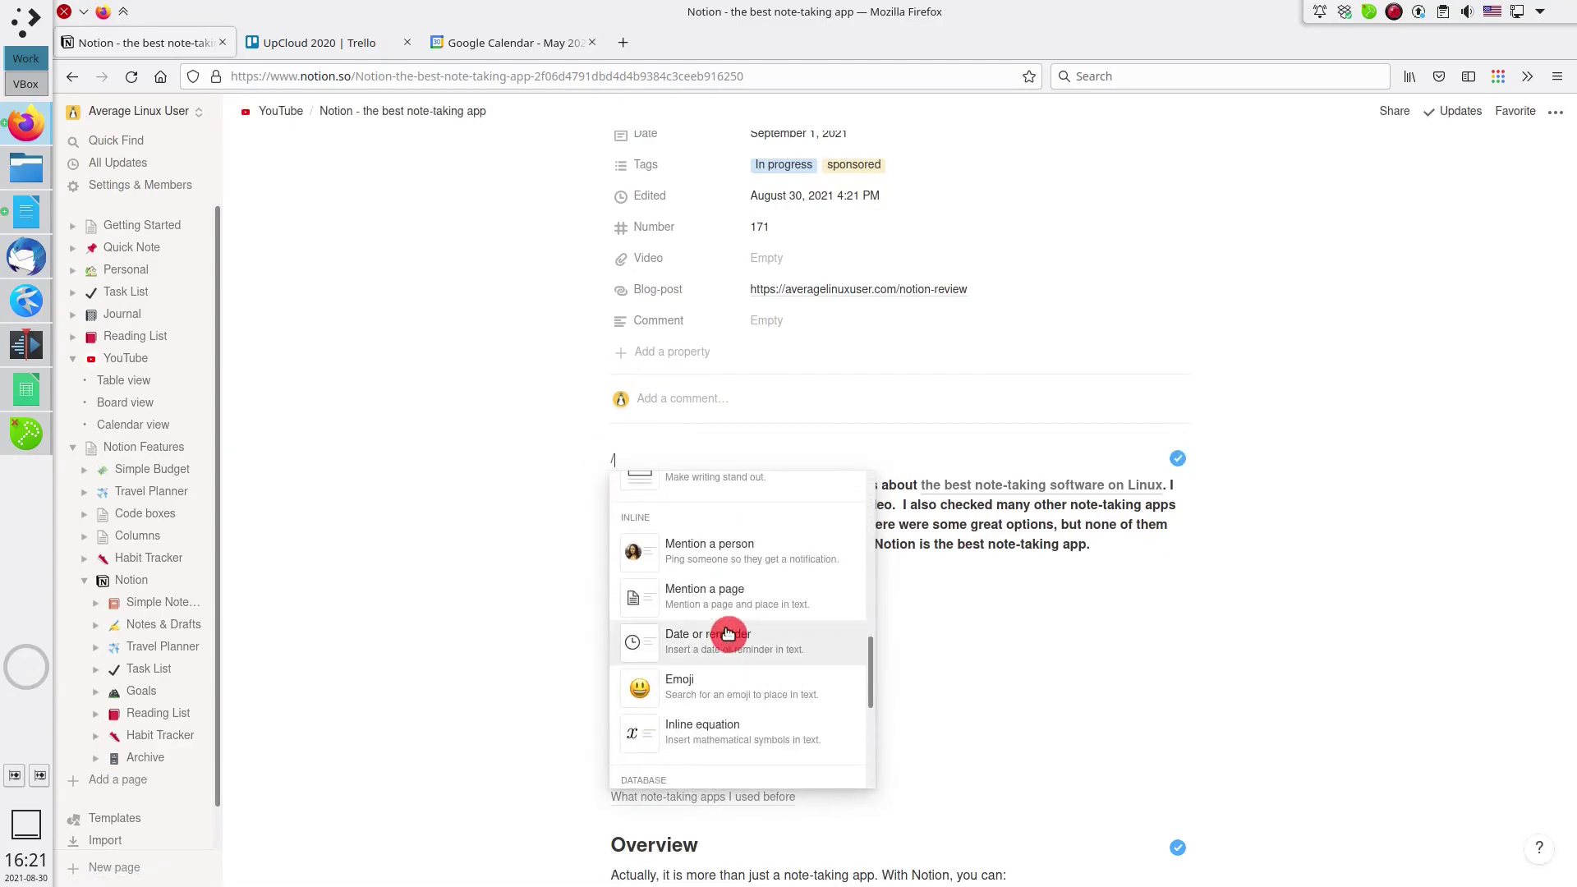
{"action": "scroll", "coordinate": [727, 633], "scroll_direction": "down", "scroll_amount": 5}
{"action": "type", "text": "boar"}
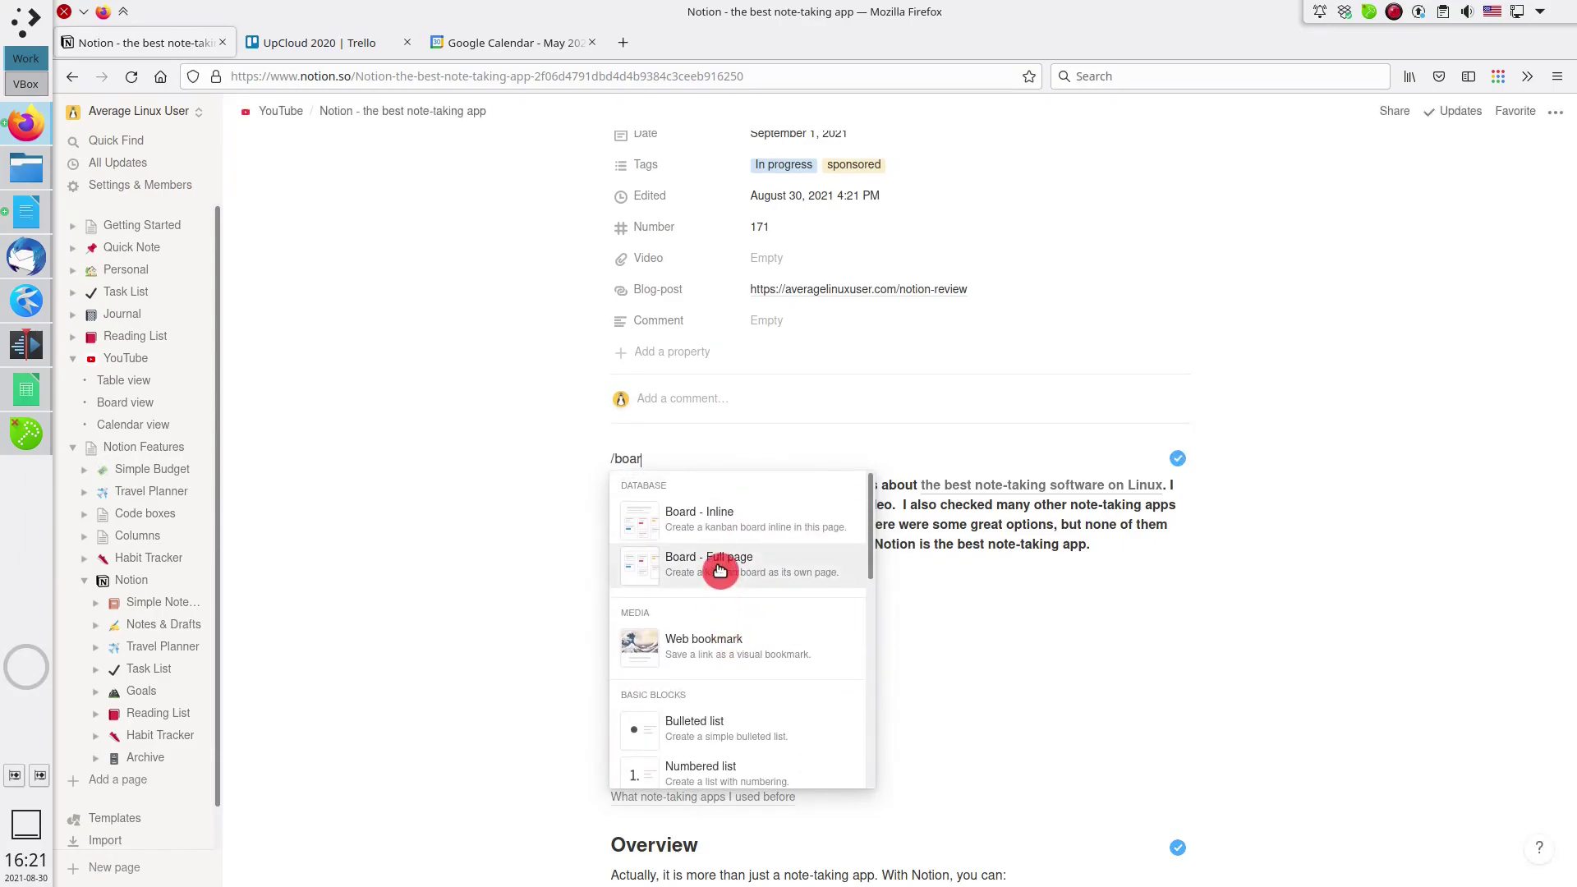
{"action": "left_click", "coordinate": [726, 562]}
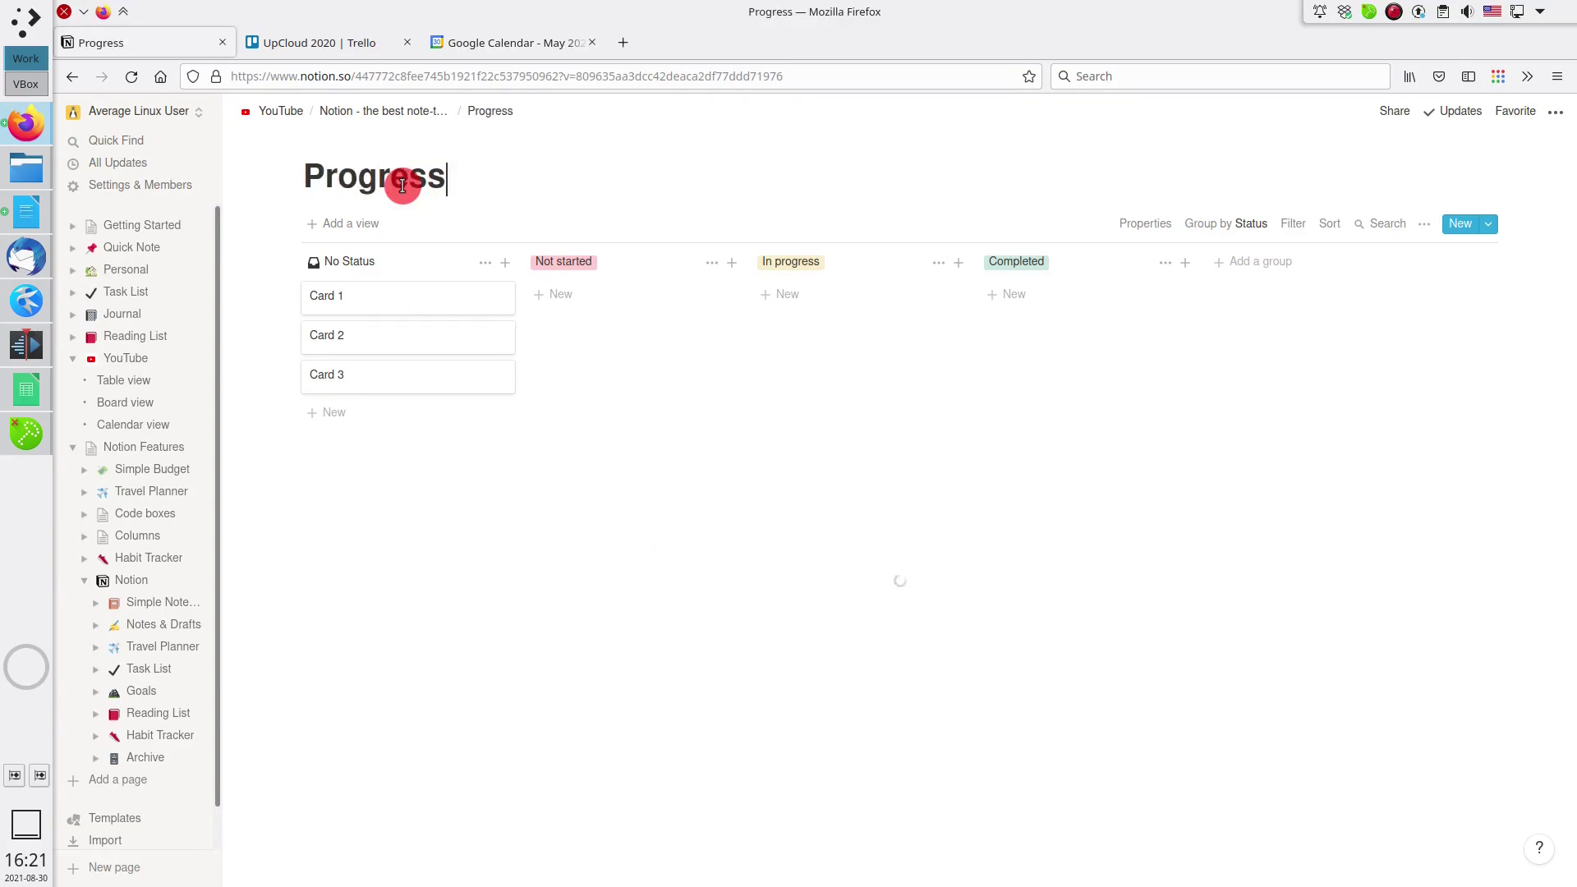
- Return to the note-taking app page and export it as a Markdown & CSV zip
{"action": "left_click", "coordinate": [394, 131]}
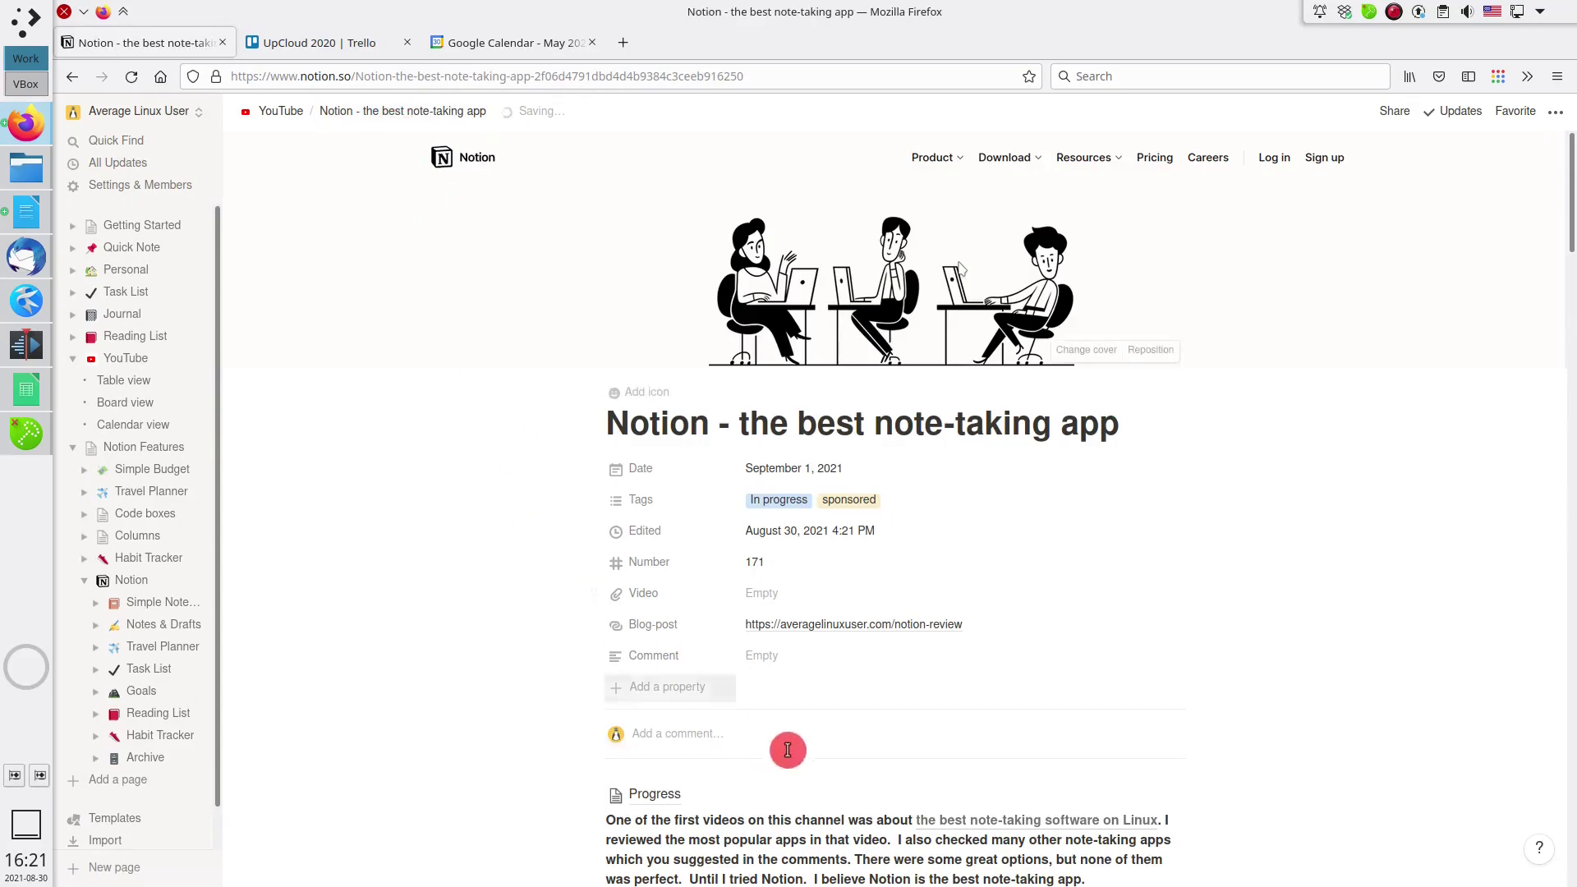
{"action": "scroll", "coordinate": [874, 744], "scroll_direction": "down", "scroll_amount": 3}
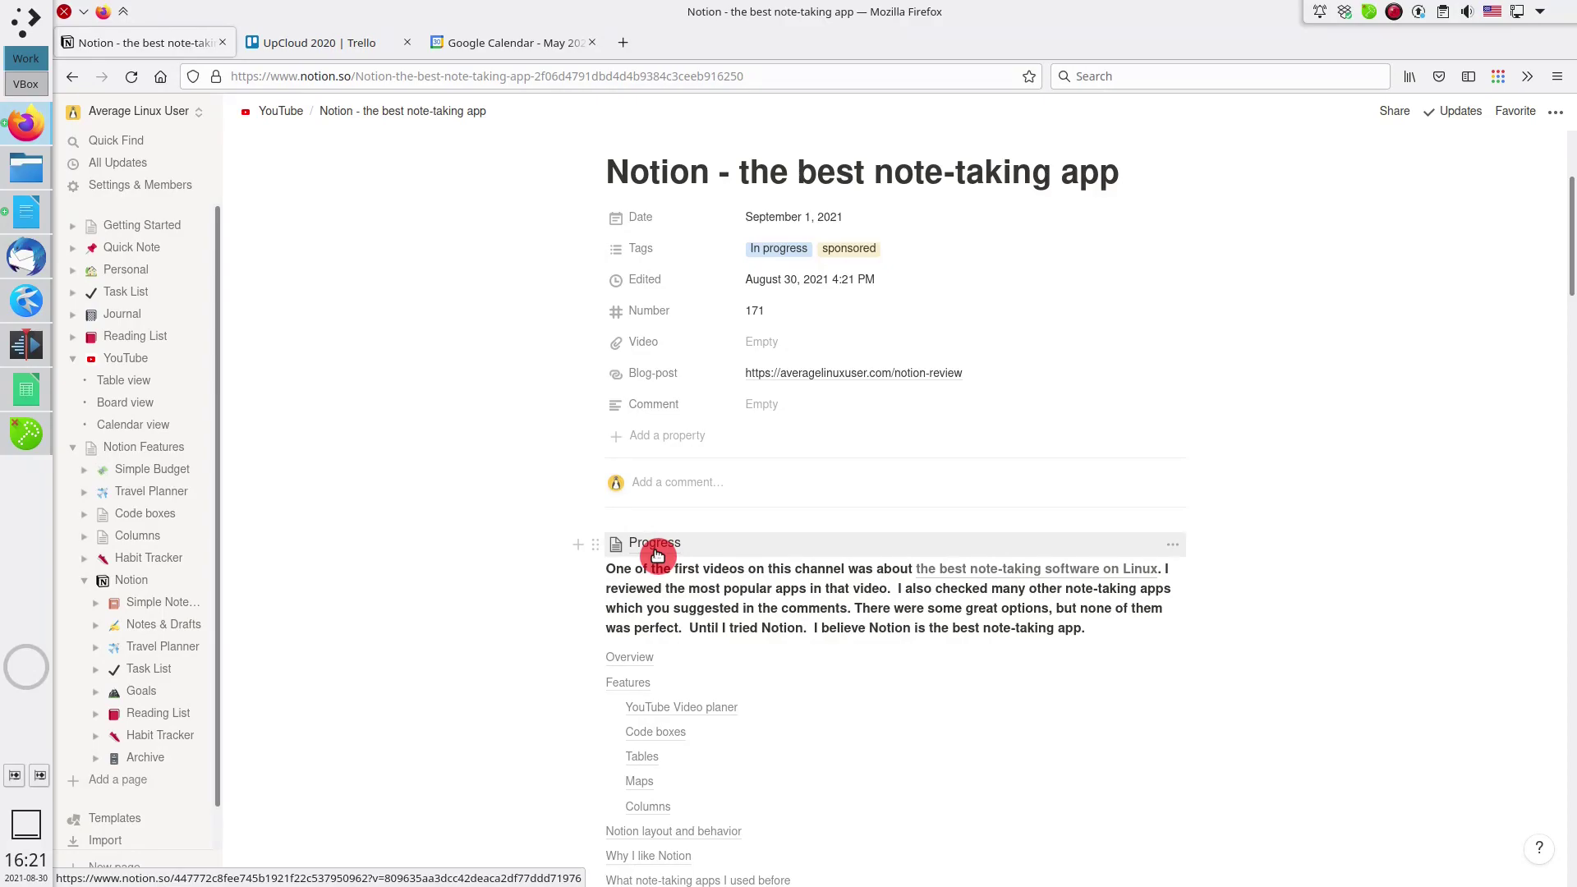
{"action": "left_click", "coordinate": [1556, 112]}
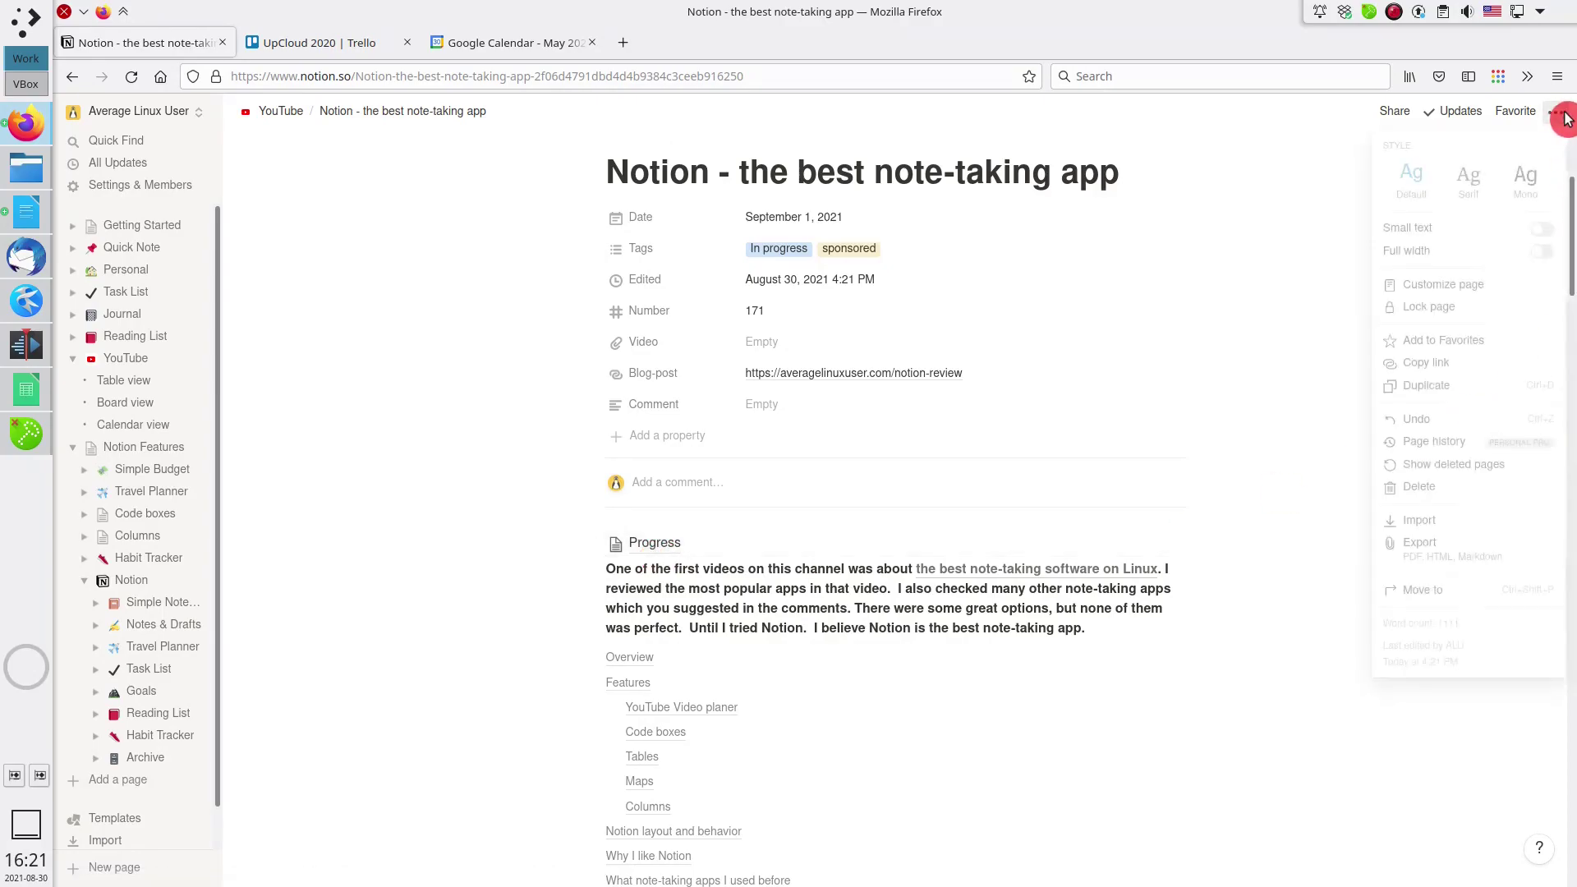
{"action": "left_click", "coordinate": [1457, 555]}
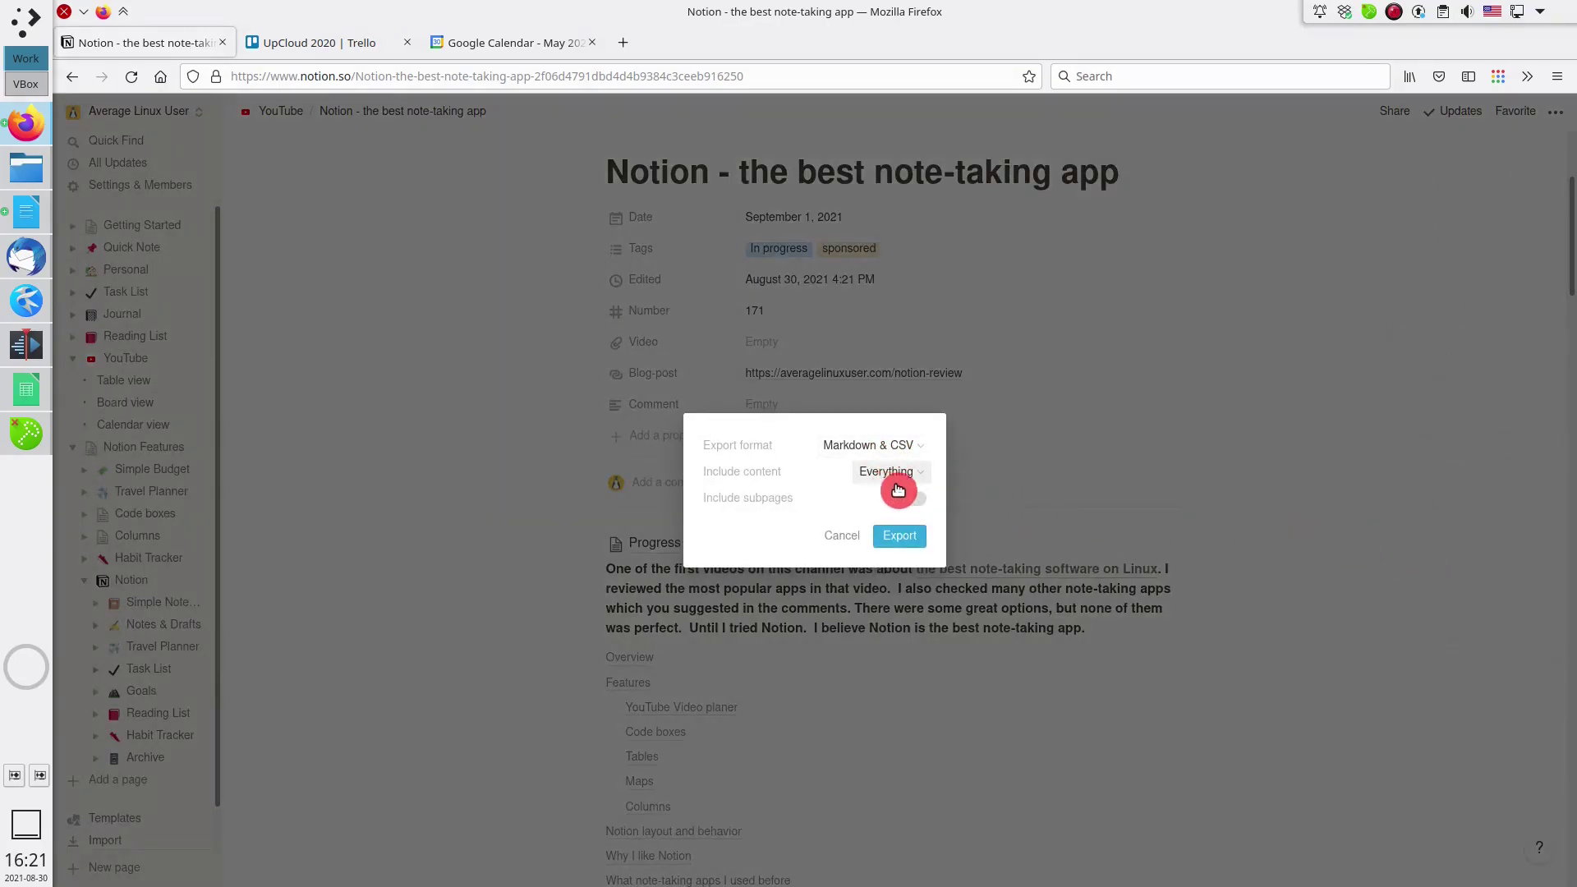
{"action": "left_click", "coordinate": [898, 536]}
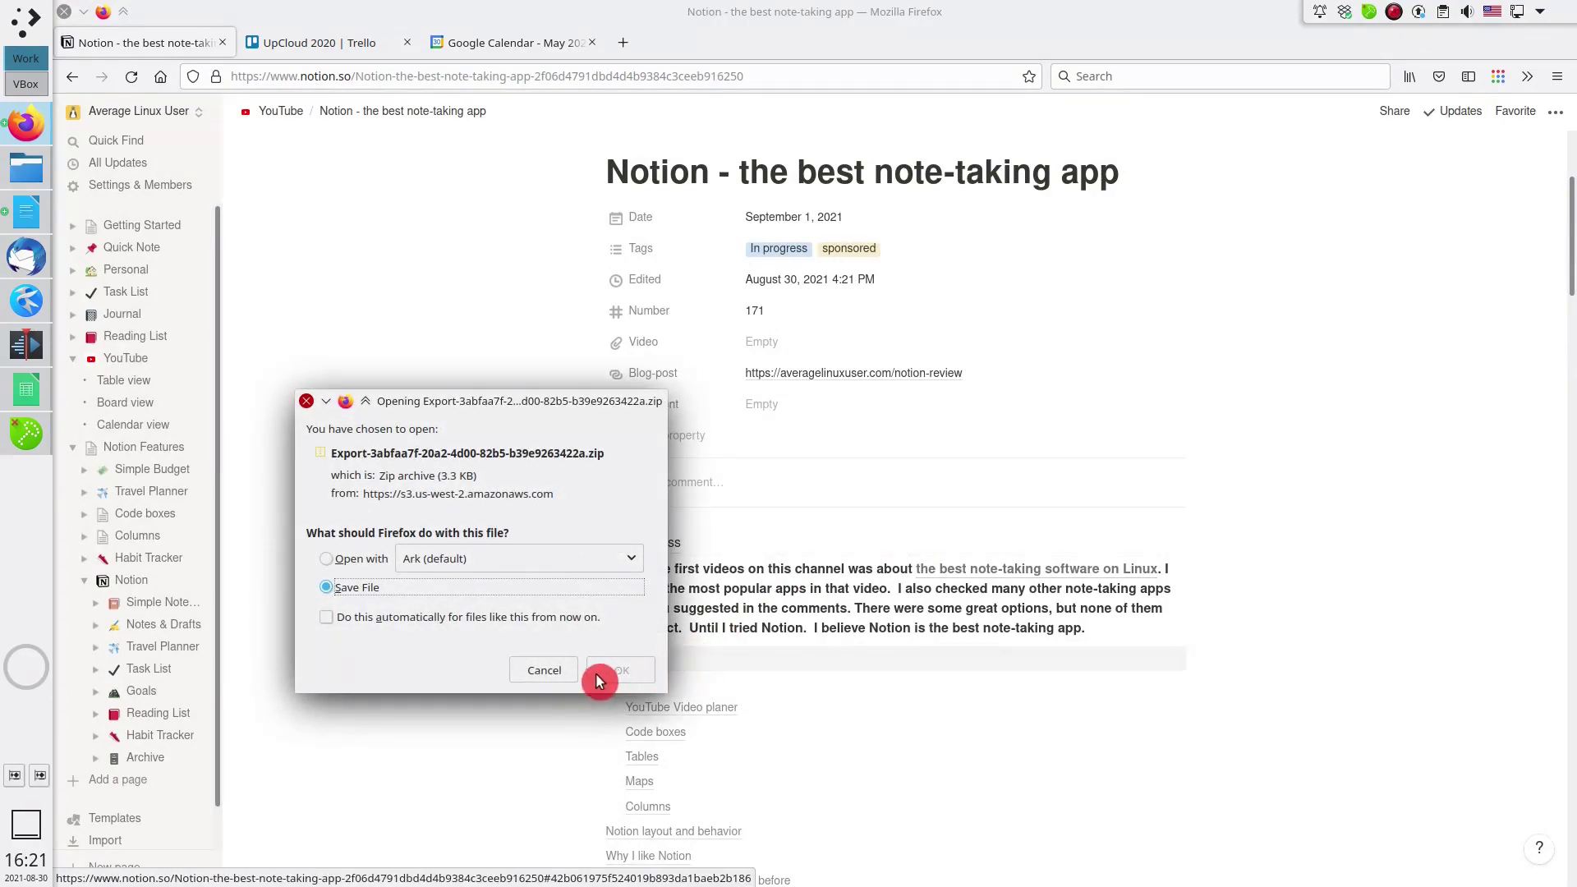
{"action": "left_click", "coordinate": [598, 680]}
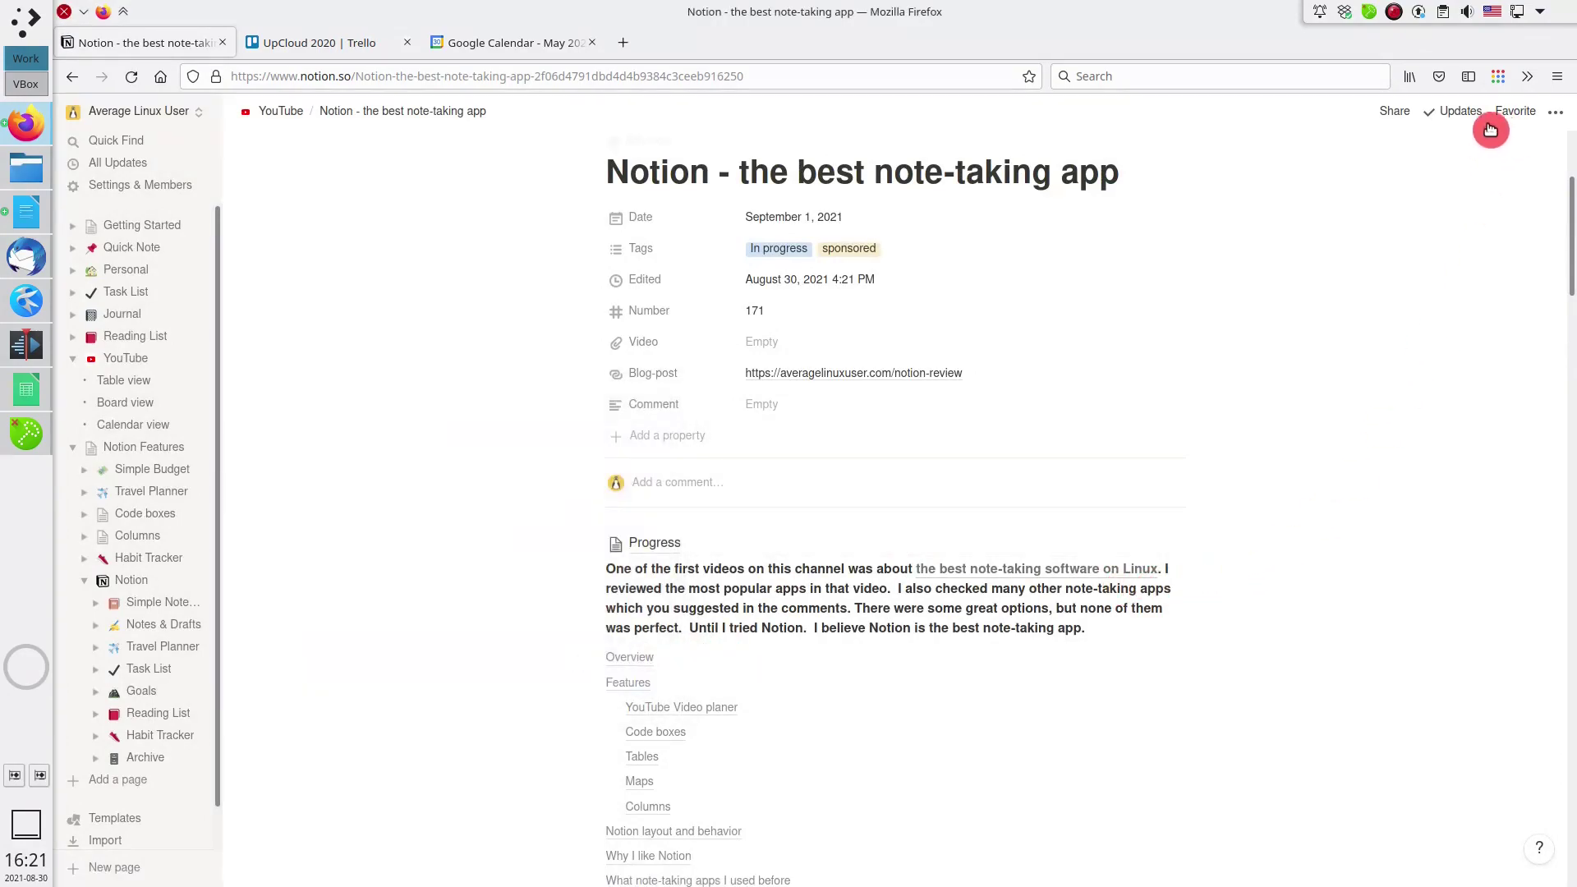
- Review the page's edit history, then close the page options menu without changes
{"action": "left_click", "coordinate": [1460, 115]}
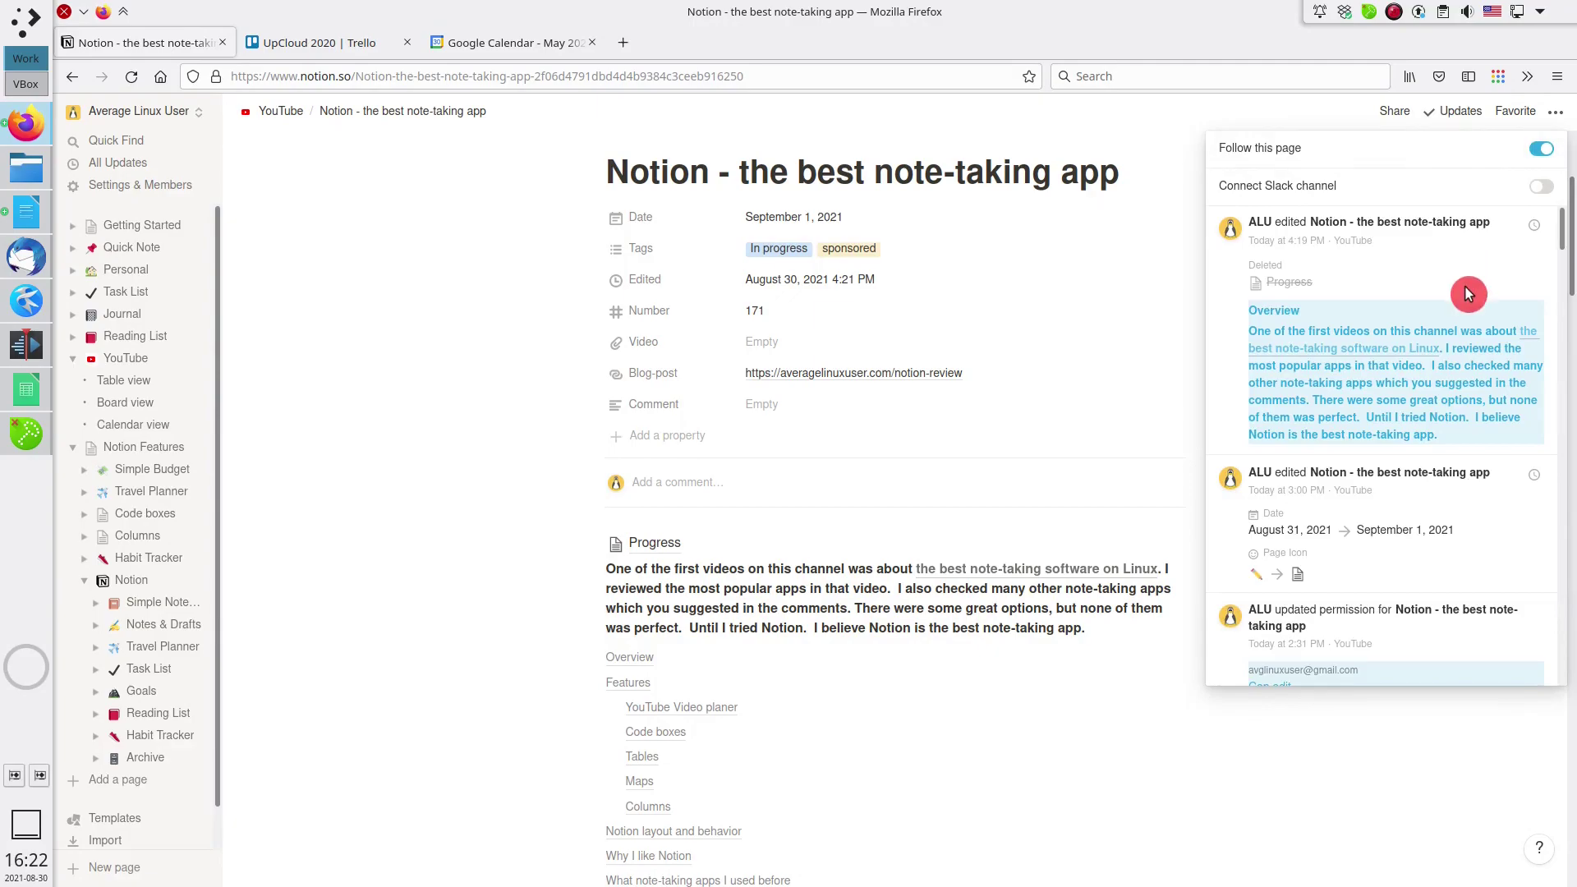
{"action": "scroll", "coordinate": [1439, 513], "scroll_direction": "down", "scroll_amount": 10}
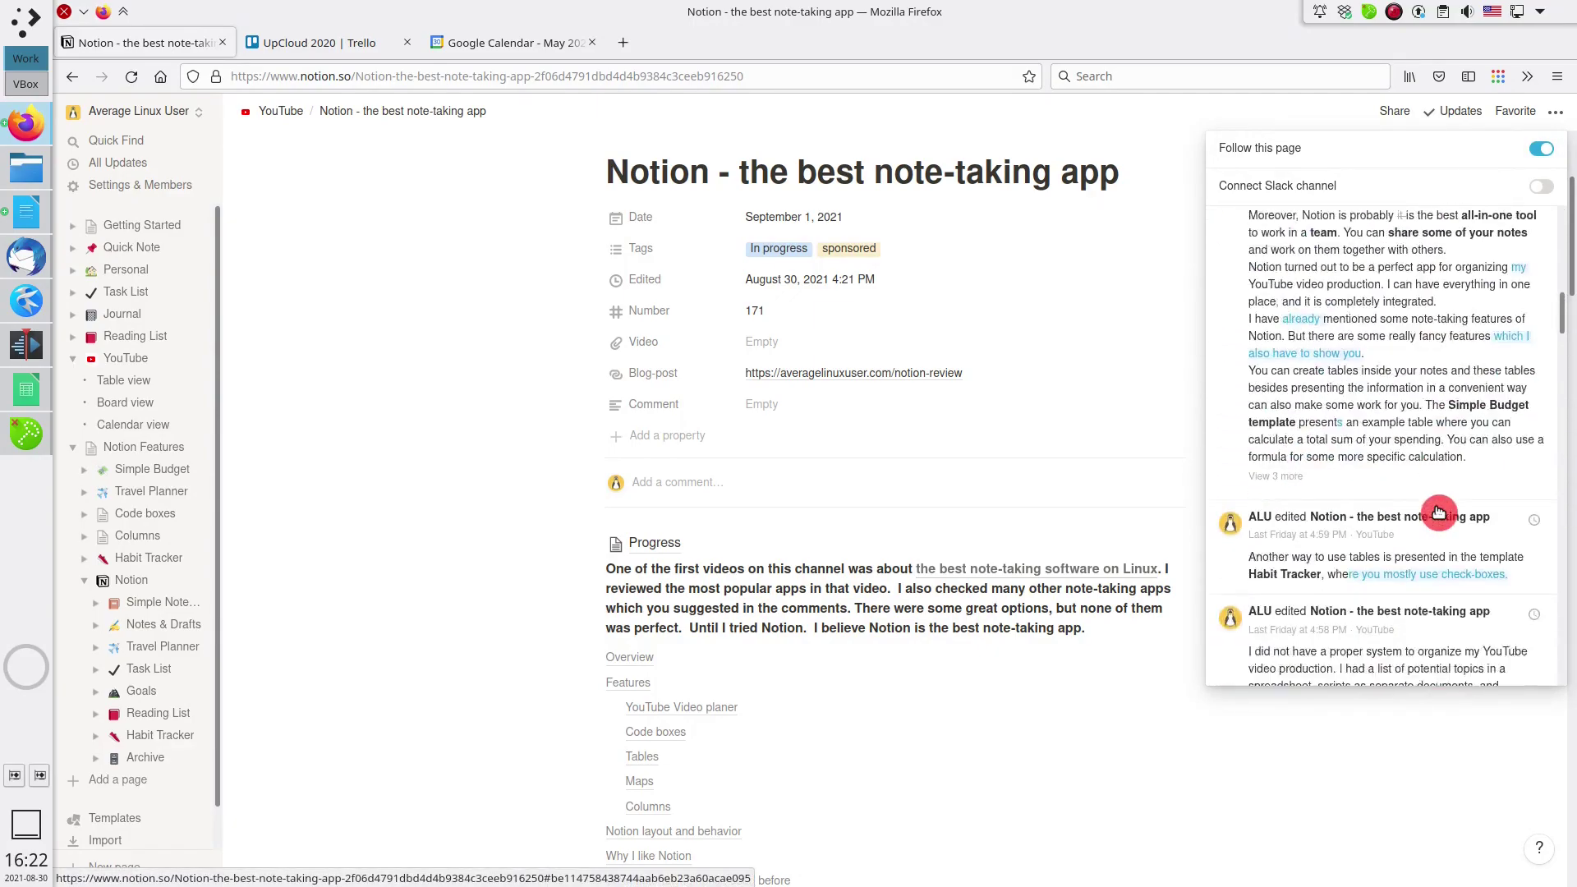
{"action": "scroll", "coordinate": [1439, 514], "scroll_direction": "down", "scroll_amount": 15}
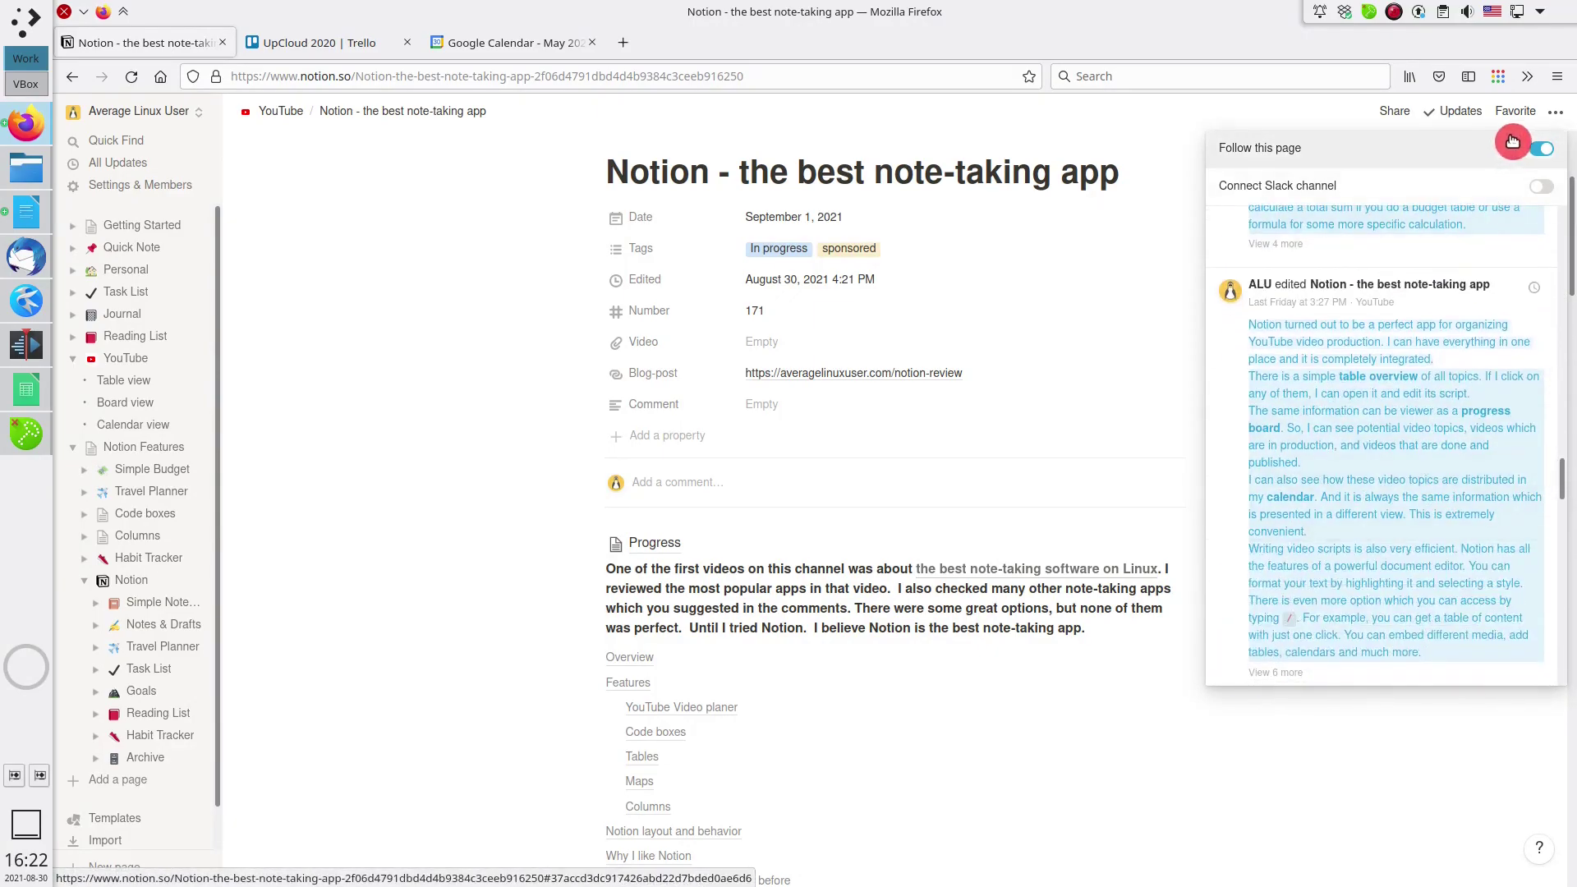
{"action": "left_click", "coordinate": [1555, 112]}
{"action": "left_click", "coordinate": [1555, 112]}
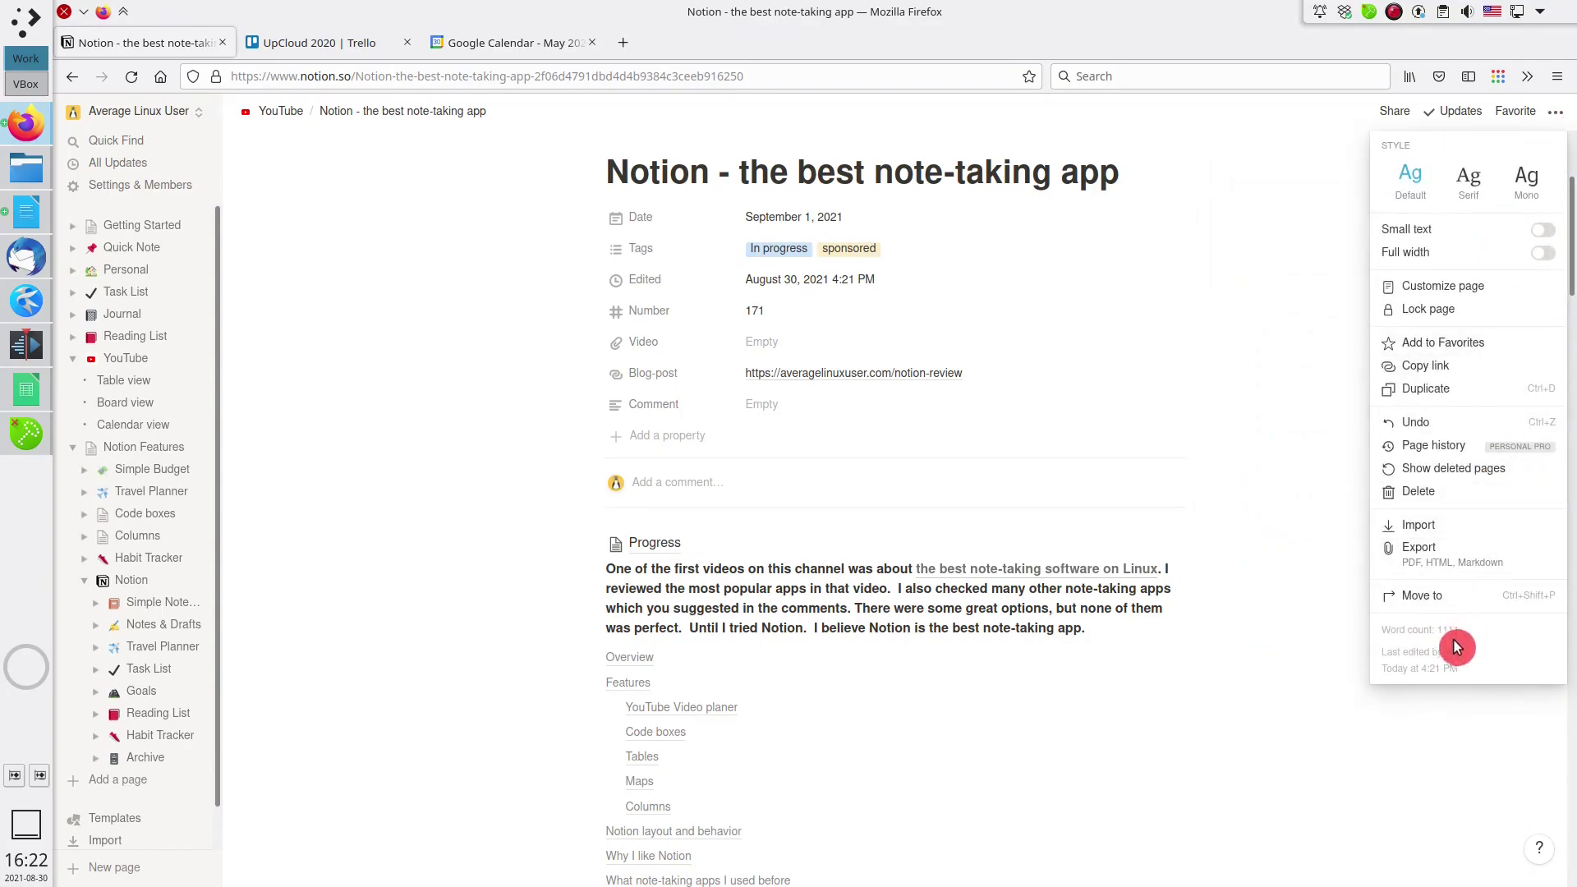
{"action": "left_click", "coordinate": [1263, 640]}
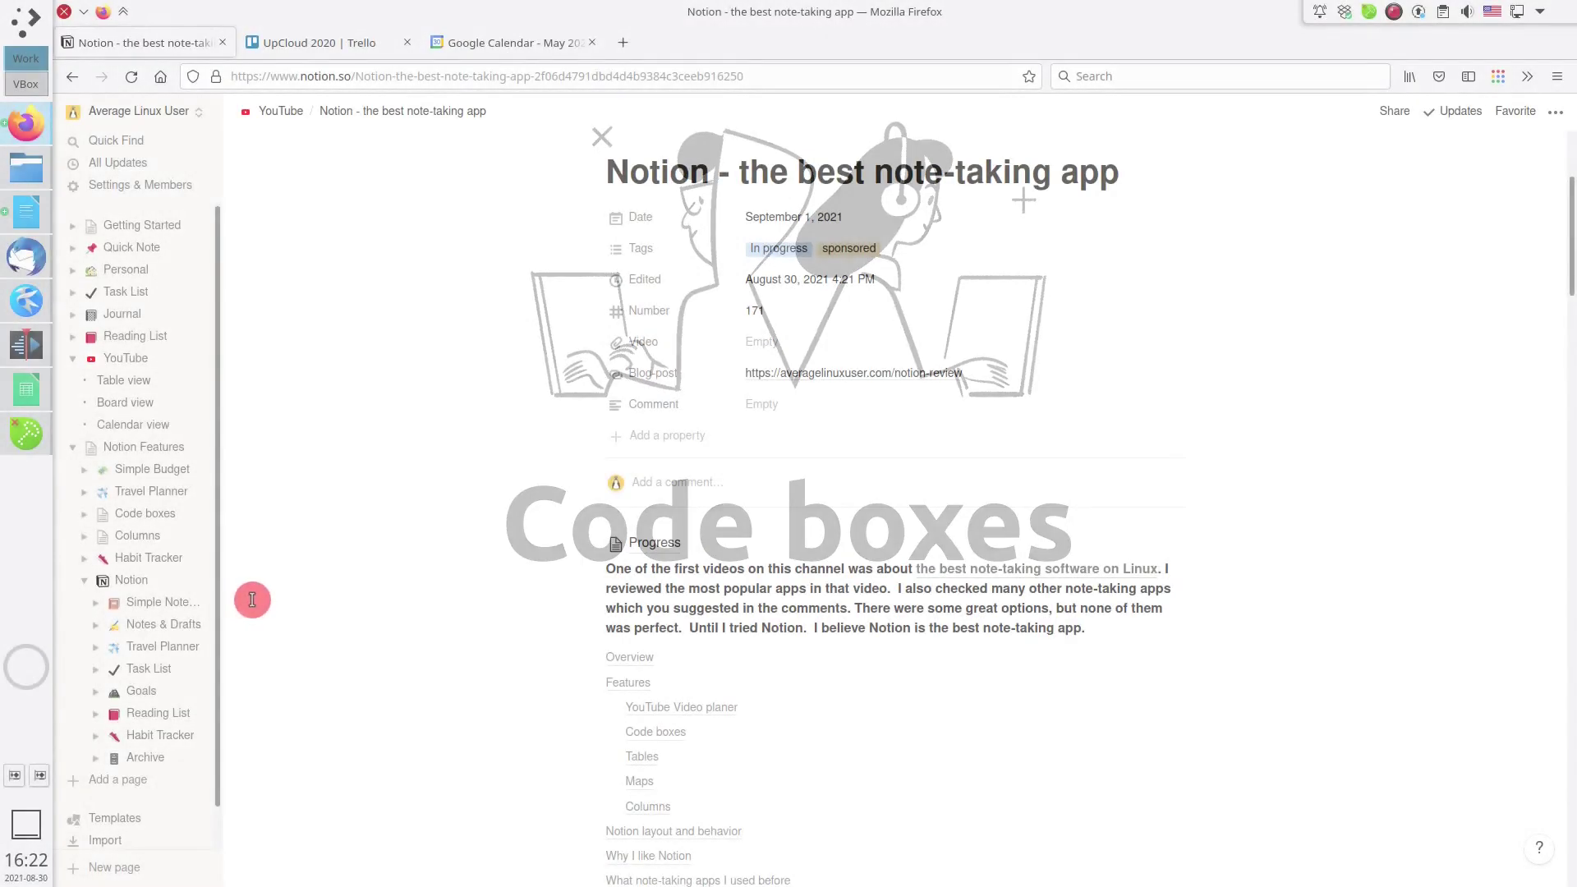
- Open the Code boxes demo and browse the code block's language list, keeping Python
{"action": "left_click", "coordinate": [154, 514]}
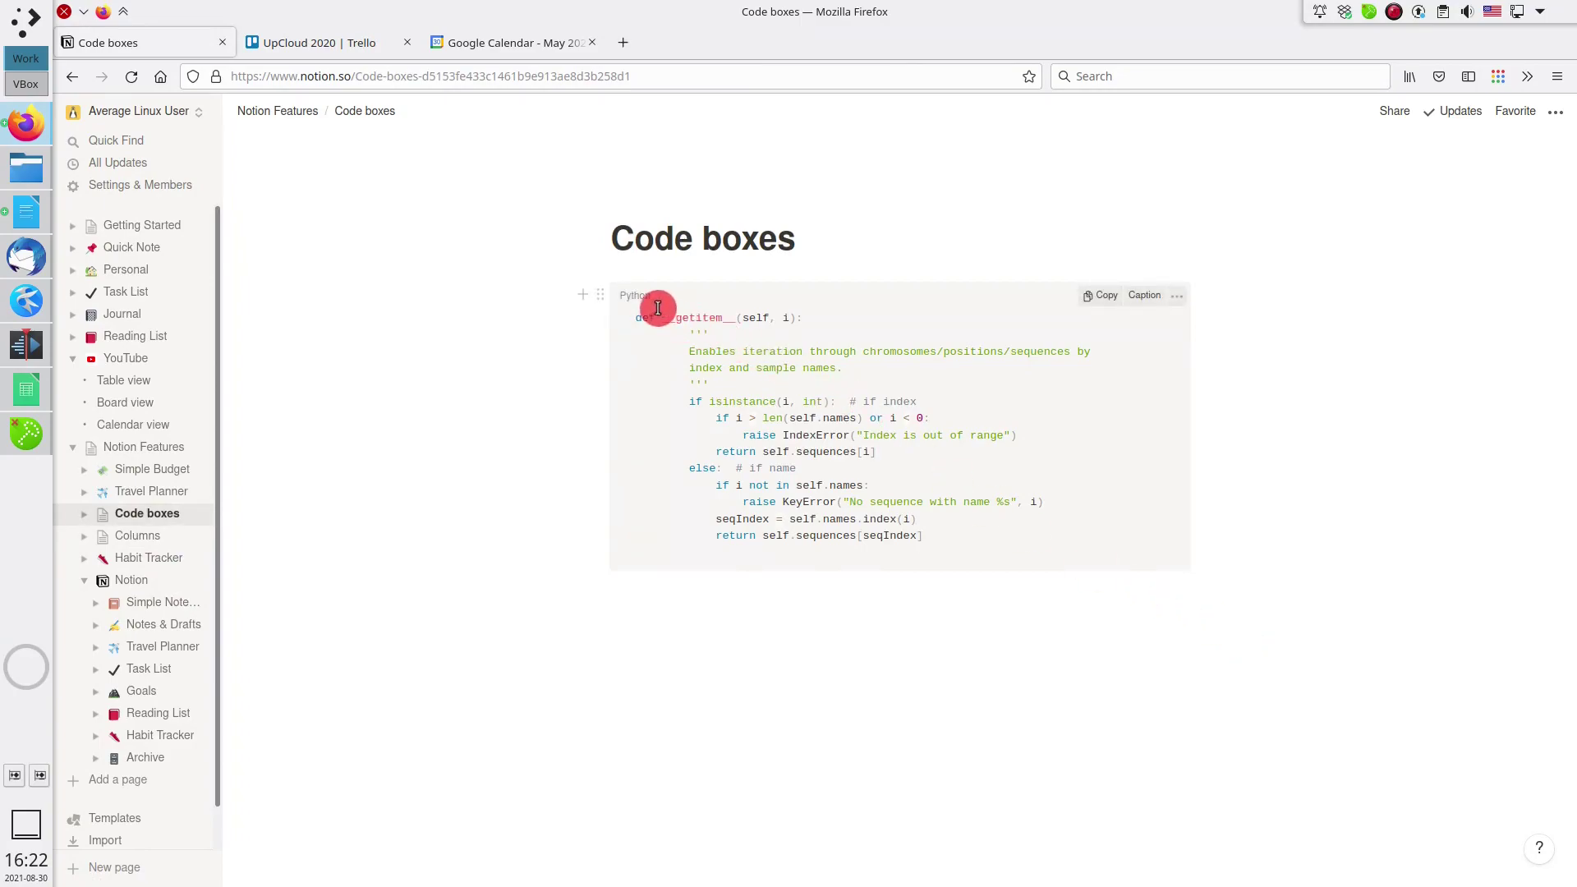
{"action": "left_click", "coordinate": [657, 303]}
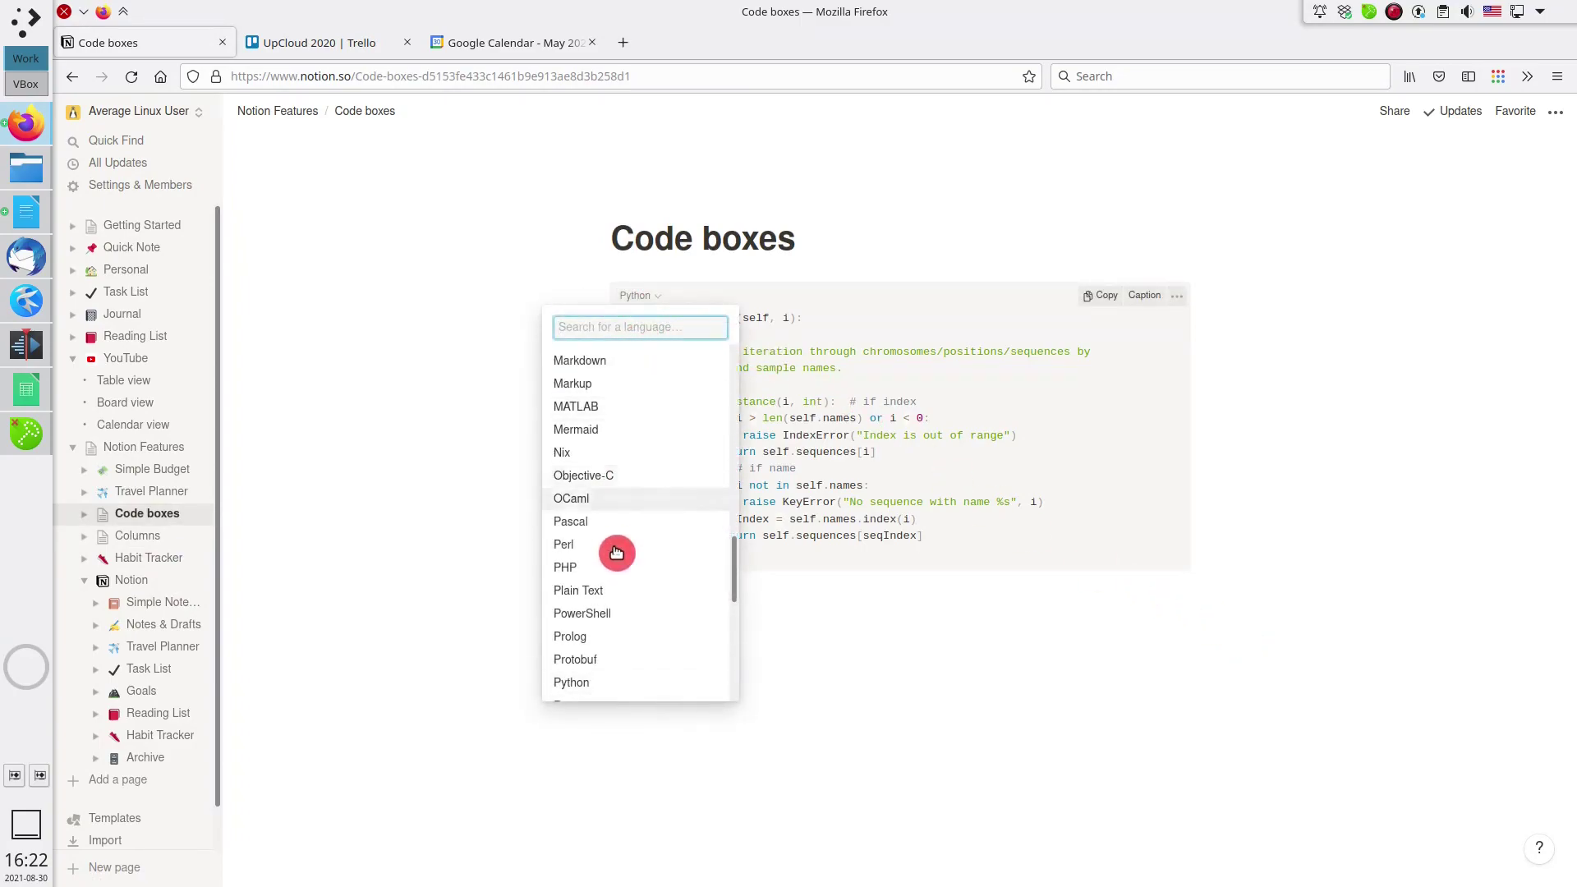
{"action": "scroll", "coordinate": [617, 581], "scroll_direction": "down", "scroll_amount": 3}
{"action": "scroll", "coordinate": [618, 581], "scroll_direction": "up", "scroll_amount": 15}
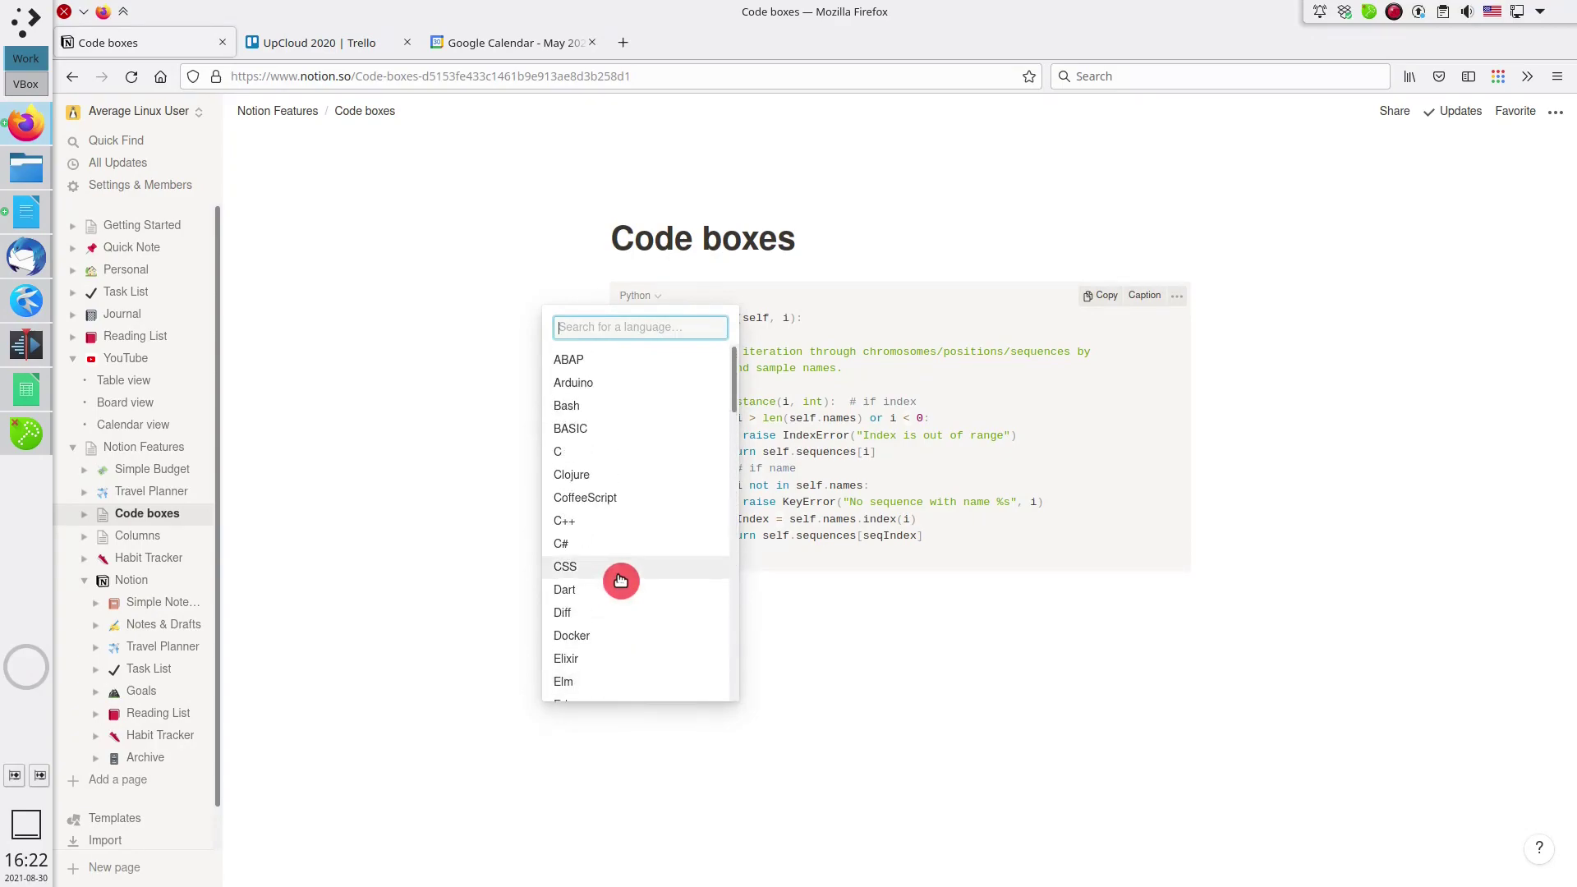
{"action": "left_click", "coordinate": [1116, 689]}
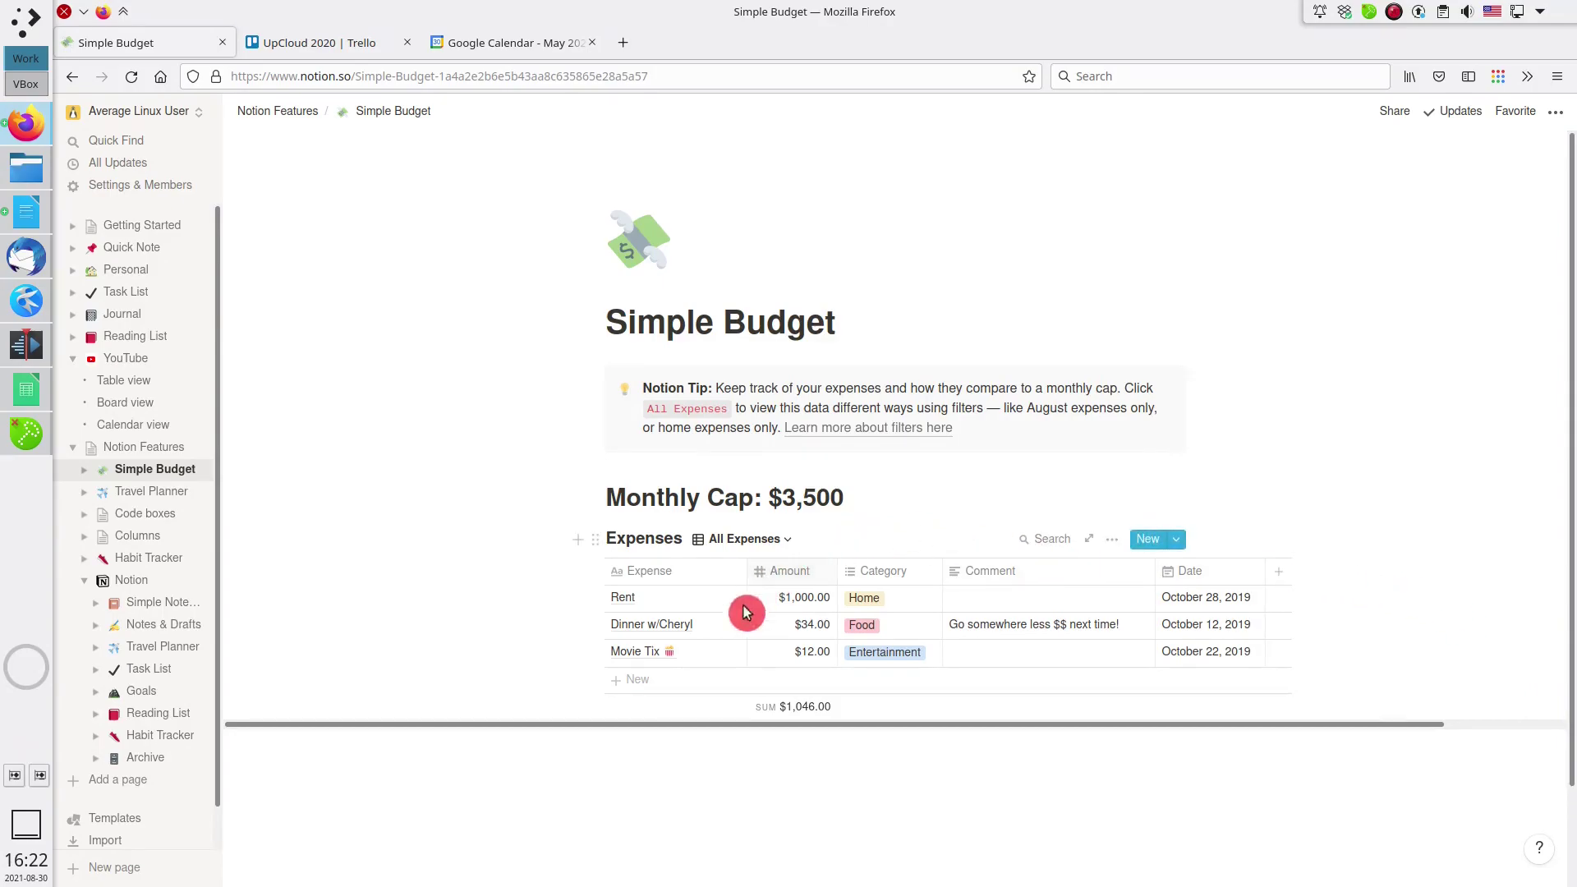
- Add a Formula column to the Expenses table, leaving the Amount total as a sum
{"action": "left_click", "coordinate": [794, 712]}
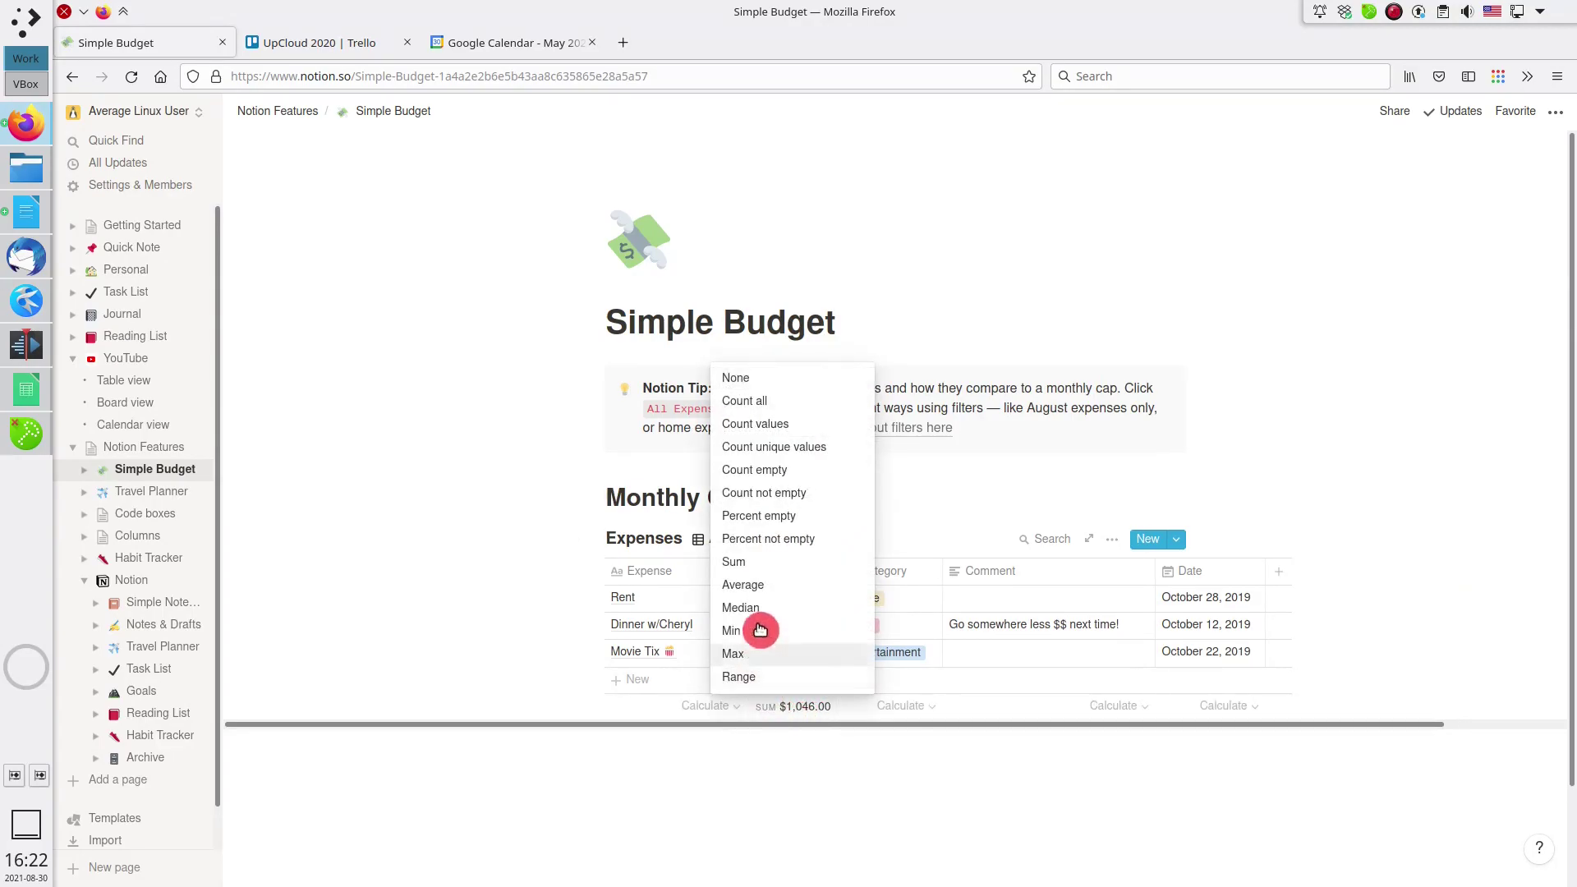
{"action": "left_click", "coordinate": [752, 564]}
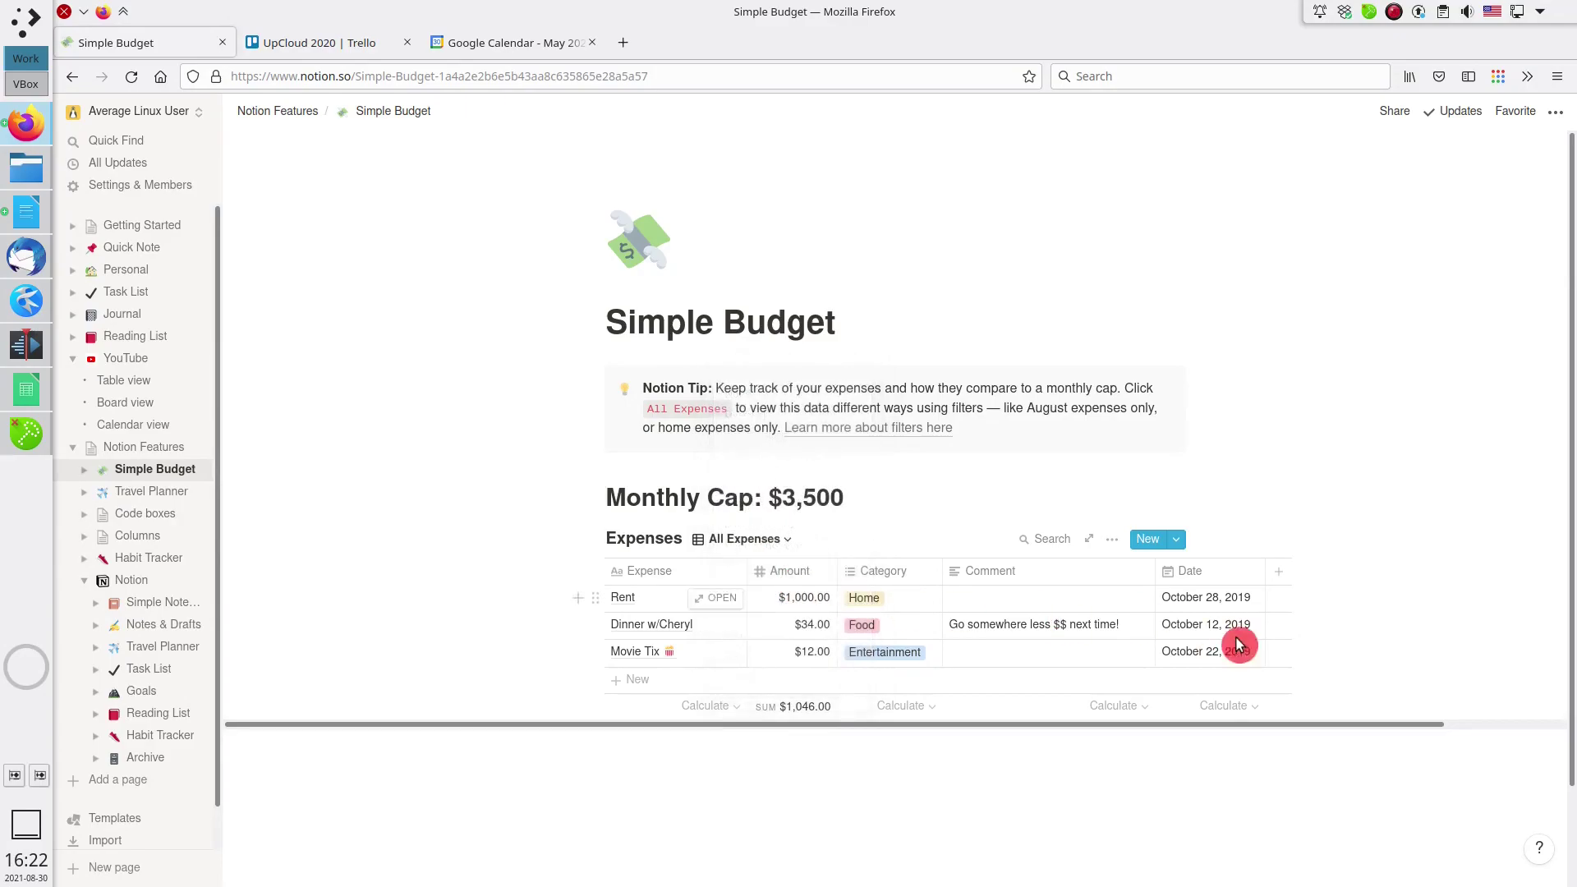
{"action": "left_click", "coordinate": [1278, 570]}
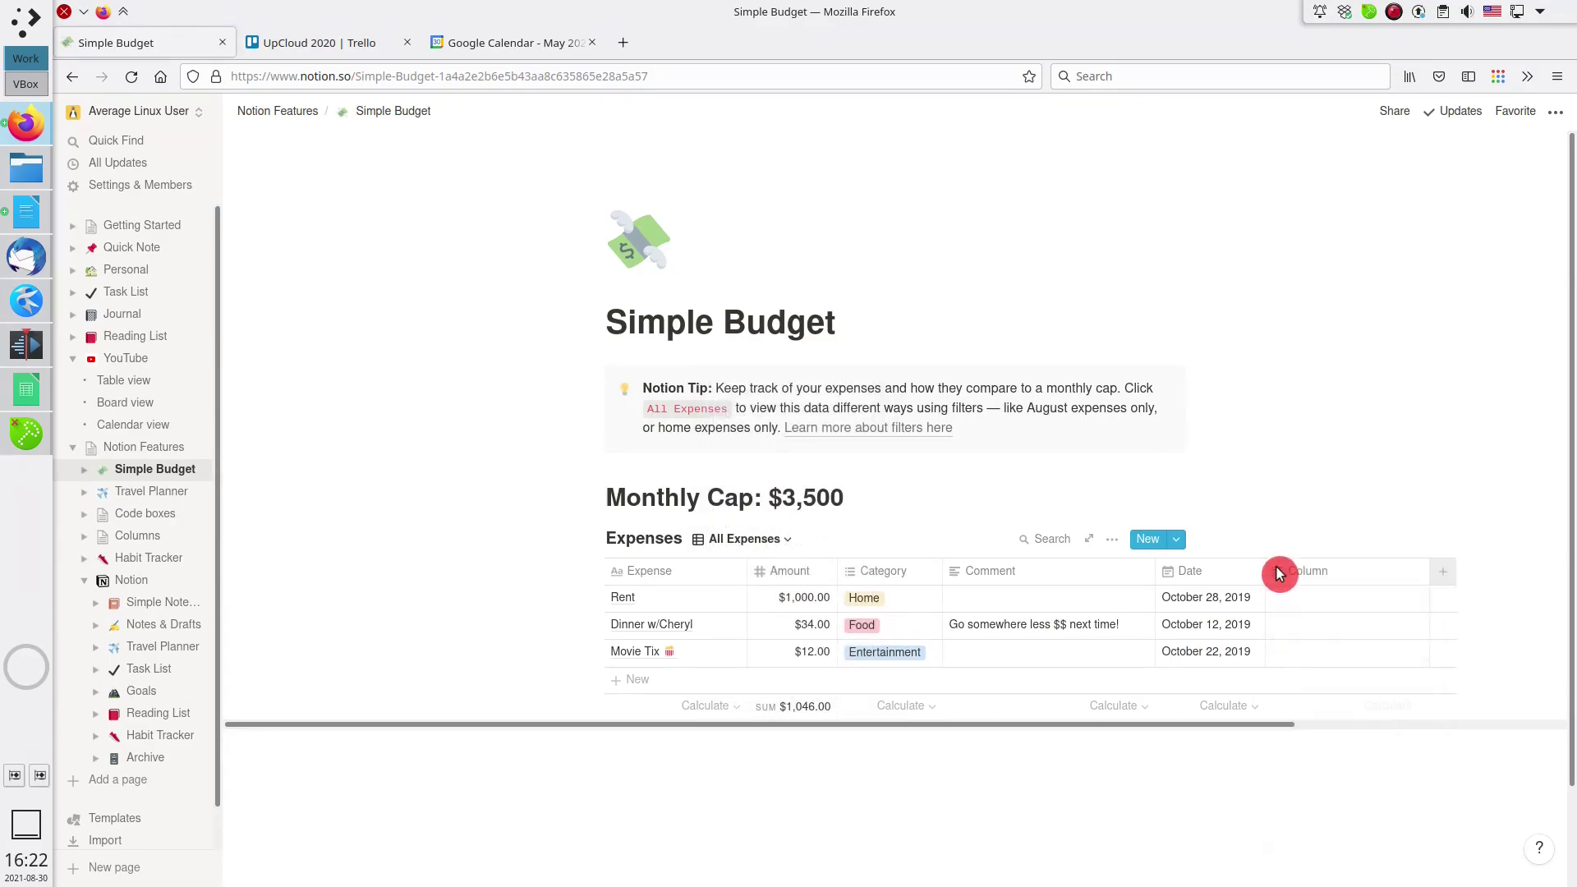
{"action": "left_click", "coordinate": [1314, 662]}
{"action": "scroll", "coordinate": [1215, 673], "scroll_direction": "down", "scroll_amount": 2}
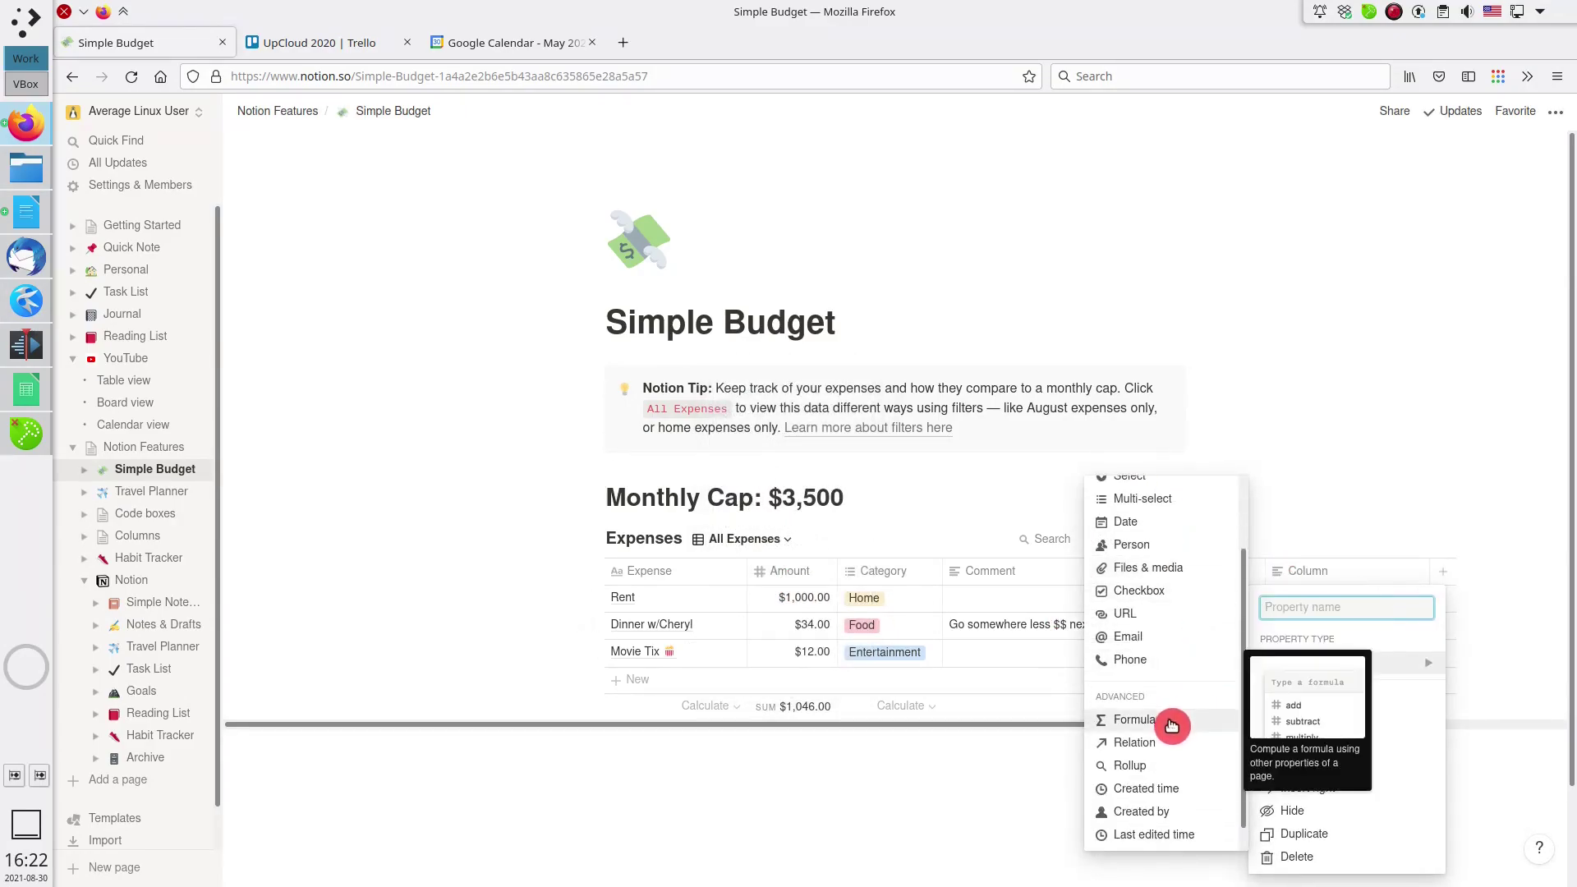
{"action": "left_click", "coordinate": [1172, 722]}
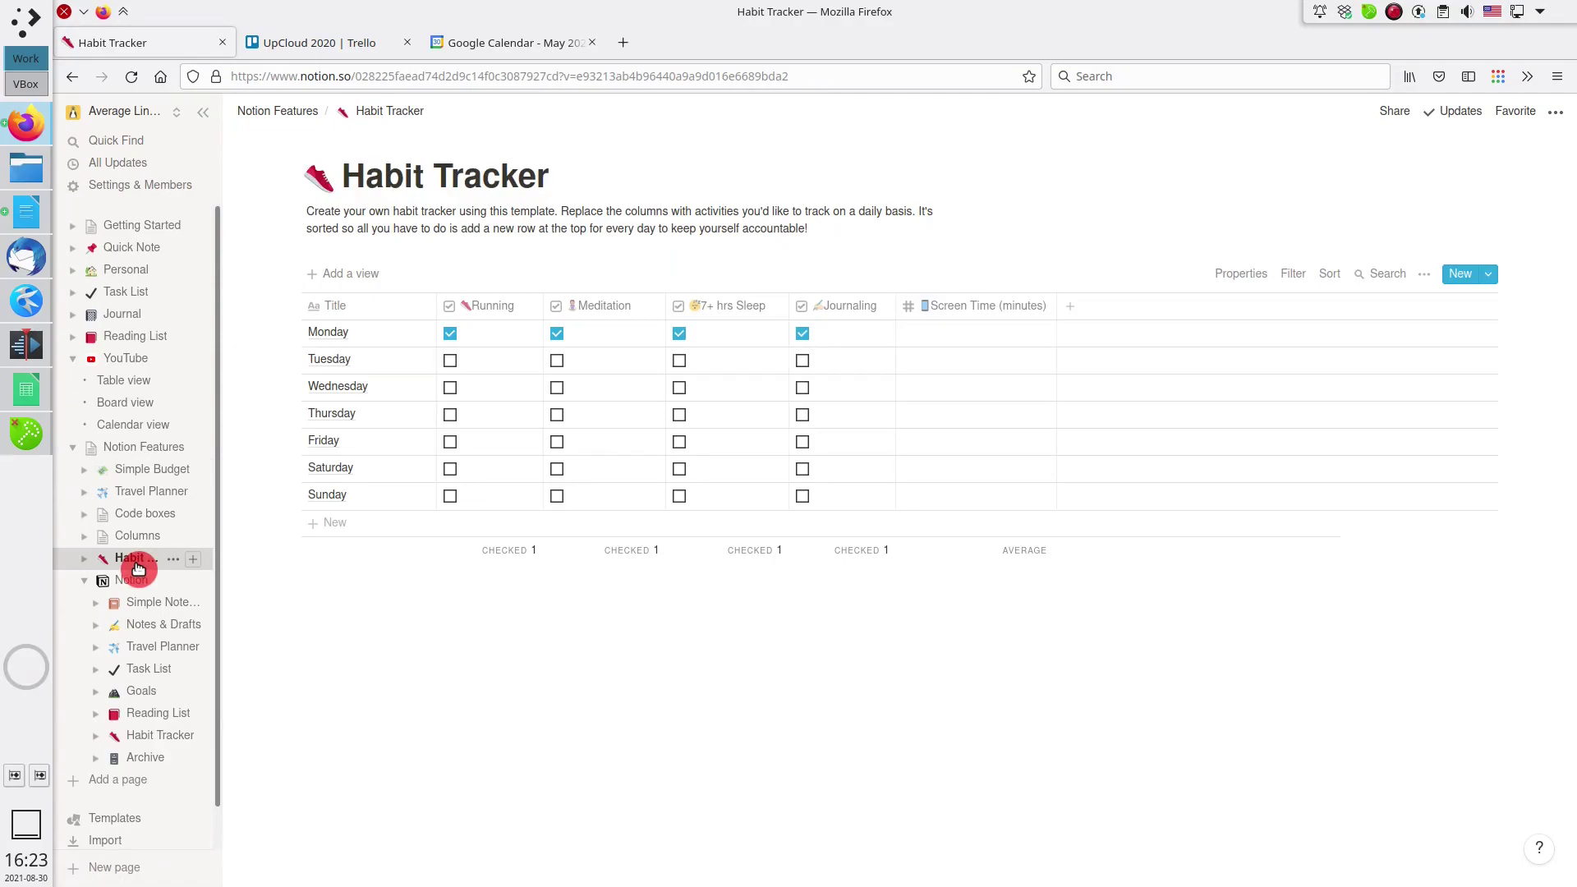
- Tick Tuesday's Running habit and widen the Barcelona map in Travel Planner
{"action": "left_click", "coordinate": [450, 361]}
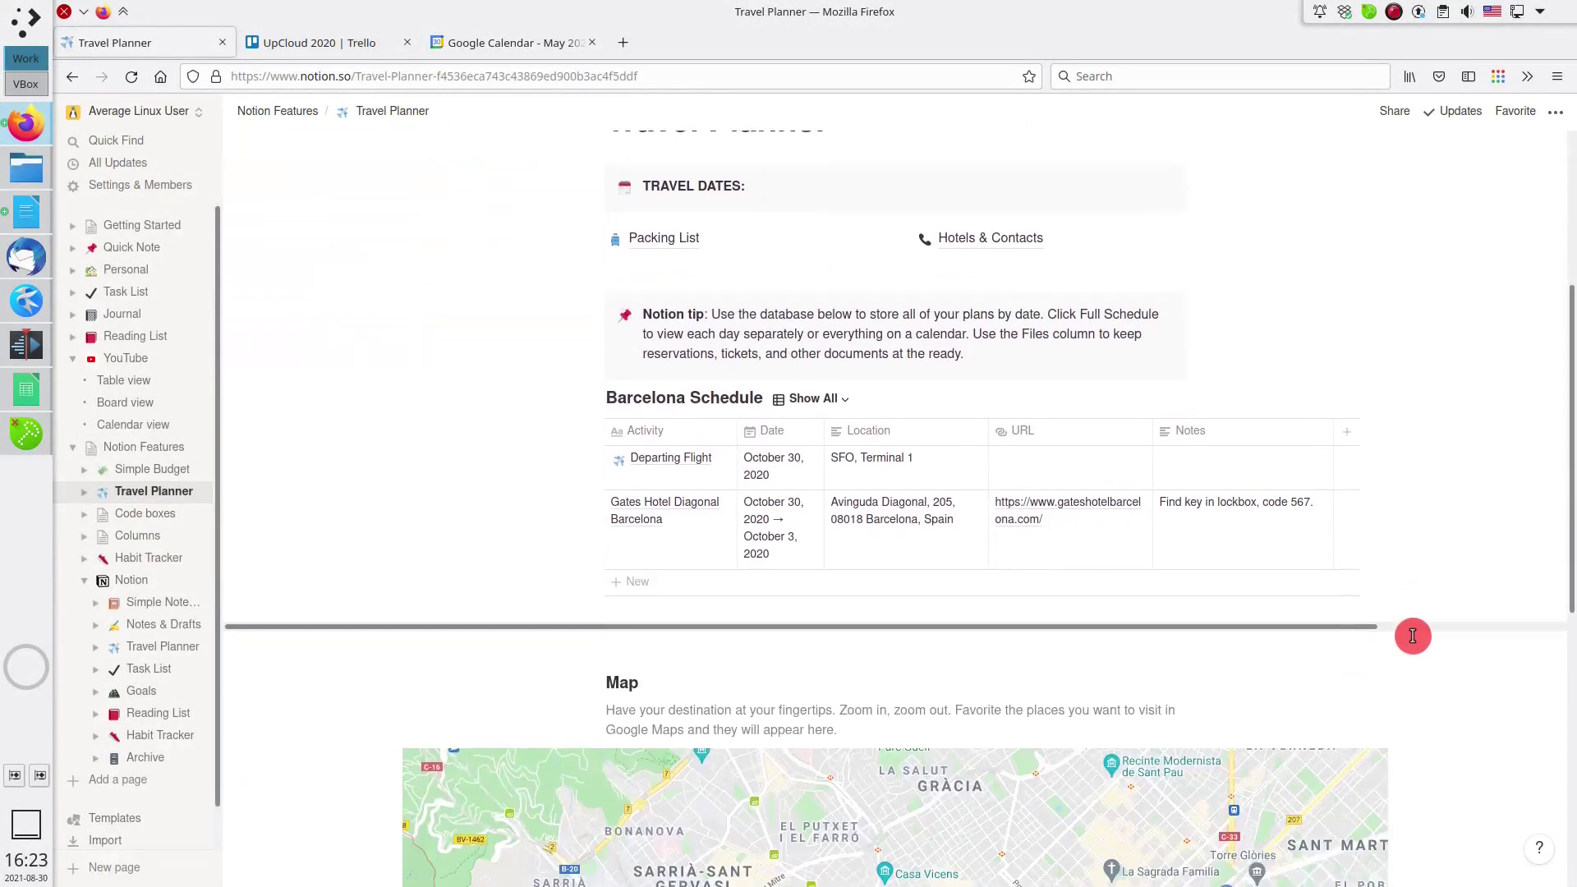
{"action": "scroll", "coordinate": [1412, 635], "scroll_direction": "down", "scroll_amount": 6}
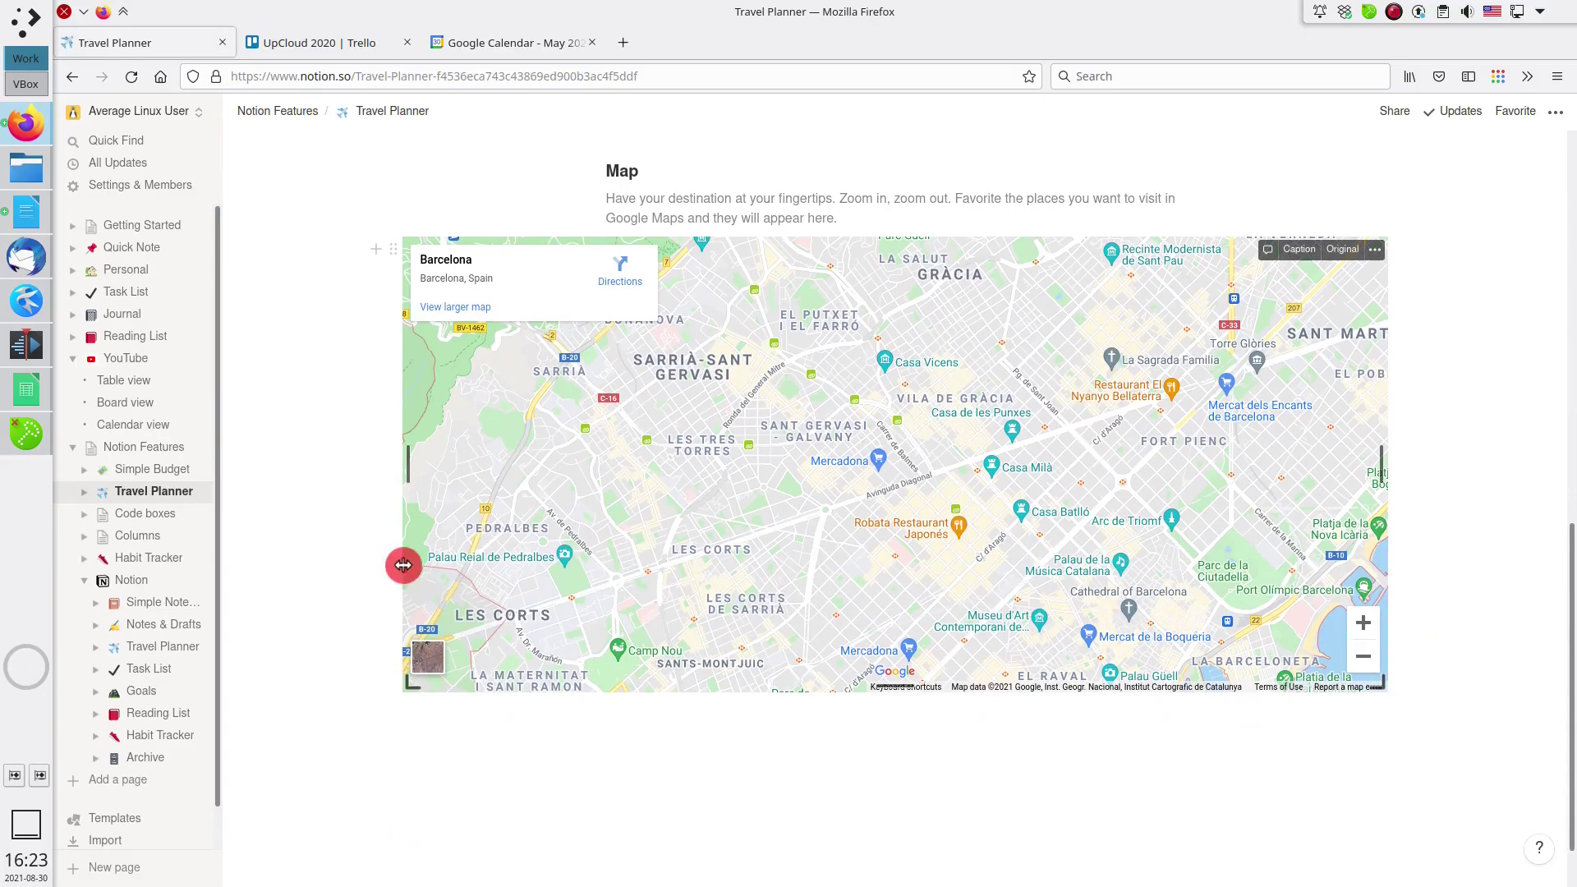
{"action": "mouse_move", "coordinate": [403, 565]}
{"action": "left_mouse_down"}
{"action": "mouse_move", "coordinate": [714, 564]}
{"action": "mouse_move", "coordinate": [479, 542]}
{"action": "mouse_move", "coordinate": [380, 555]}
{"action": "left_mouse_up"}
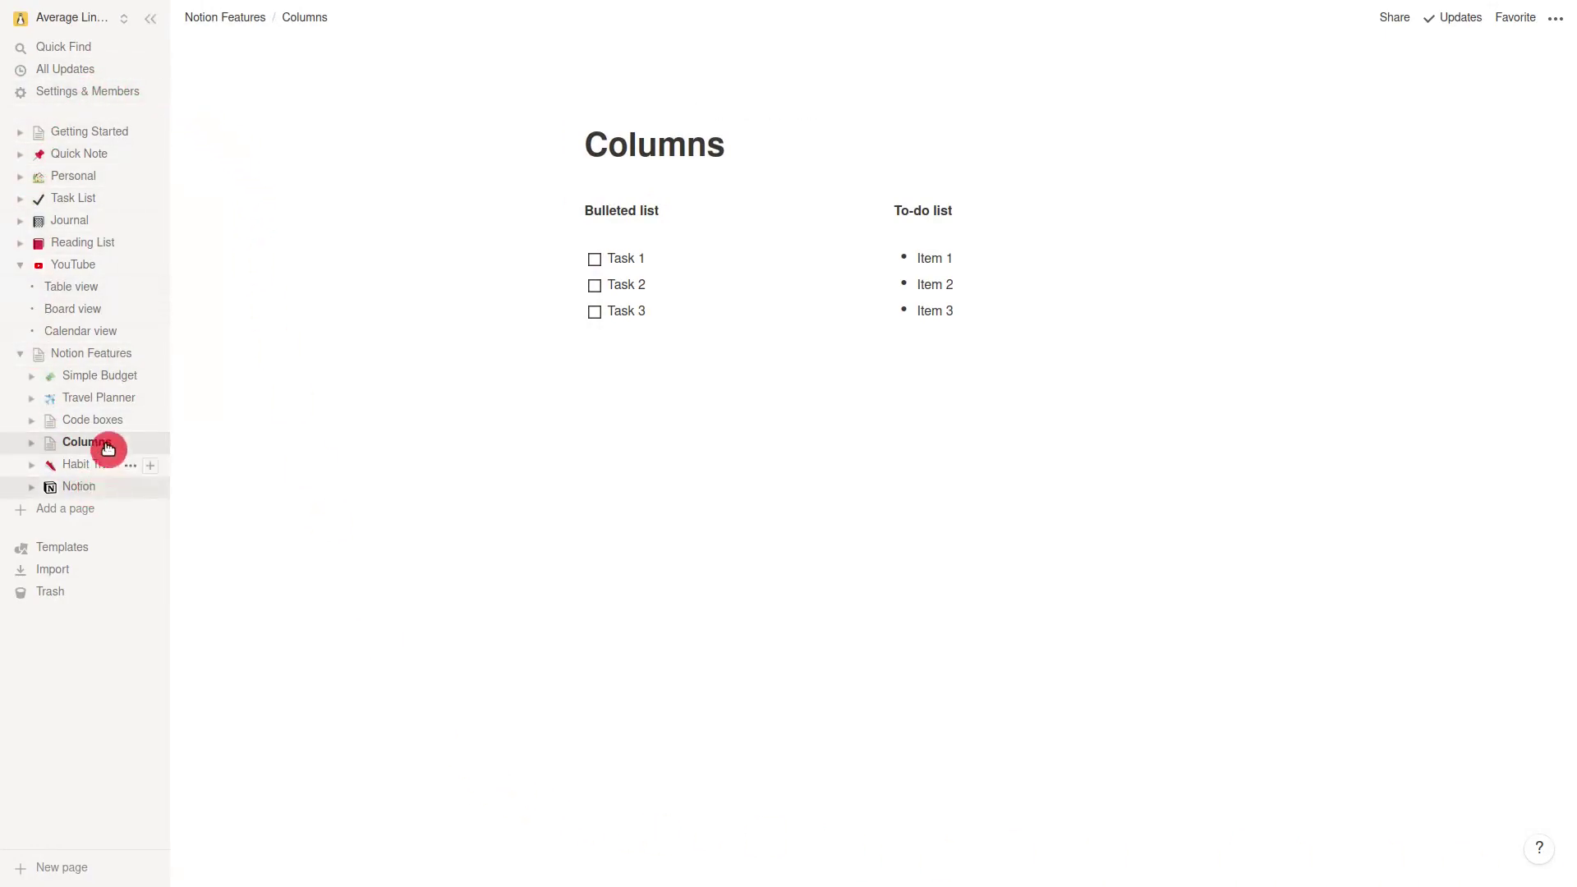
- Browse the YouTube page's Emoji, Upload and Link icon options without changing it, then open Table view
{"action": "left_click", "coordinate": [32, 492]}
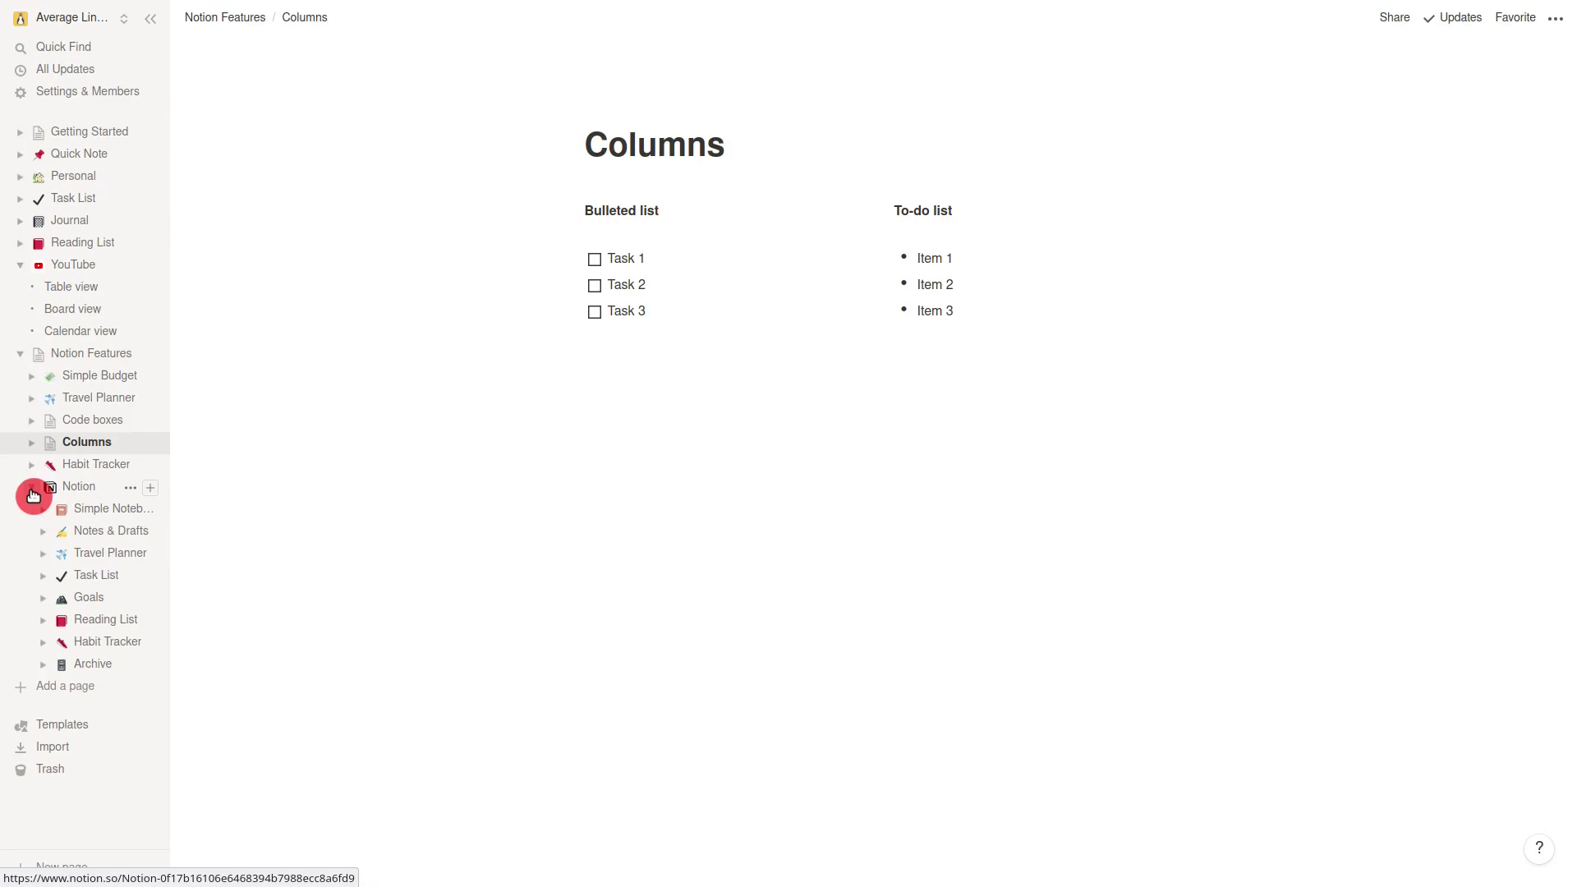
{"action": "left_click", "coordinate": [32, 492]}
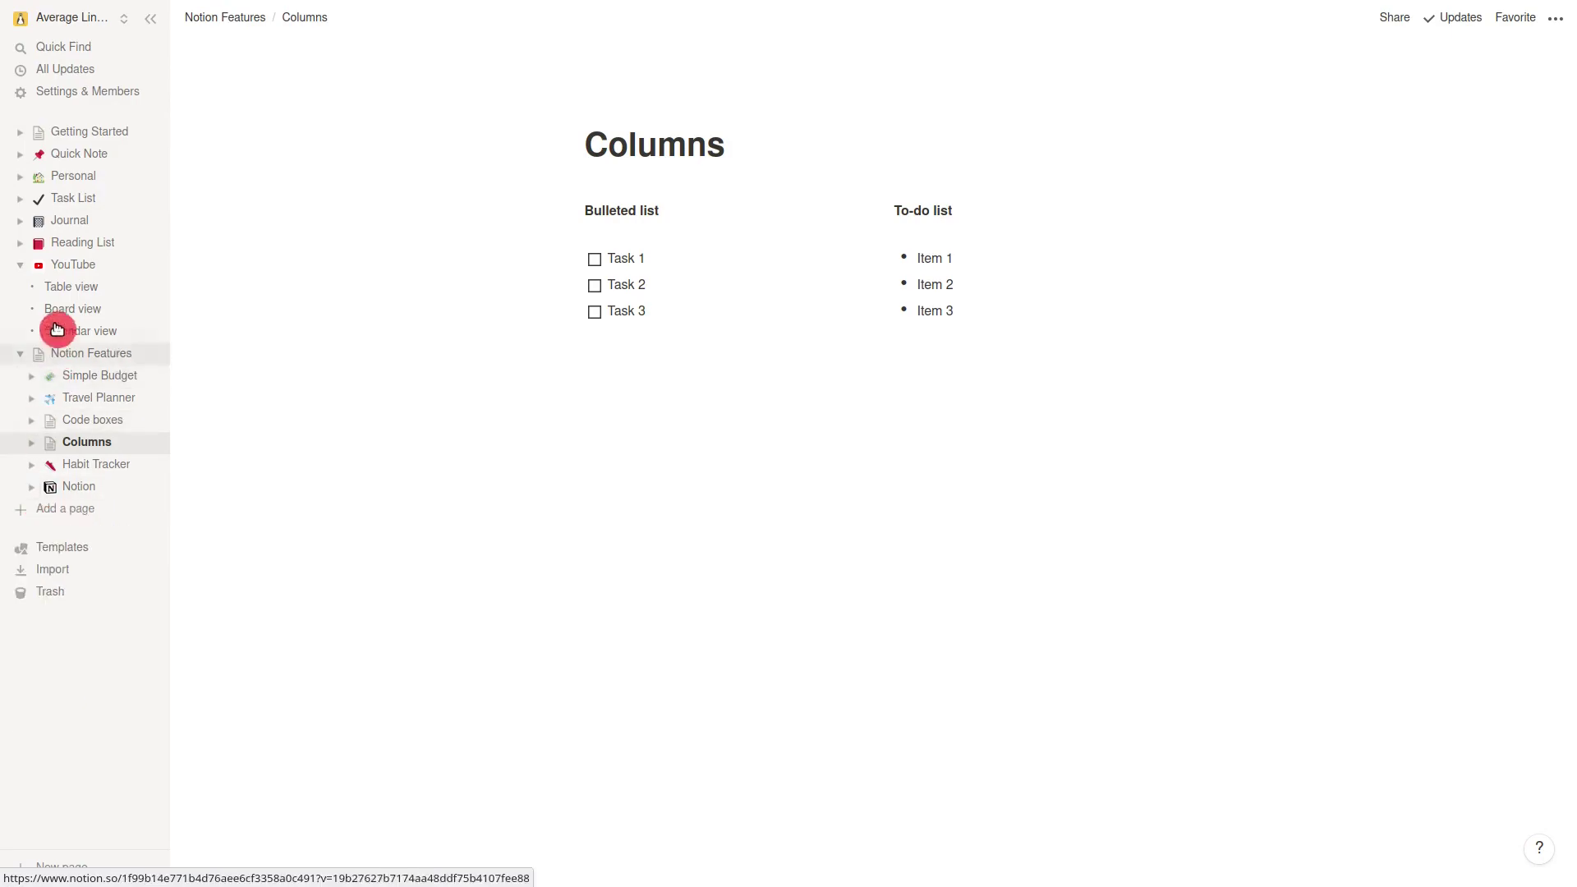
{"action": "left_click", "coordinate": [39, 270]}
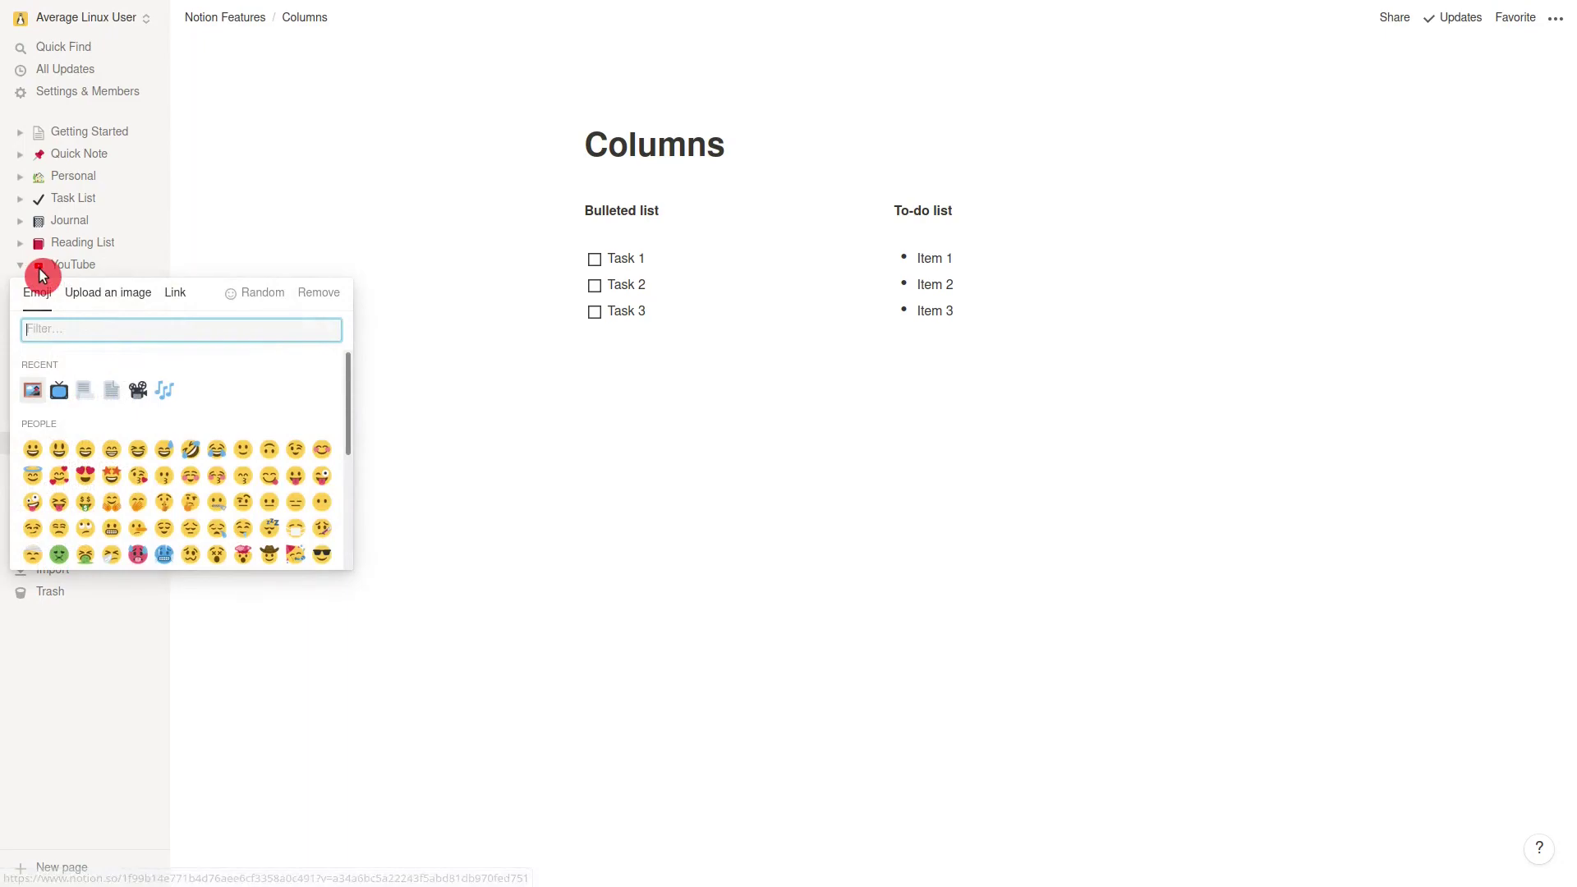
{"action": "left_click", "coordinate": [97, 294]}
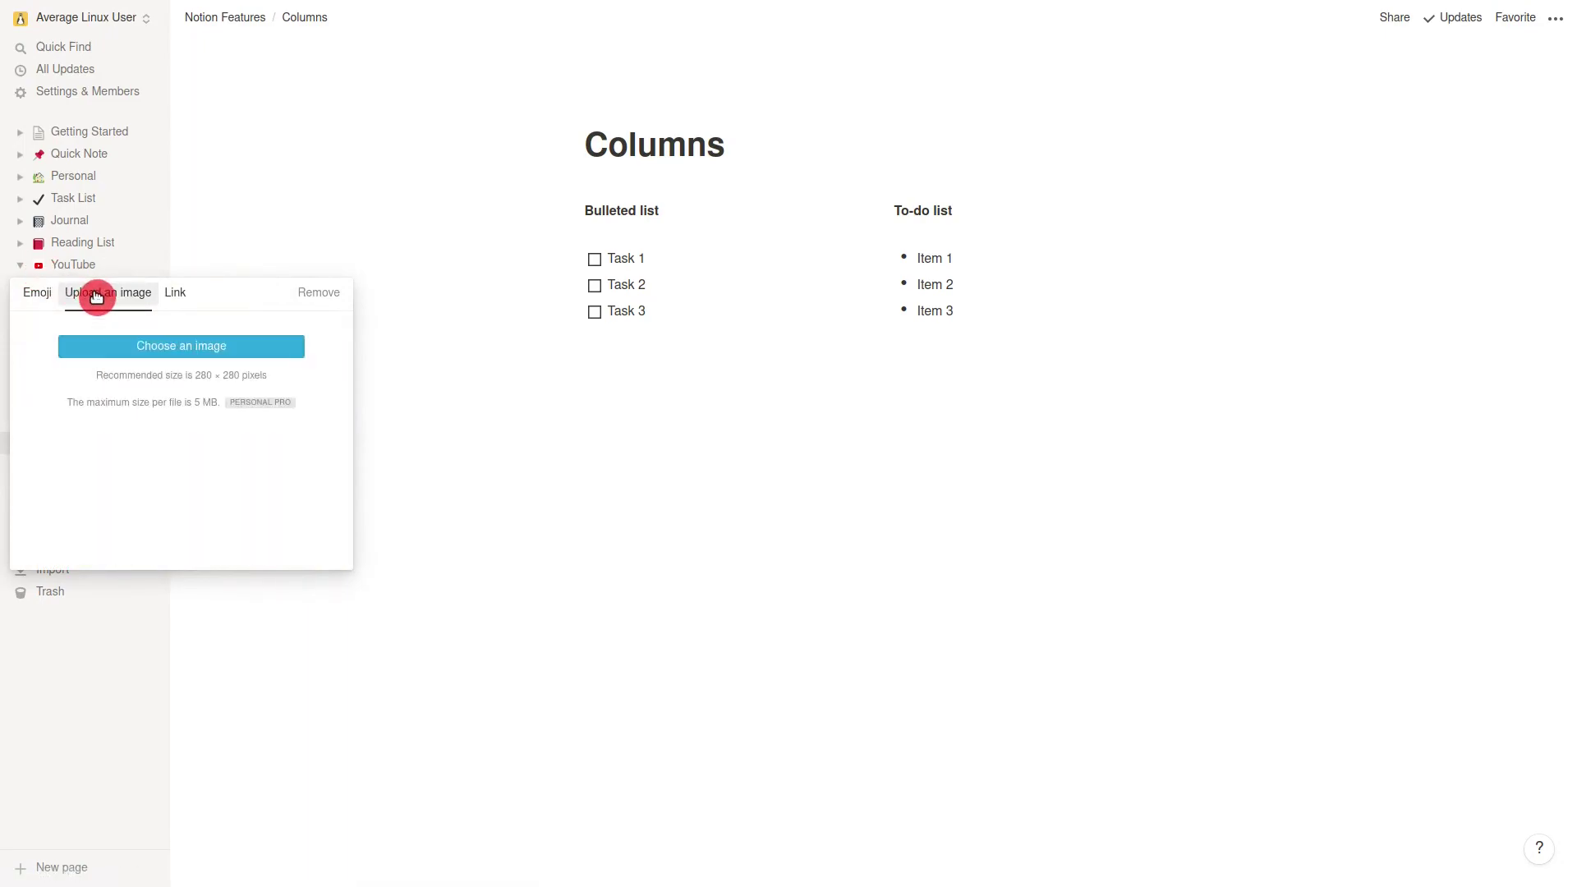
{"action": "left_click", "coordinate": [175, 301]}
{"action": "left_click", "coordinate": [39, 293]}
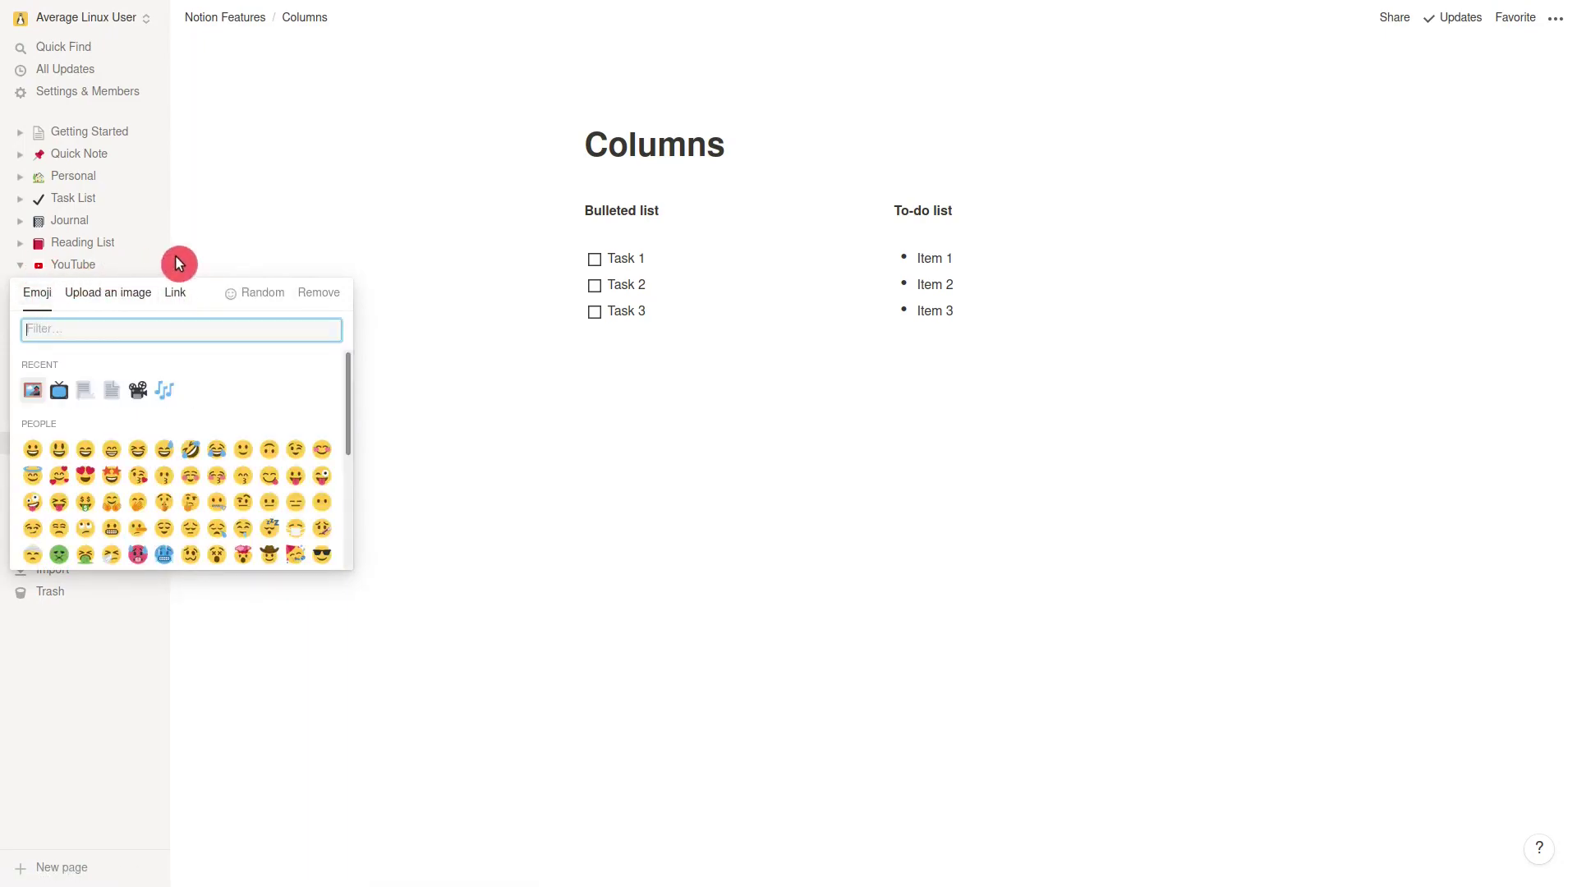
{"action": "left_click", "coordinate": [164, 268]}
{"action": "left_click", "coordinate": [67, 281]}
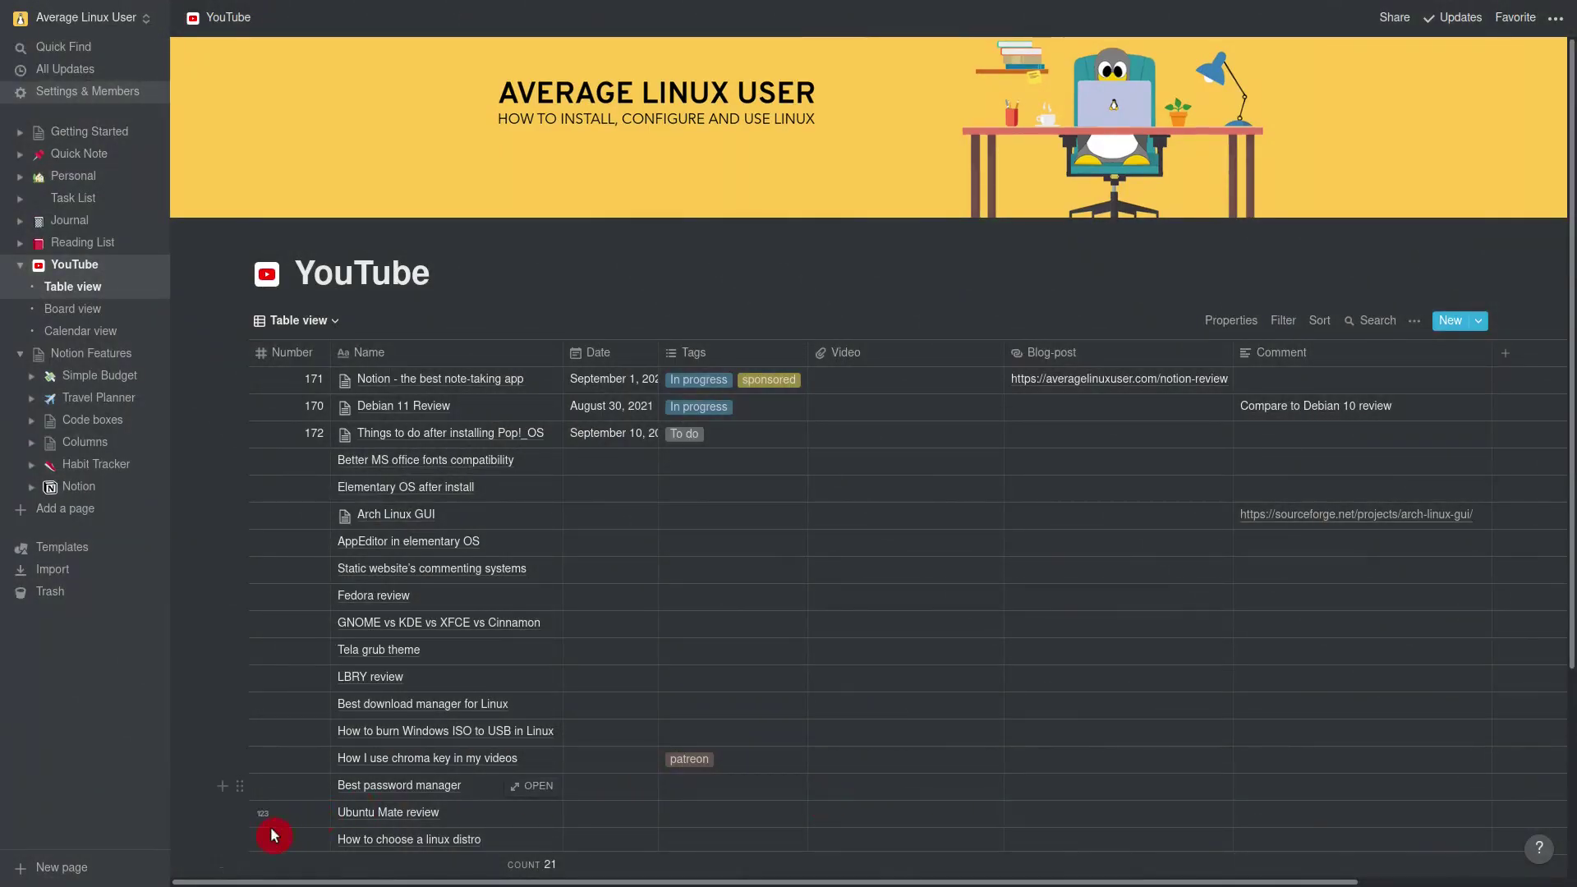
- Create a new untitled page and preview the Life Wiki template
{"action": "left_click", "coordinate": [82, 872]}
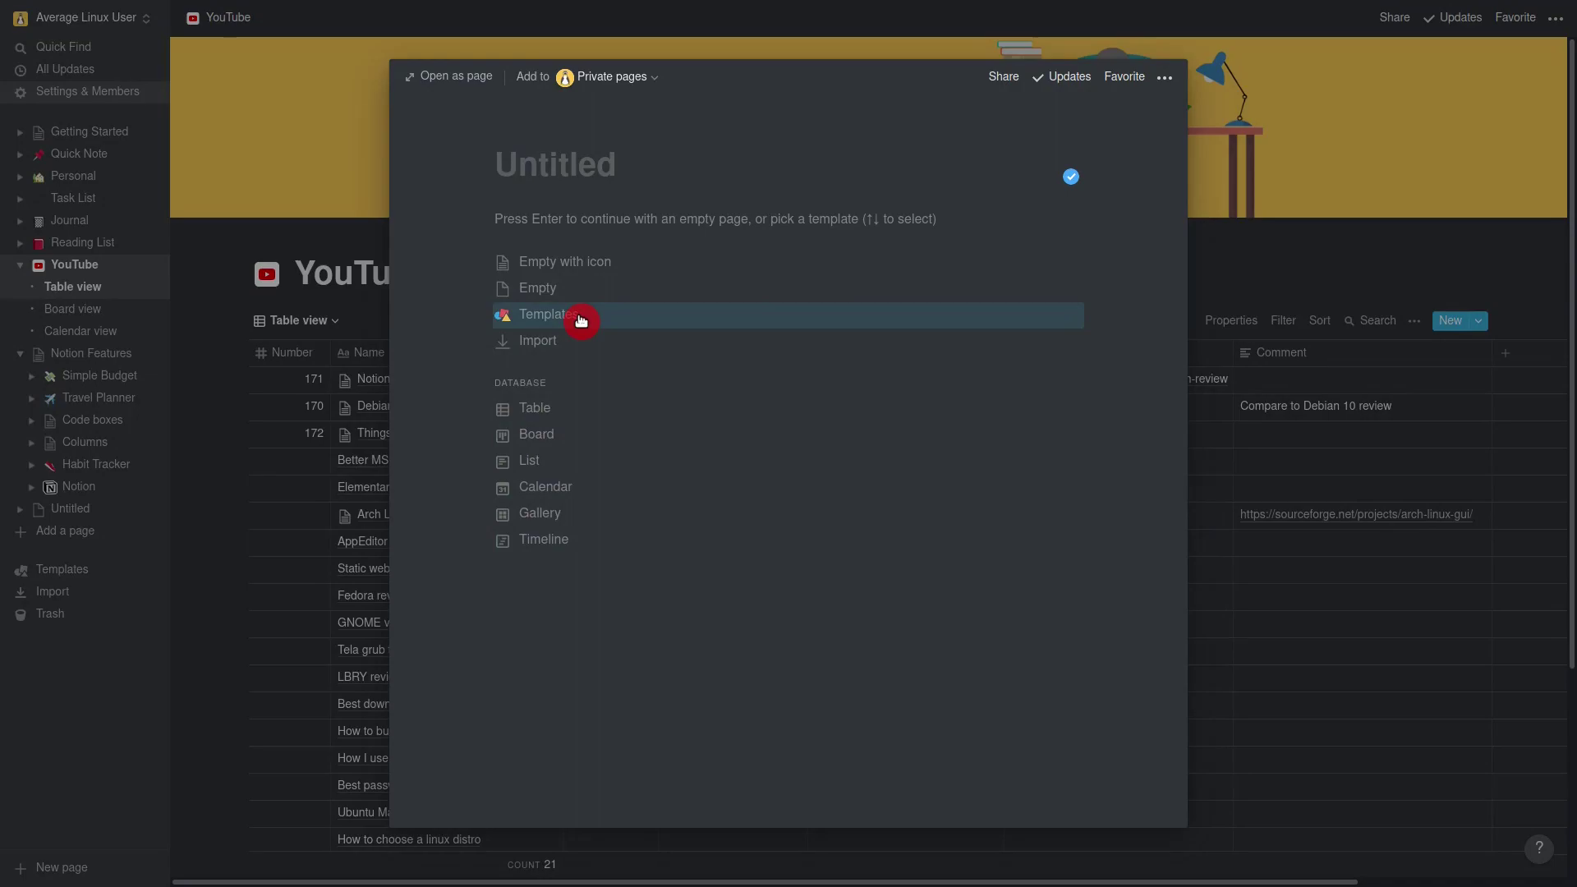
{"action": "left_click", "coordinate": [580, 320]}
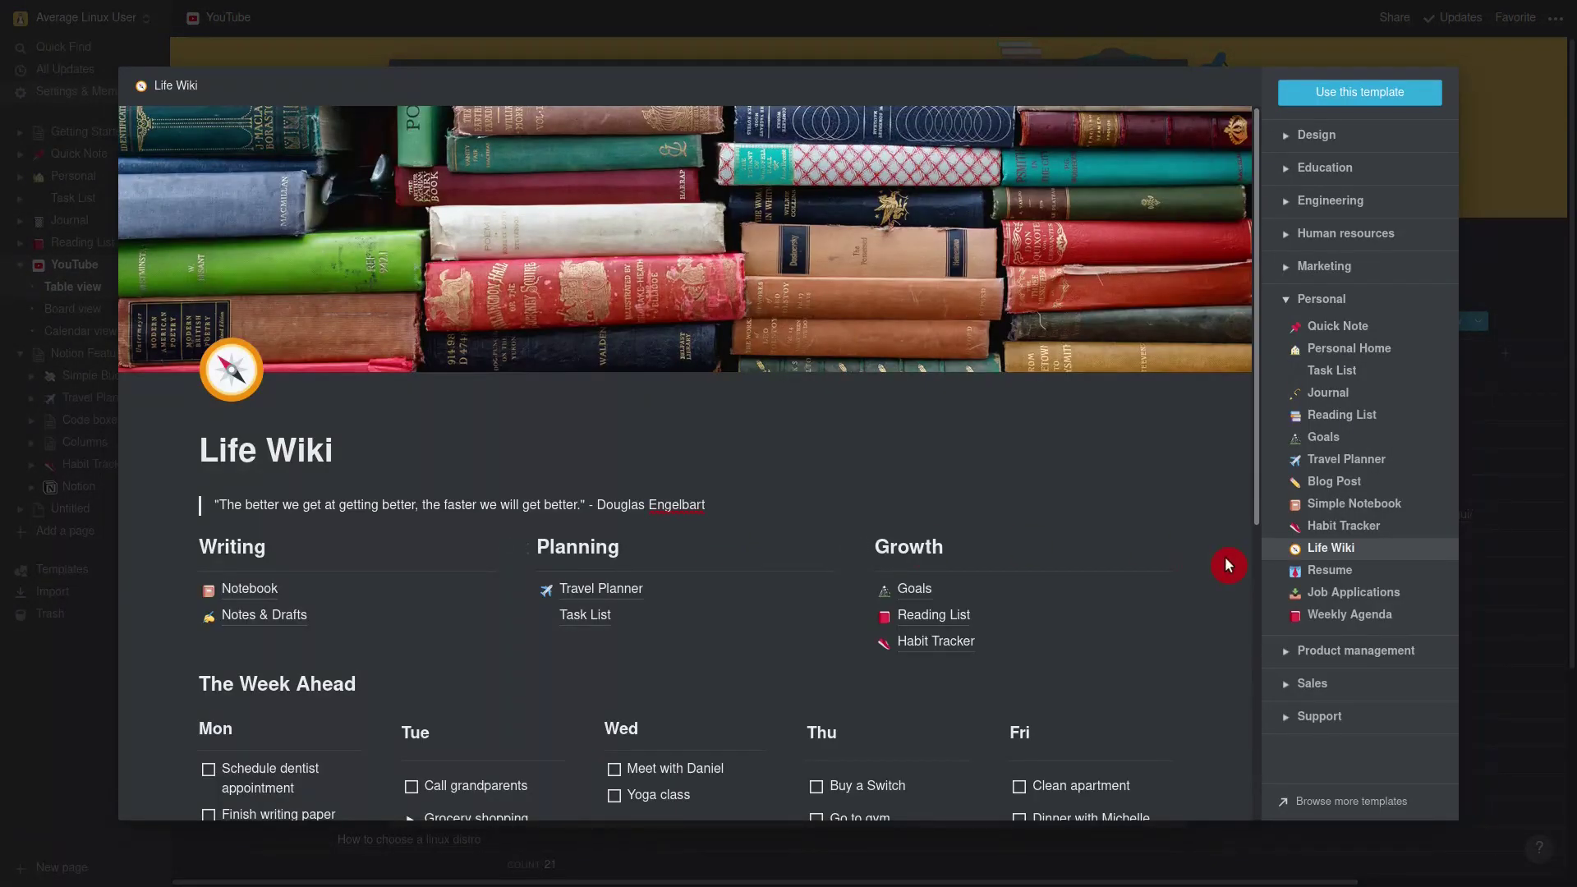
{"action": "mouse_move", "coordinate": [1256, 494]}
{"action": "left_mouse_down"}
{"action": "mouse_move", "coordinate": [1285, 715]}
{"action": "mouse_move", "coordinate": [1255, 471]}
{"action": "left_mouse_up"}
{"action": "left_click", "coordinate": [1331, 806]}
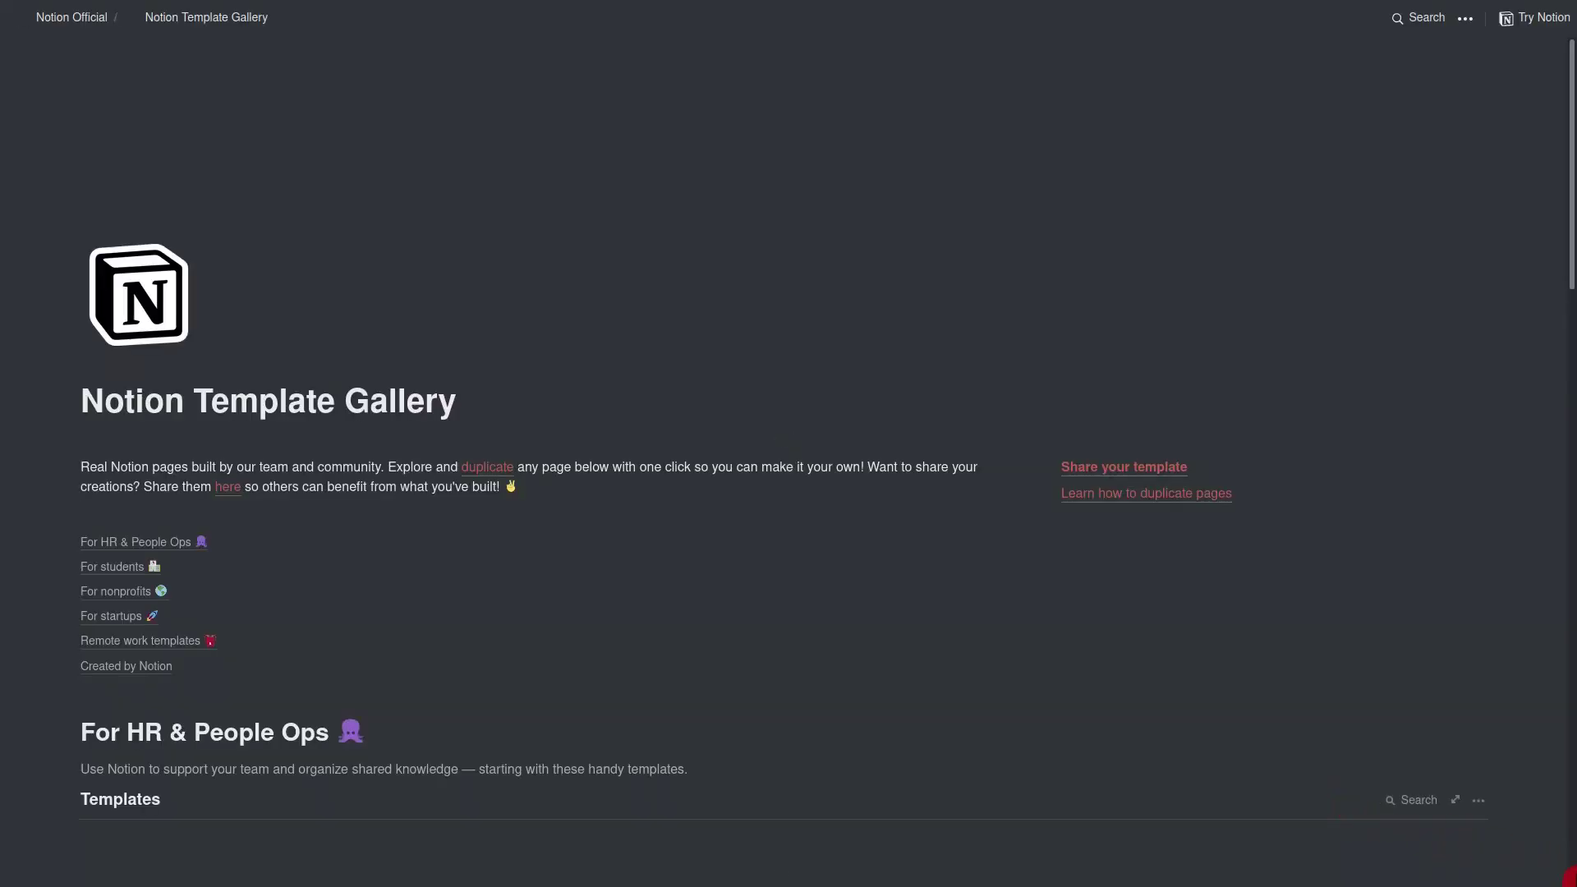
{"action": "scroll", "coordinate": [788, 443], "scroll_direction": "down", "scroll_amount": 8}
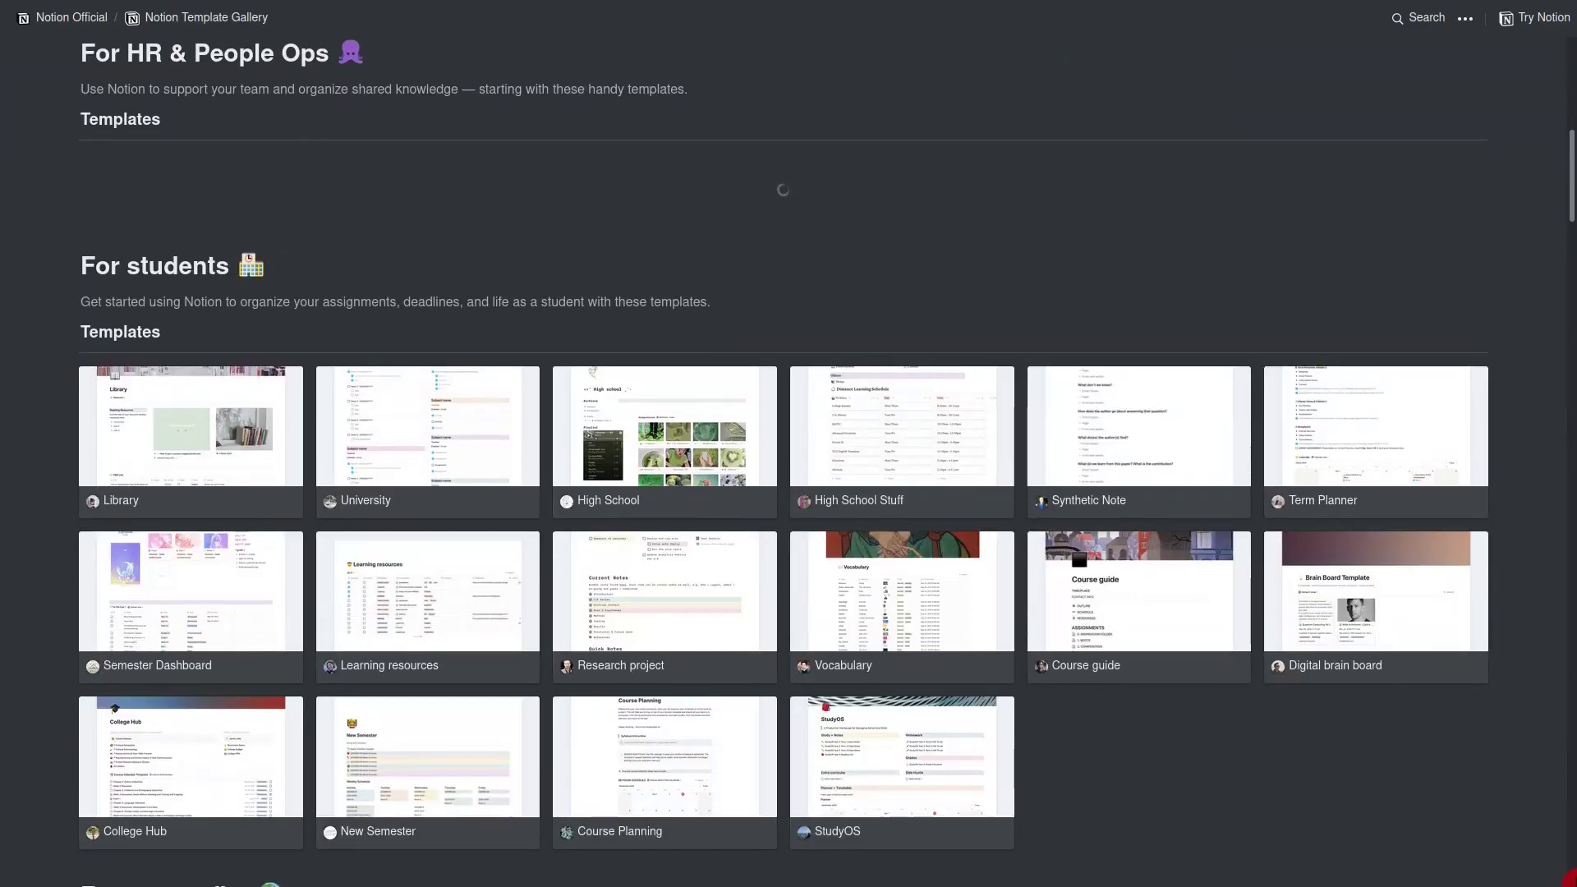
{"action": "scroll", "coordinate": [788, 443], "scroll_direction": "down", "scroll_amount": 7}
{"action": "scroll", "coordinate": [788, 443], "scroll_direction": "down", "scroll_amount": 12}
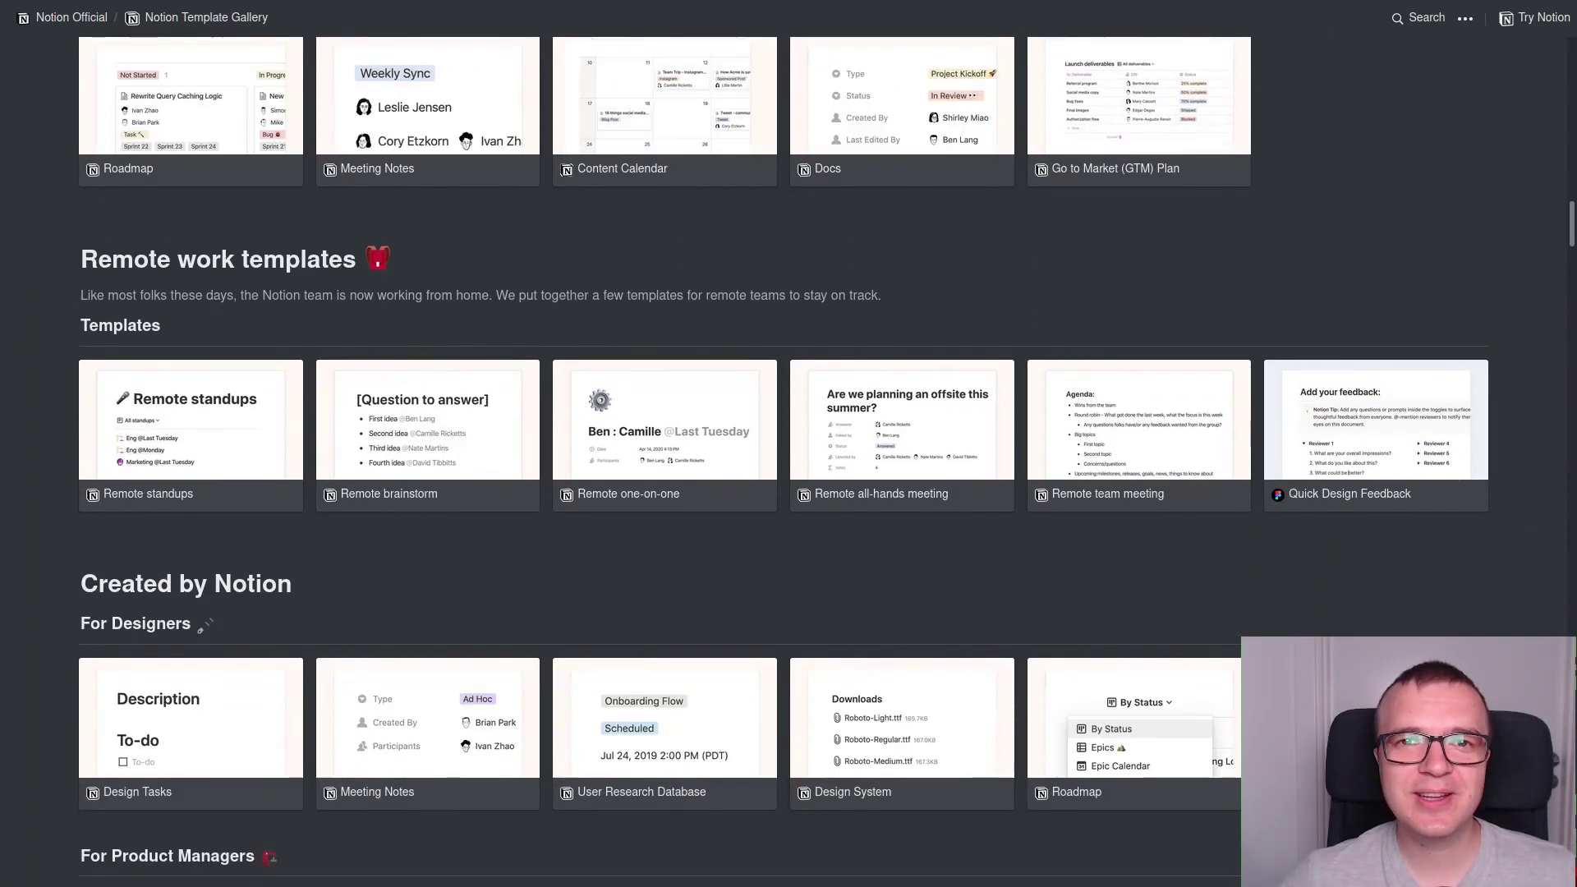
{"action": "scroll", "coordinate": [788, 443], "scroll_direction": "down", "scroll_amount": 13}
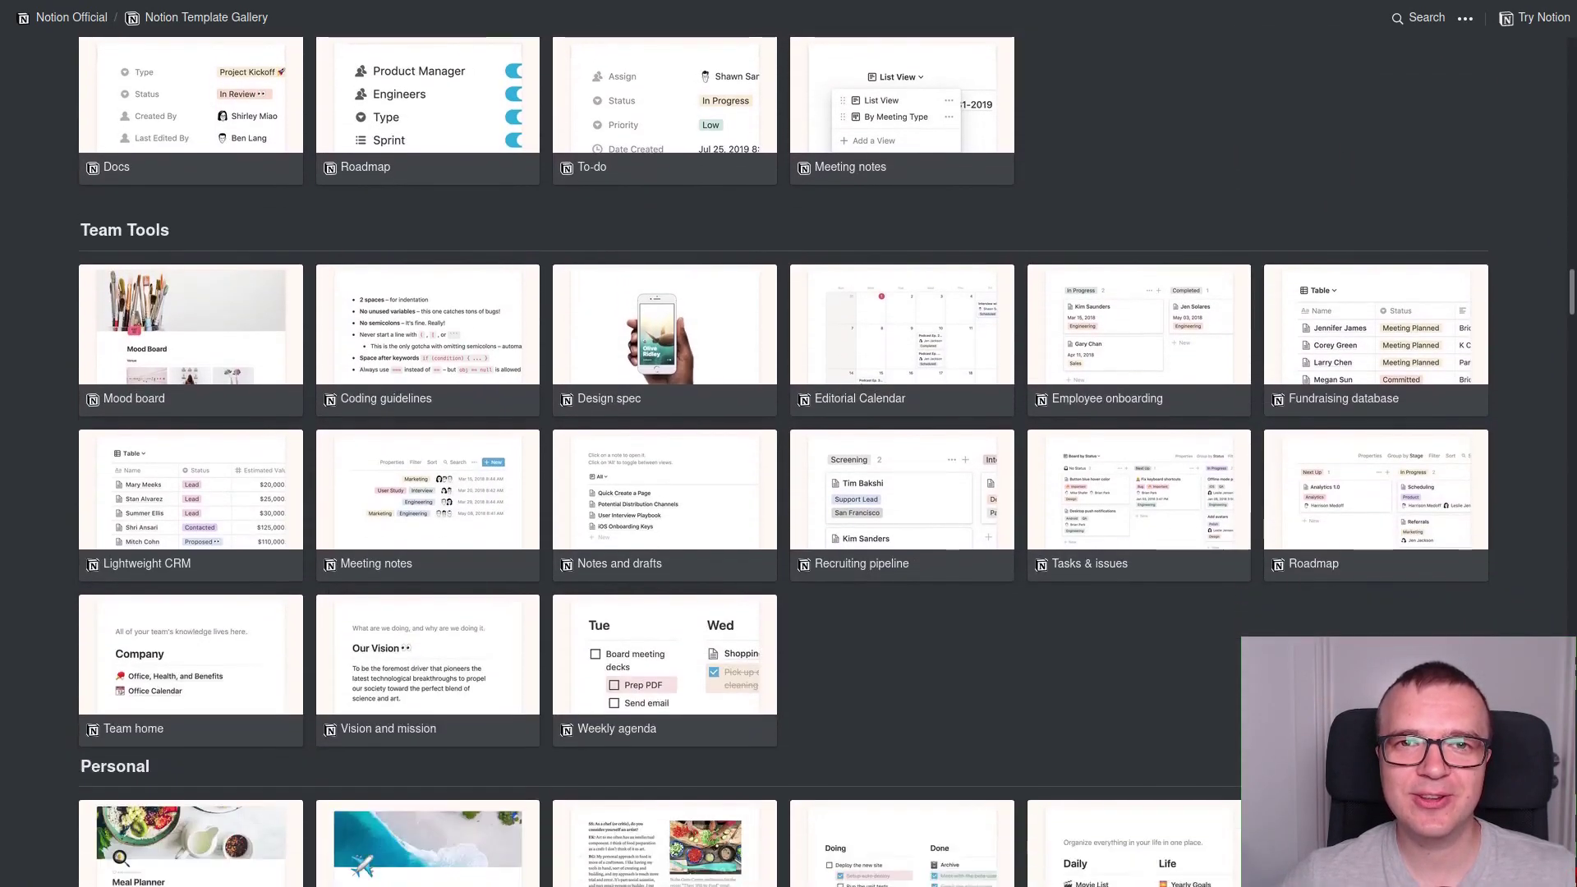
{"action": "scroll", "coordinate": [789, 444], "scroll_direction": "down", "scroll_amount": 7}
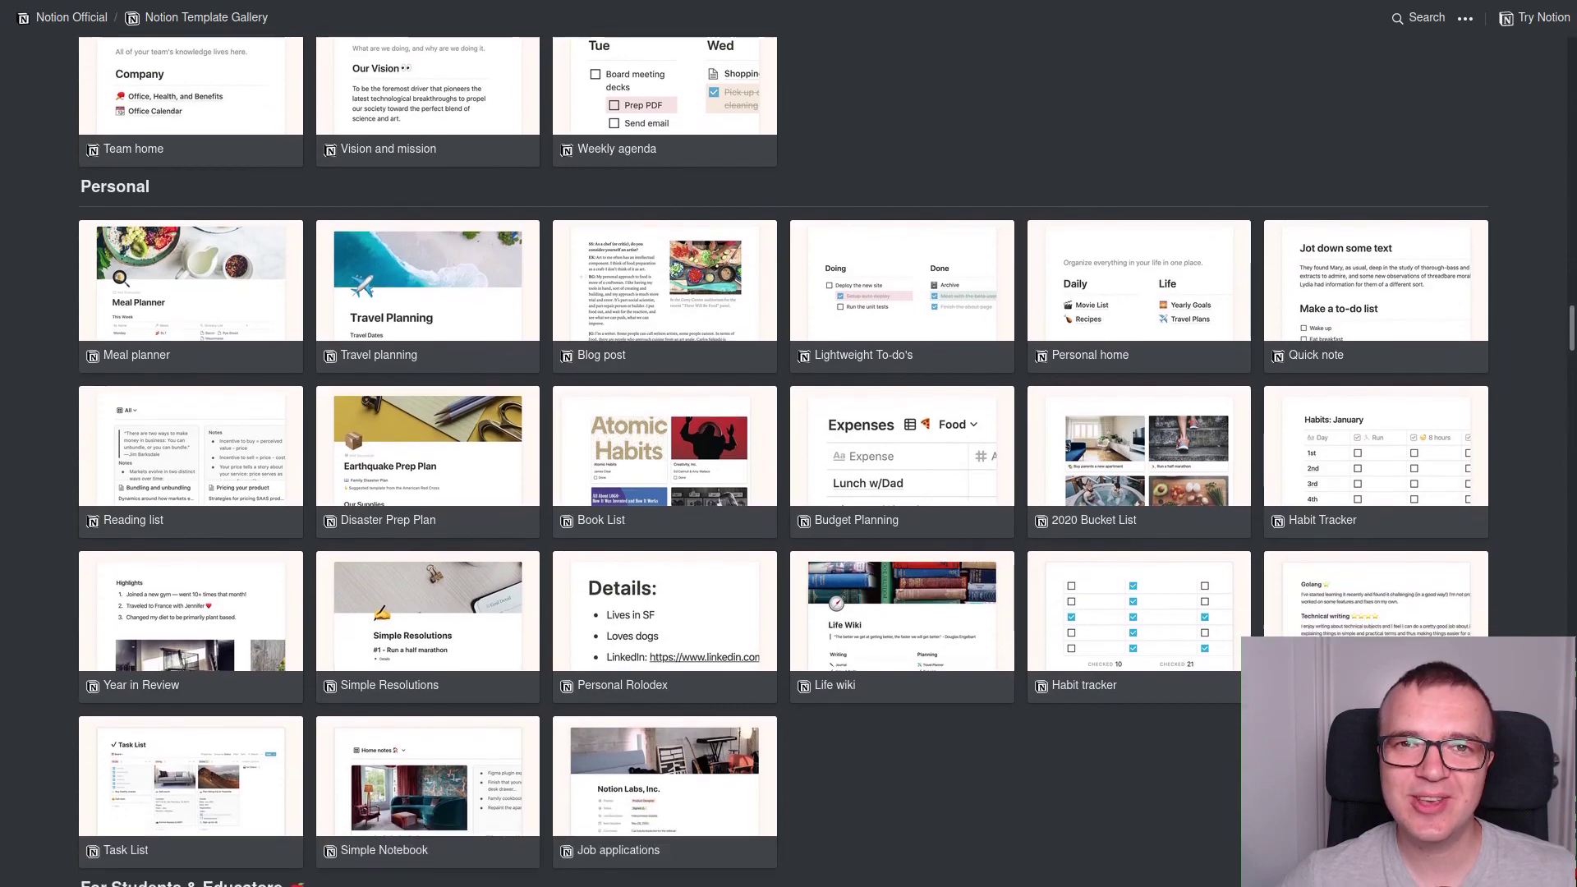
{"action": "scroll", "coordinate": [788, 444], "scroll_direction": "down", "scroll_amount": 10}
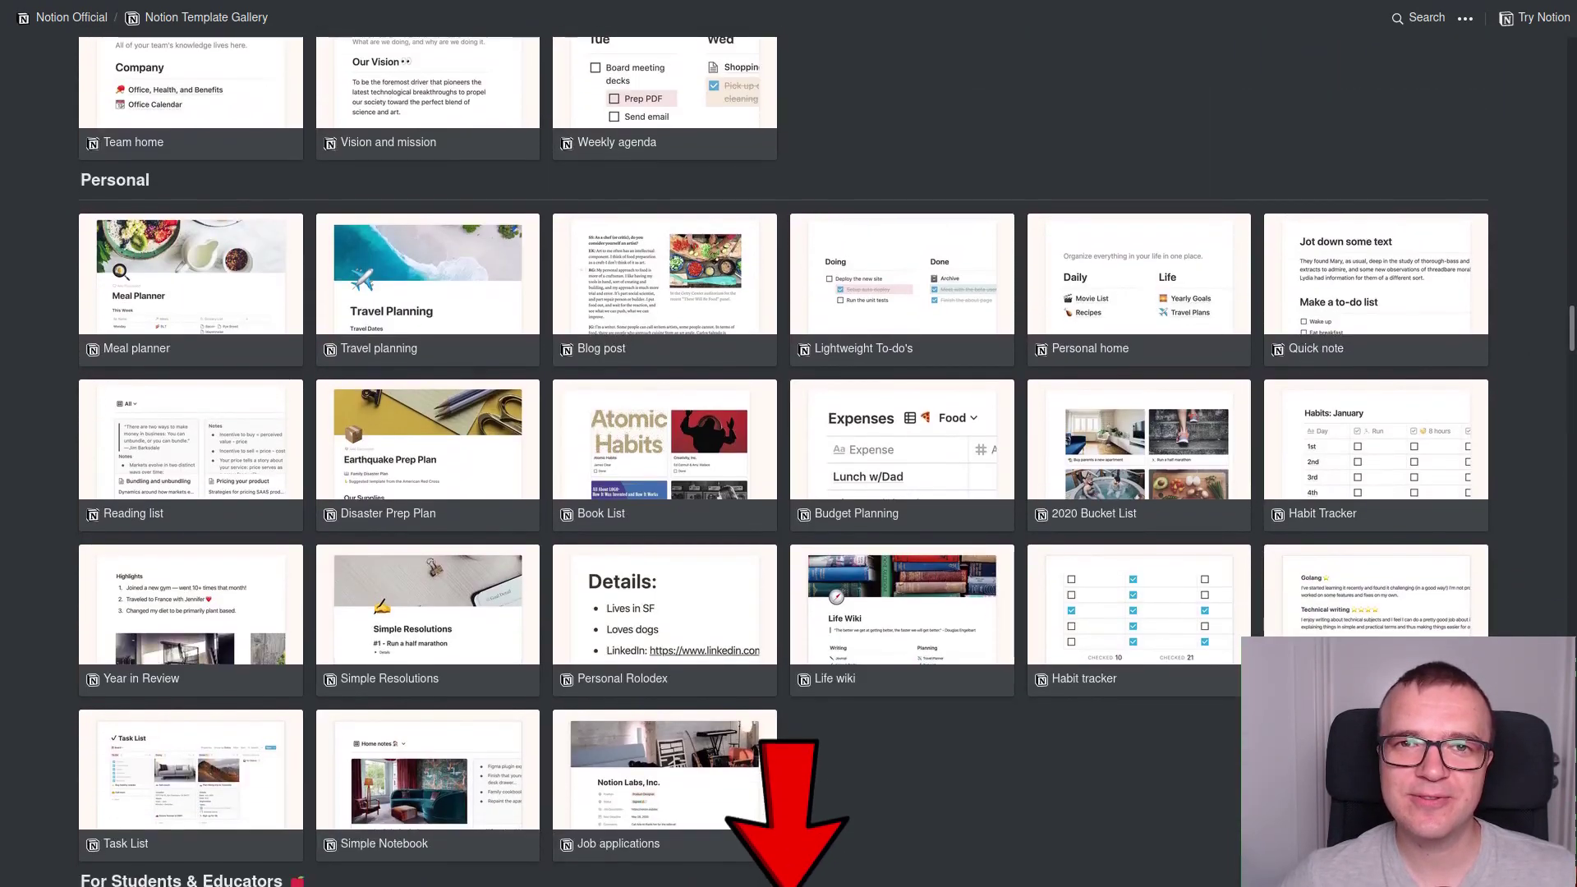
{"action": "scroll", "coordinate": [788, 443], "scroll_direction": "down", "scroll_amount": 9}
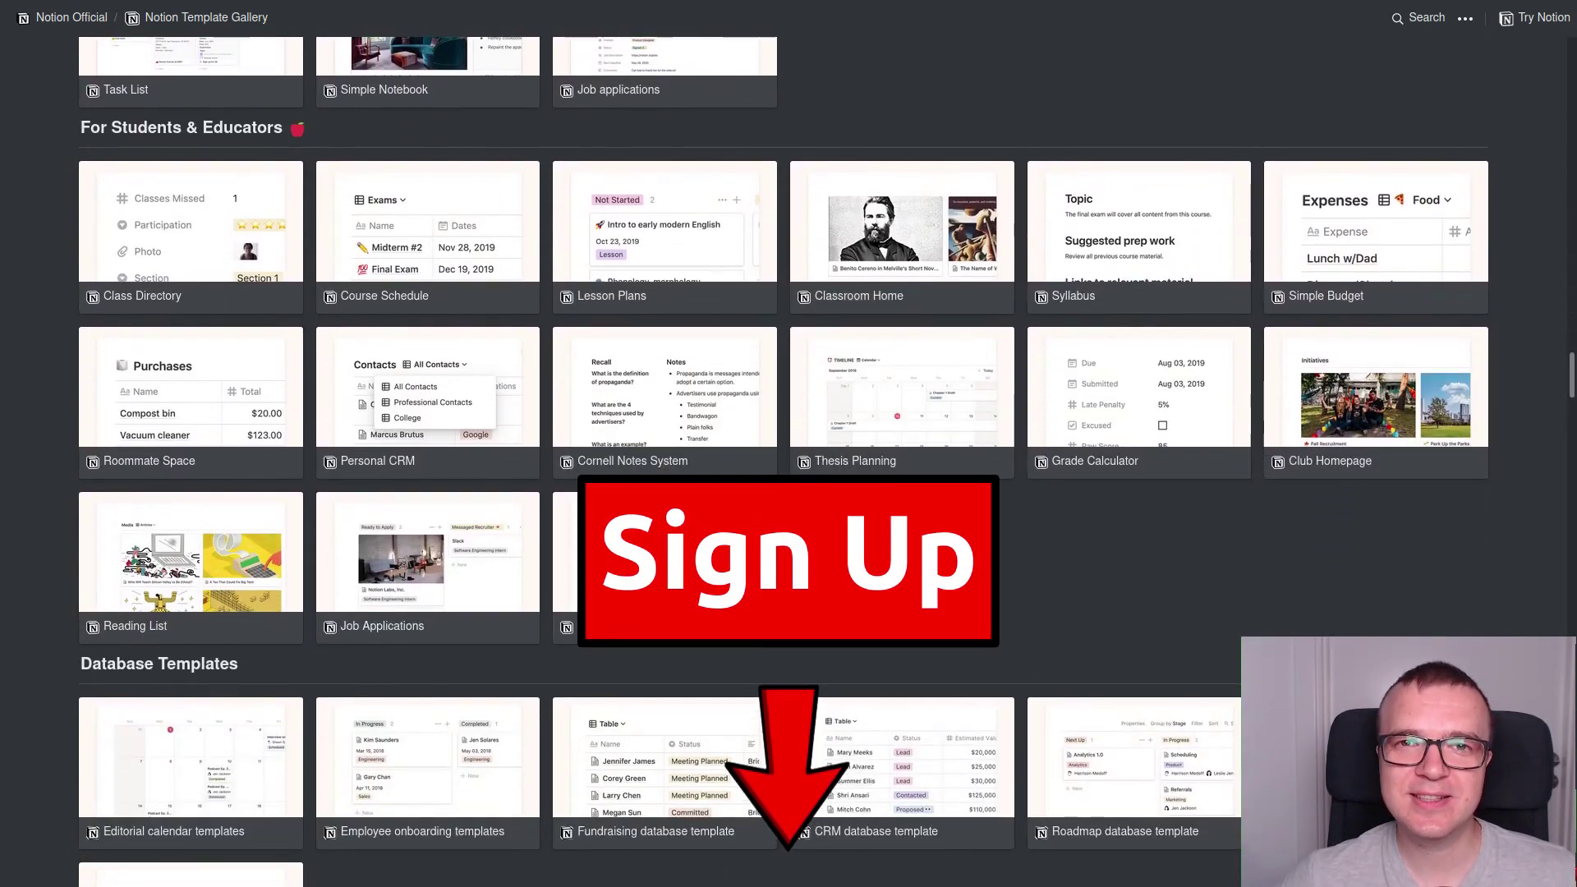
{"action": "scroll", "coordinate": [788, 443], "scroll_direction": "down", "scroll_amount": 7}
{"action": "scroll", "coordinate": [788, 443], "scroll_direction": "down", "scroll_amount": 6}
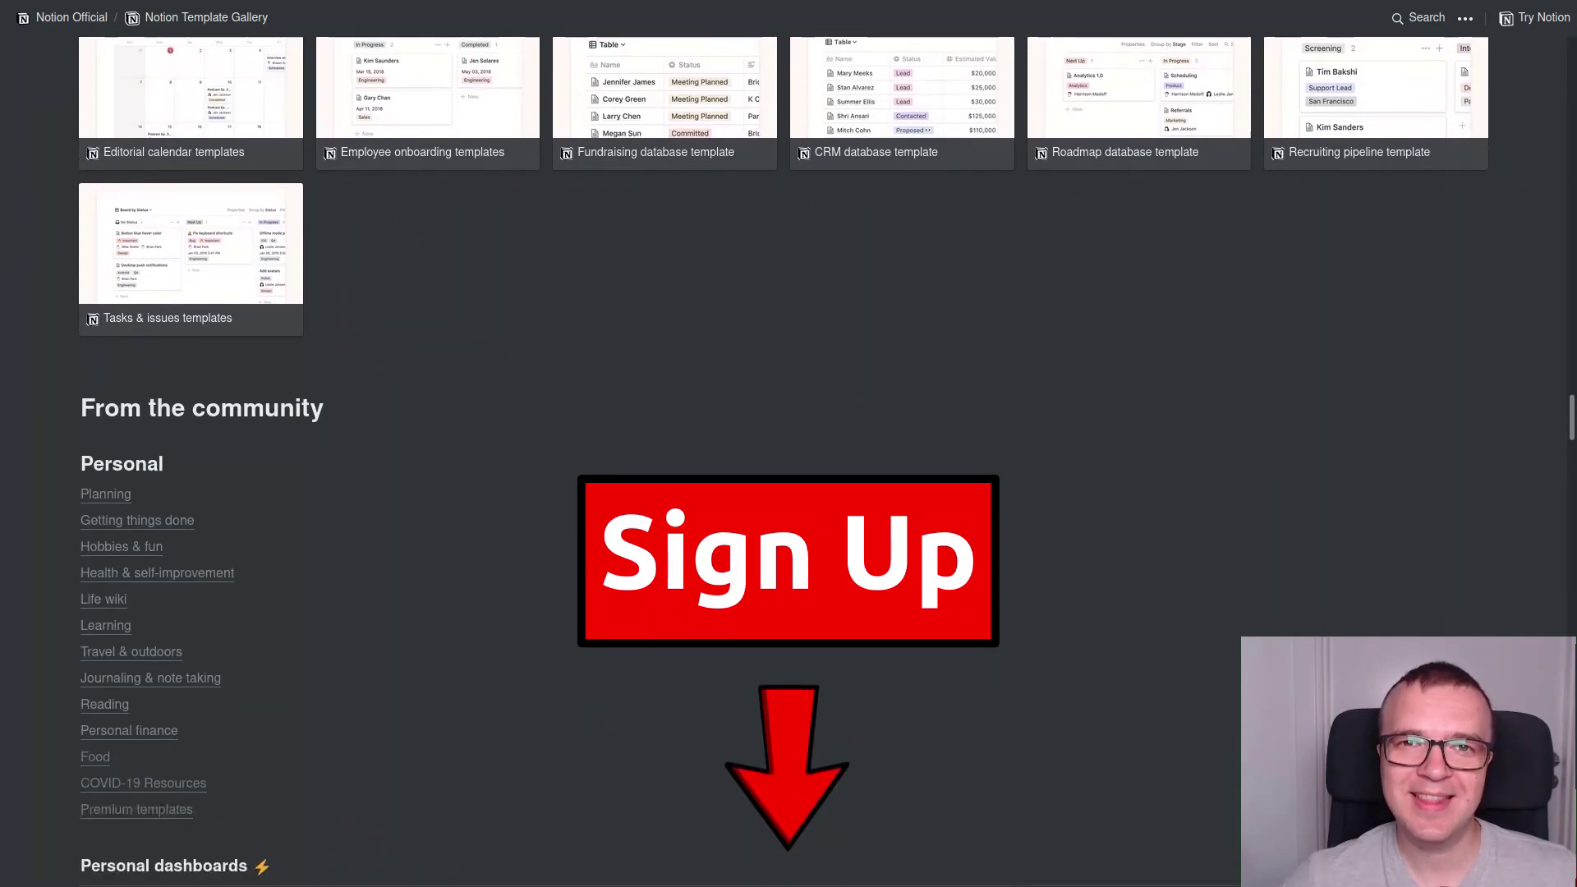